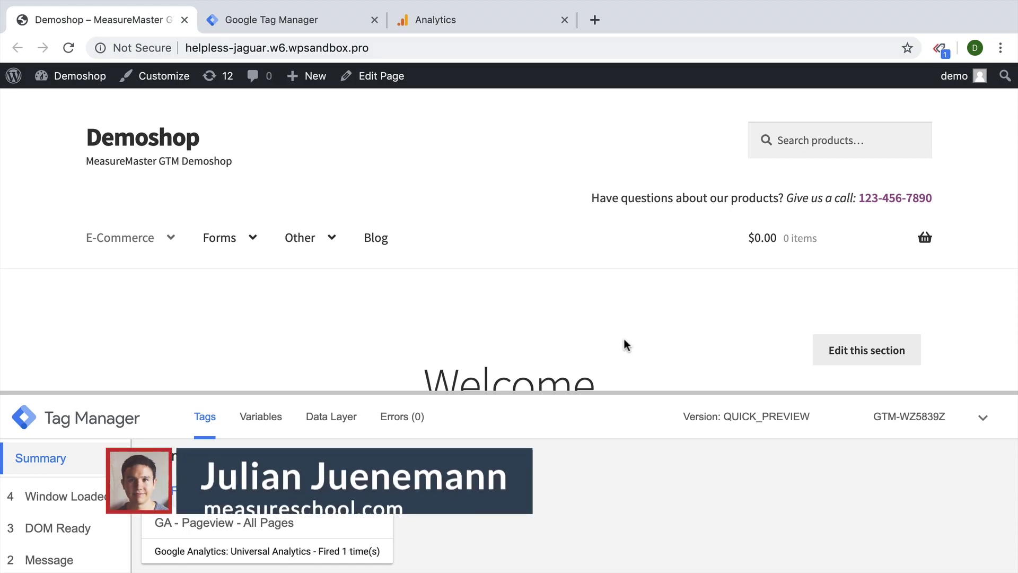
Step: Test the phone number link several times, dismissing the FaceTime prompt each time
click(923, 200)
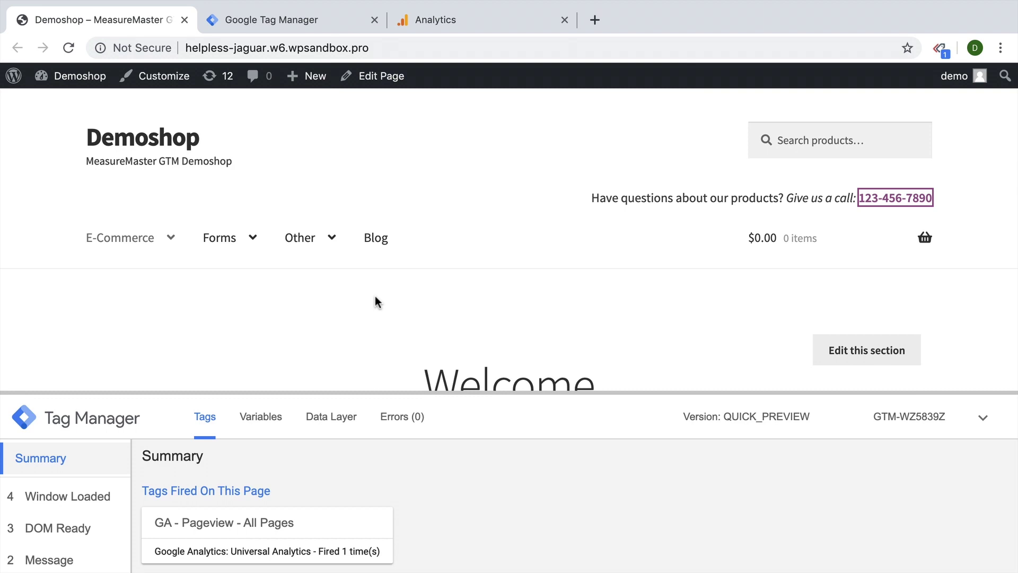
click(893, 200)
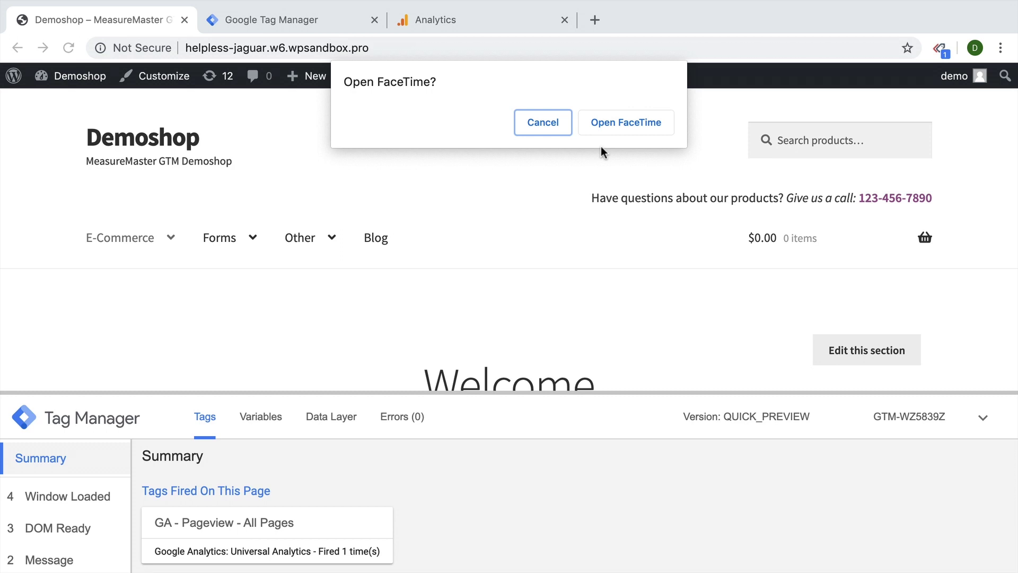
click(564, 129)
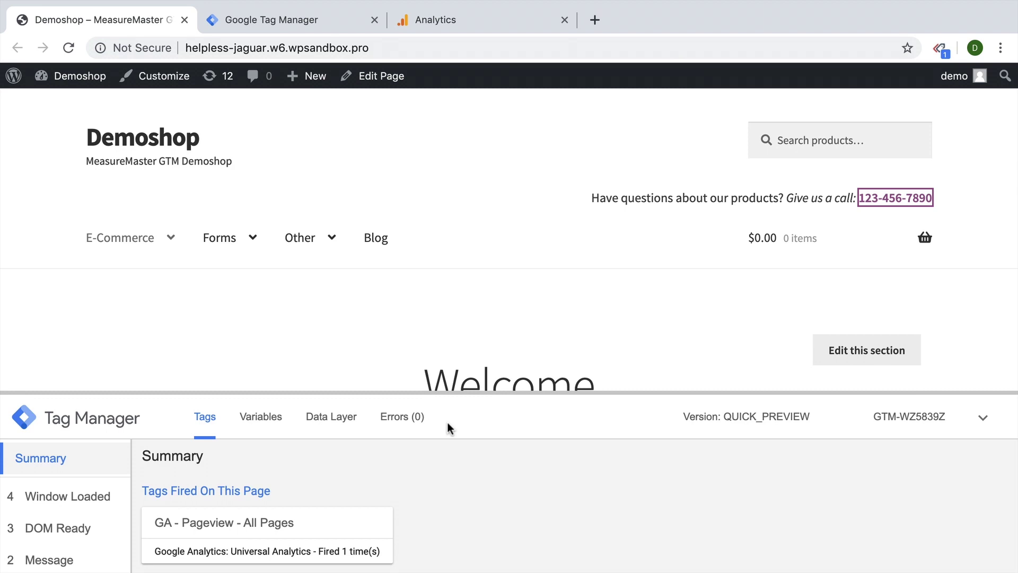
click(924, 205)
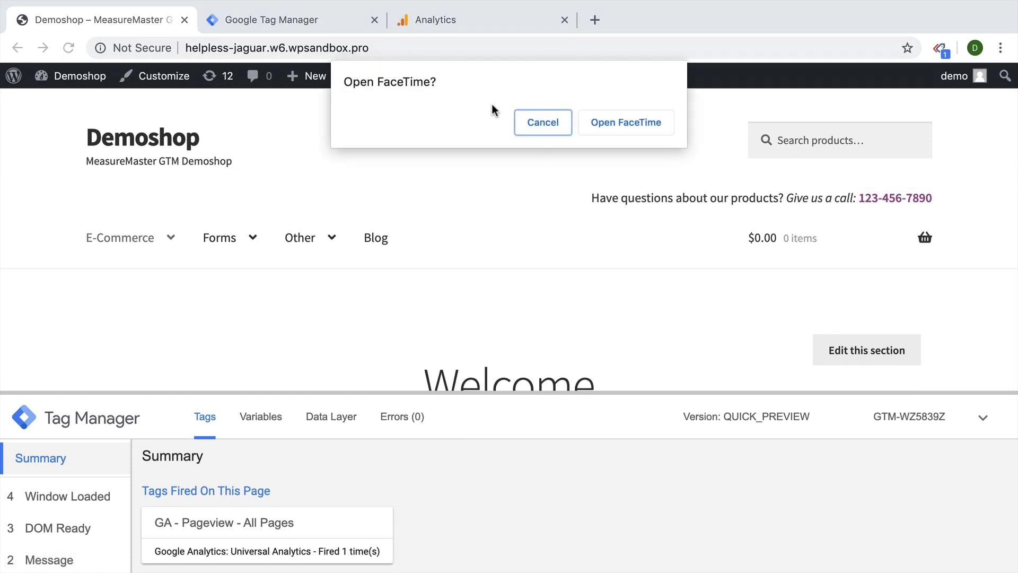
click(521, 119)
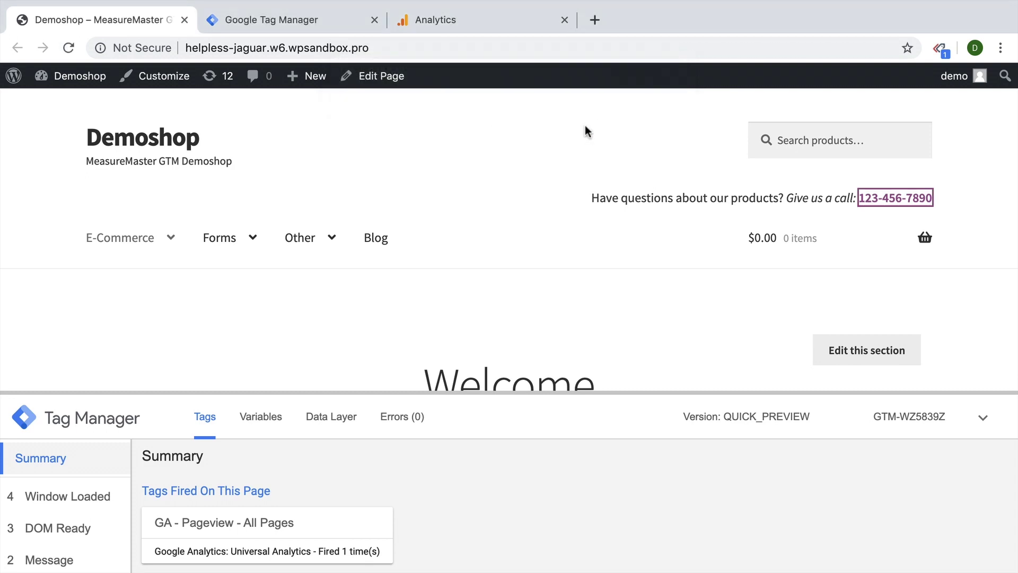
Step: Inspect the phone link to confirm its tel: href, then retest the link
right_click(905, 205)
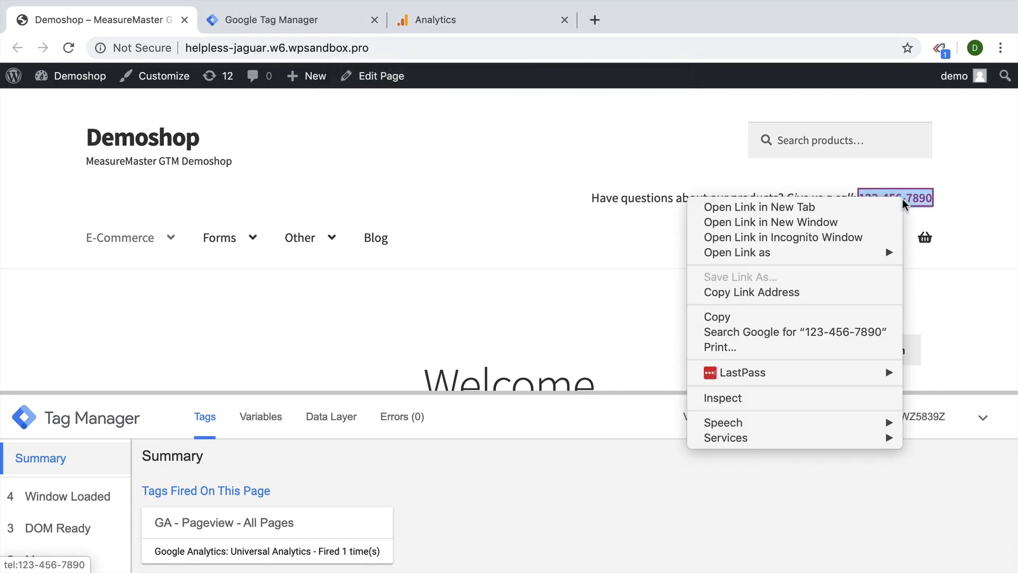
click(788, 398)
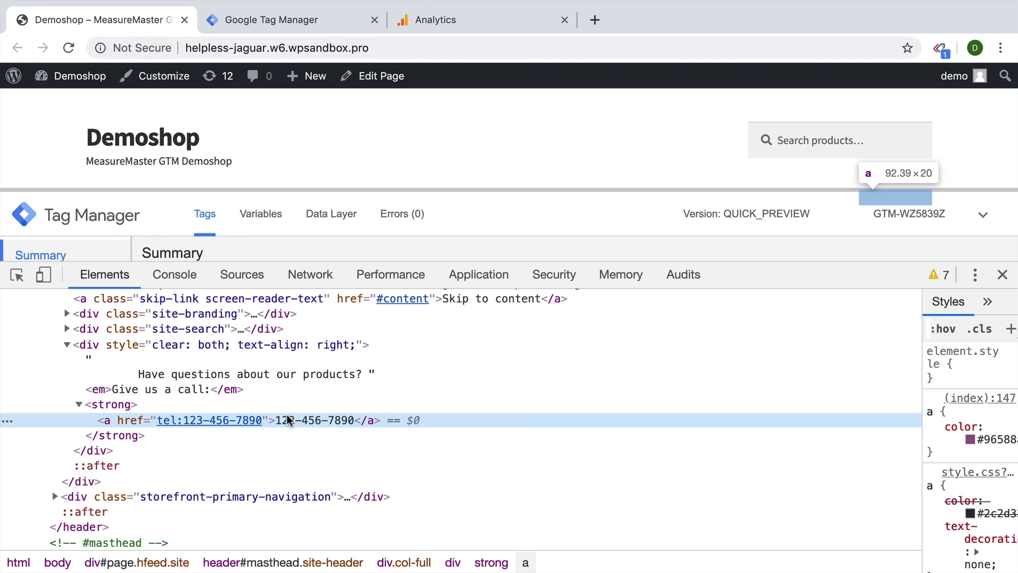
click(1002, 275)
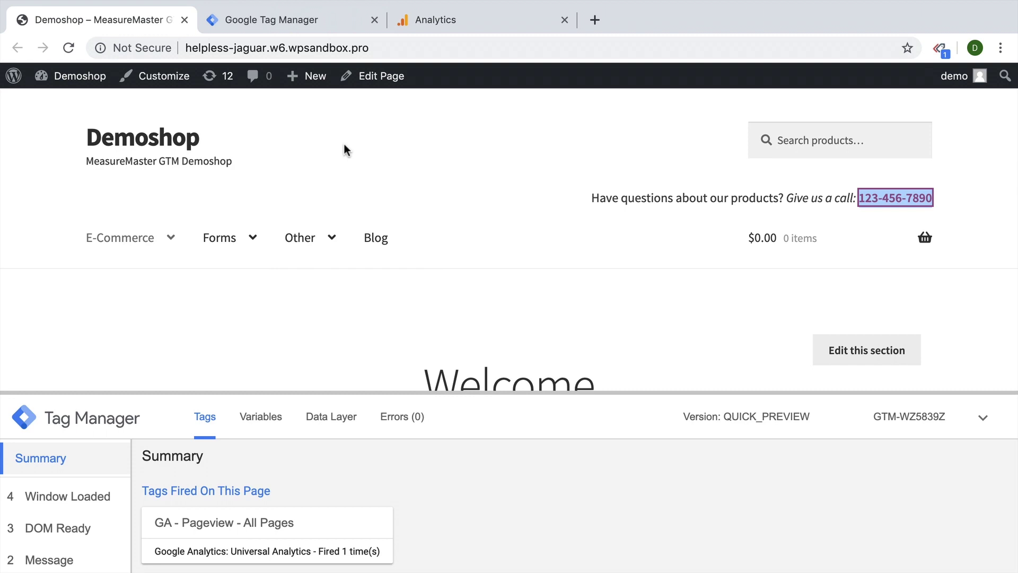
click(874, 198)
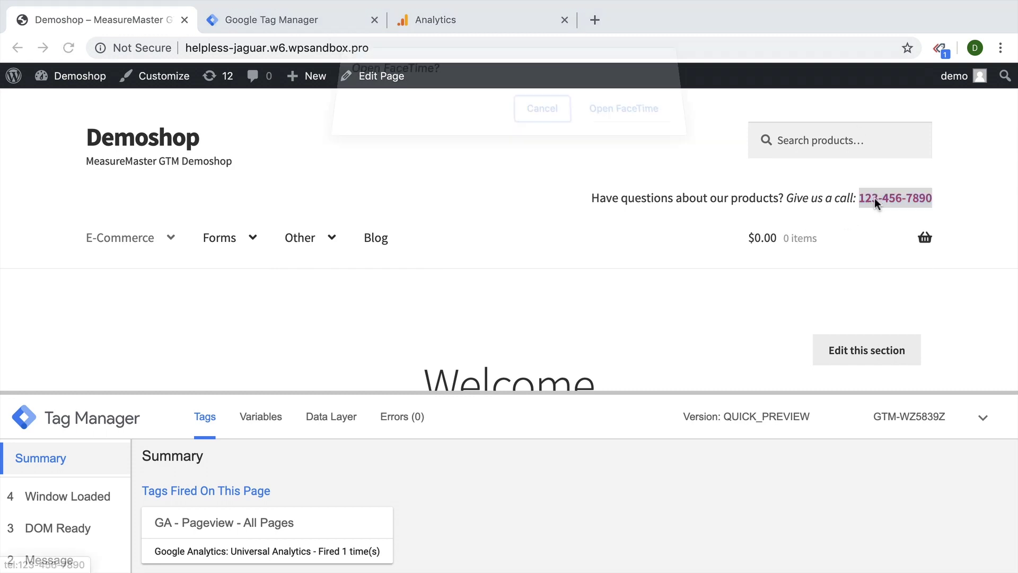
click(553, 128)
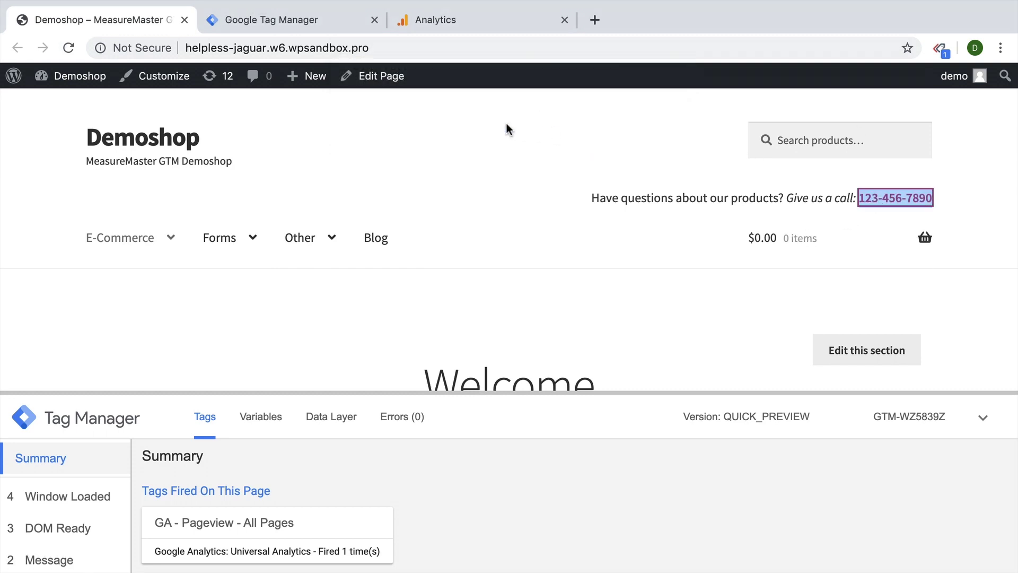
click(293, 18)
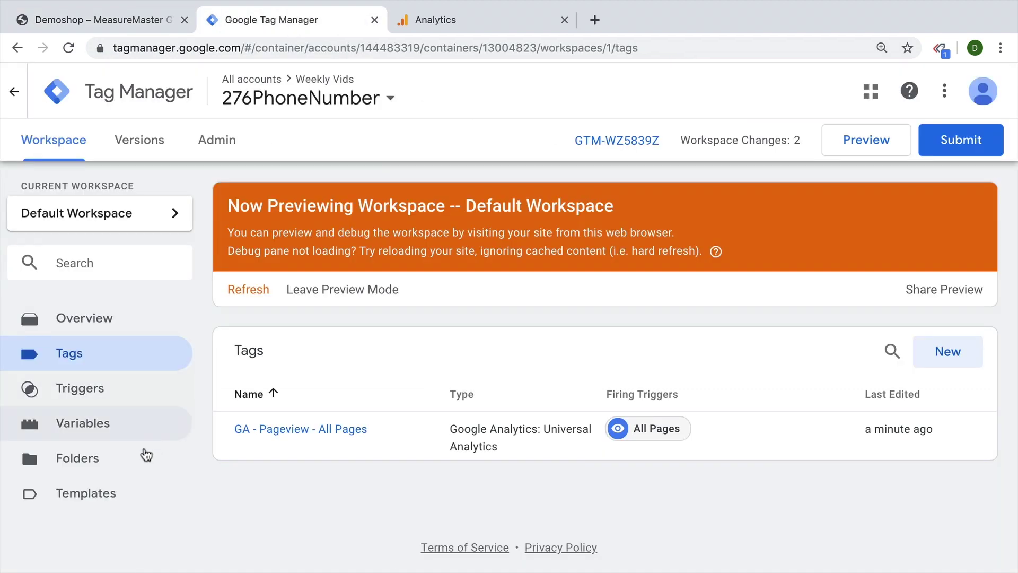
Step: Bring up the built-in variables configuration from the Variables page
click(116, 438)
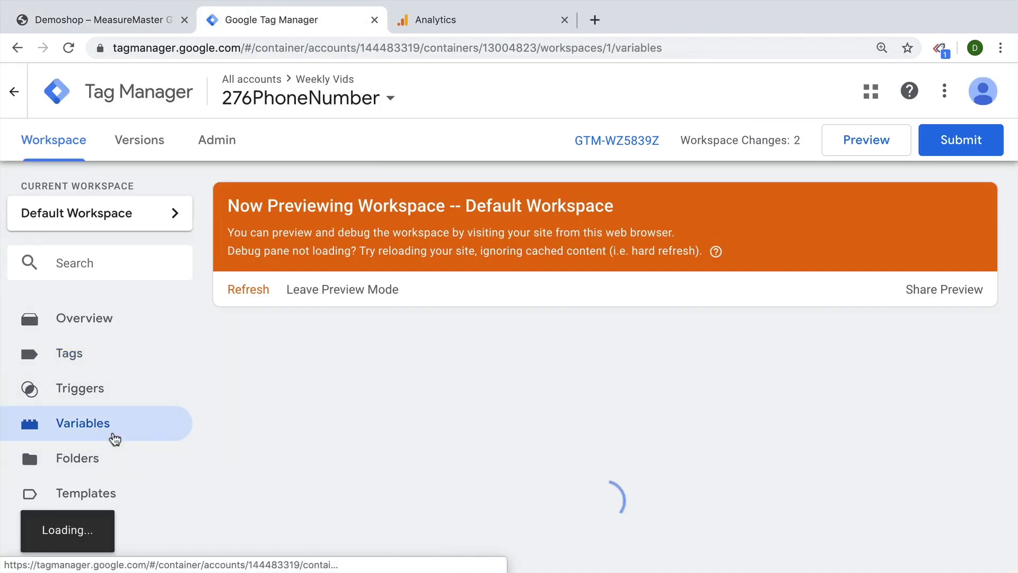
scroll(528, 380, down, 4)
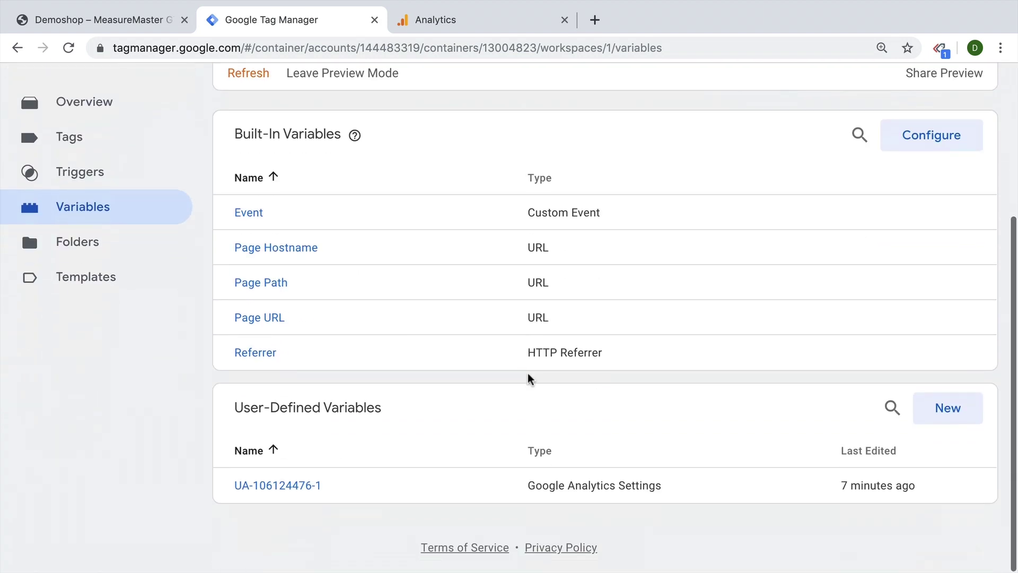
click(943, 142)
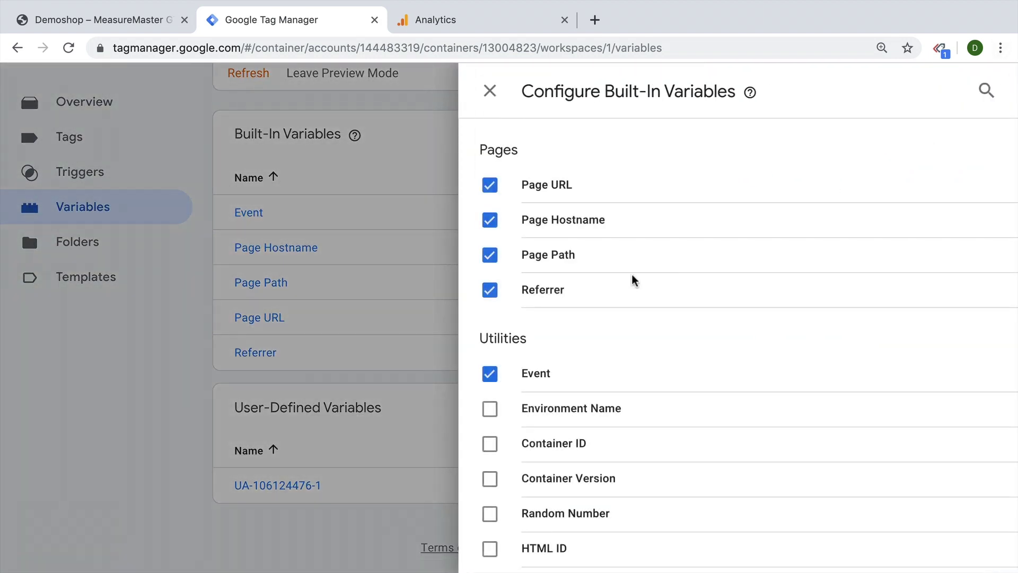
scroll(632, 280, down, 12)
scroll(635, 281, up, 2)
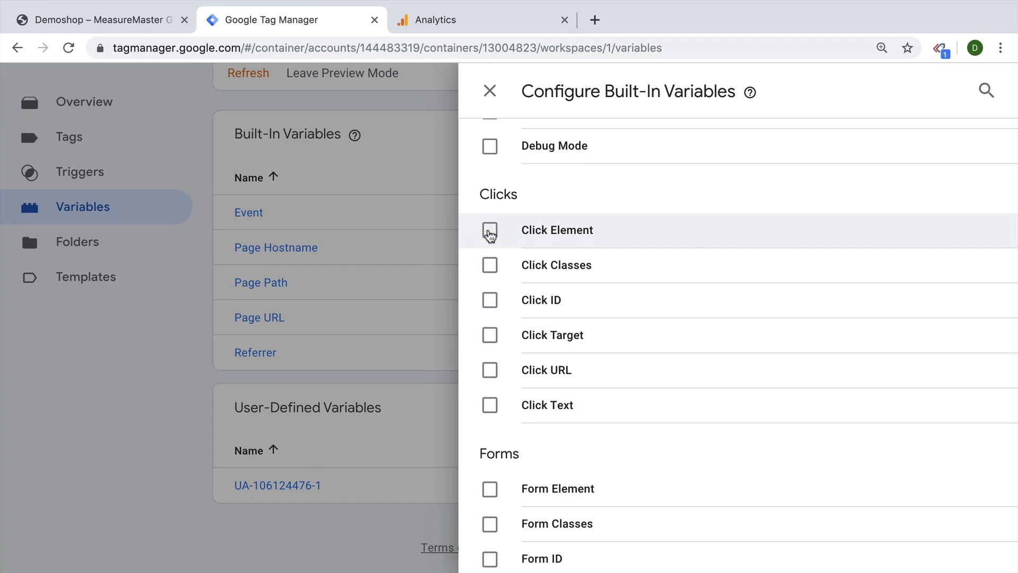
Step: Enable Click Element, Classes, ID, Target, URL and Text, then refresh the preview
click(486, 236)
click(491, 271)
click(499, 306)
click(499, 350)
click(499, 375)
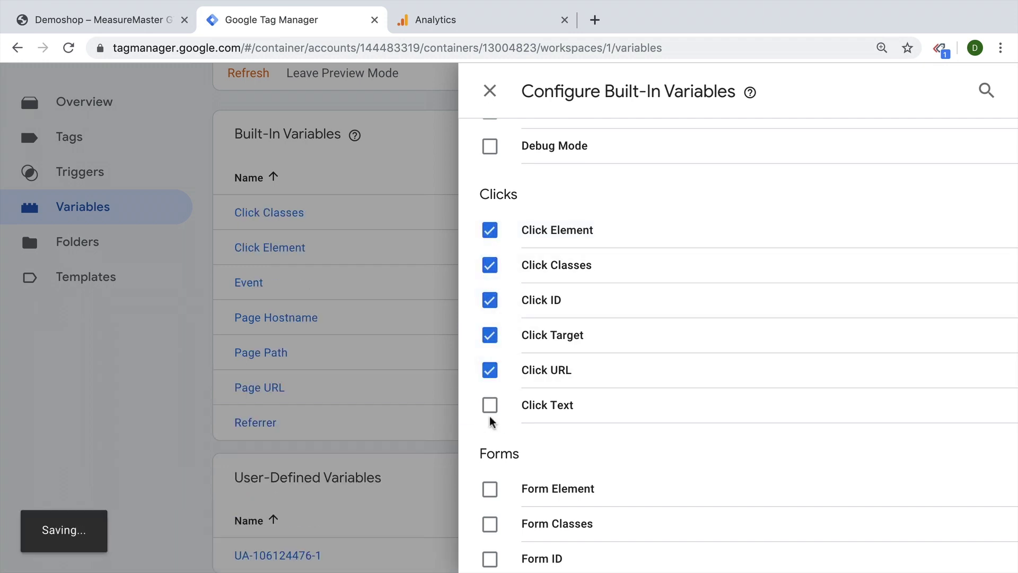
click(499, 410)
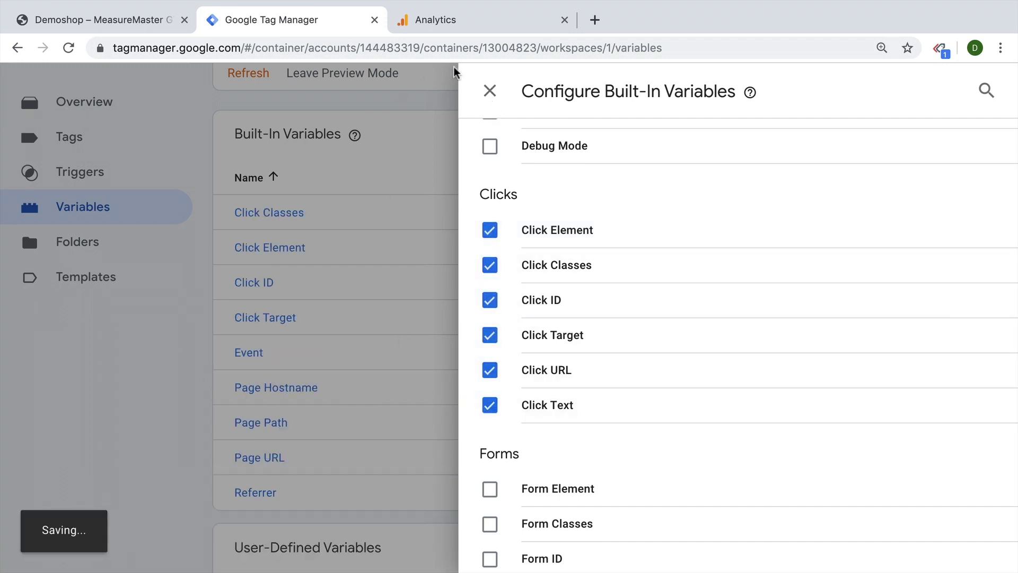
click(489, 95)
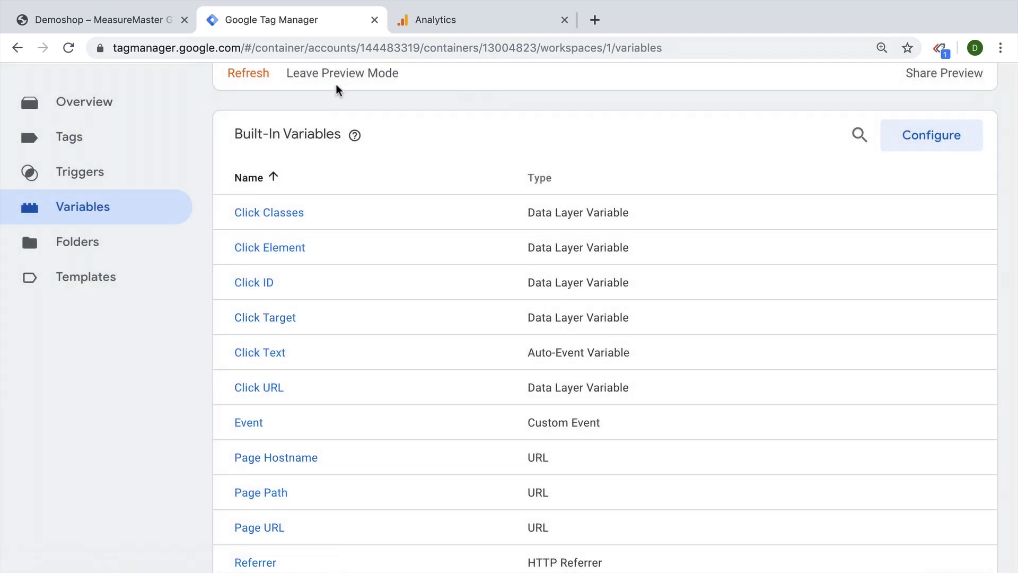
scroll(286, 114, up, 5)
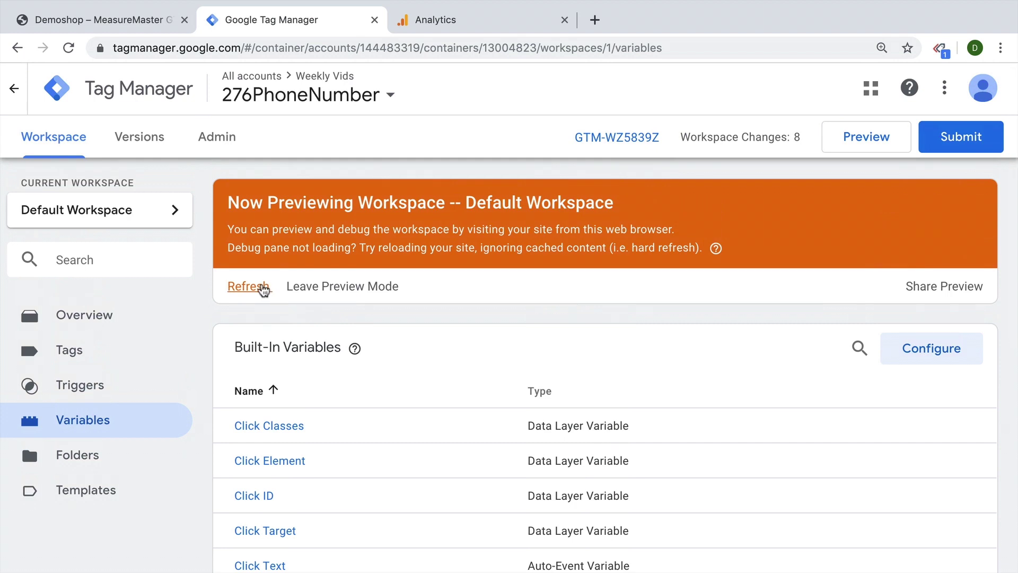
click(263, 288)
Step: Reload Demoshop and show the Message event's variables, including the six undefined Click variables, in an enlarged debug pane
click(101, 20)
click(69, 49)
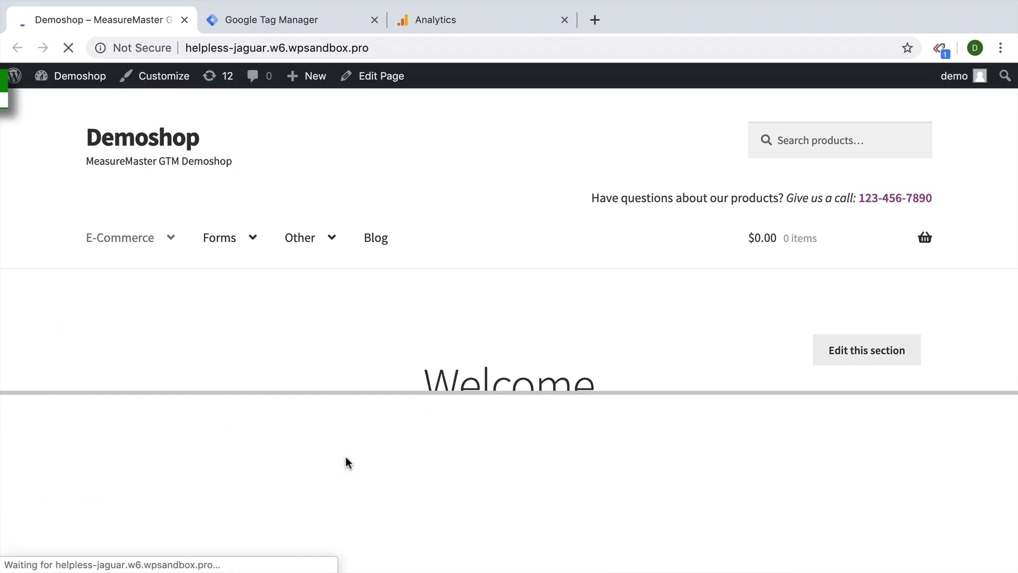
click(259, 418)
drag(252, 391, 264, 189)
click(42, 357)
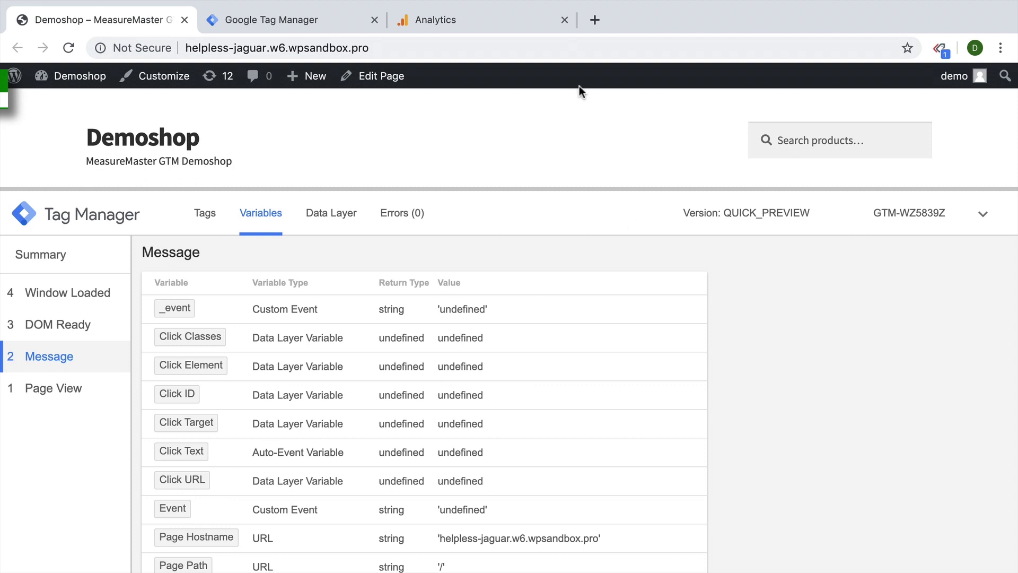
scroll(579, 90, down, 2)
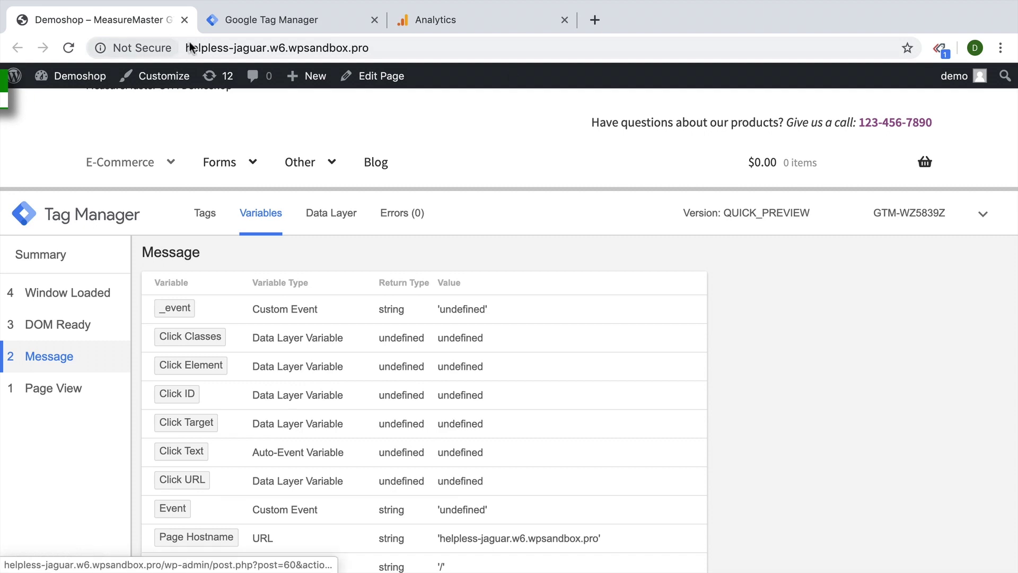
click(237, 21)
Step: Create a Click - Just Links trigger named 'click' for all link clicks, then refresh and reload the preview
click(92, 396)
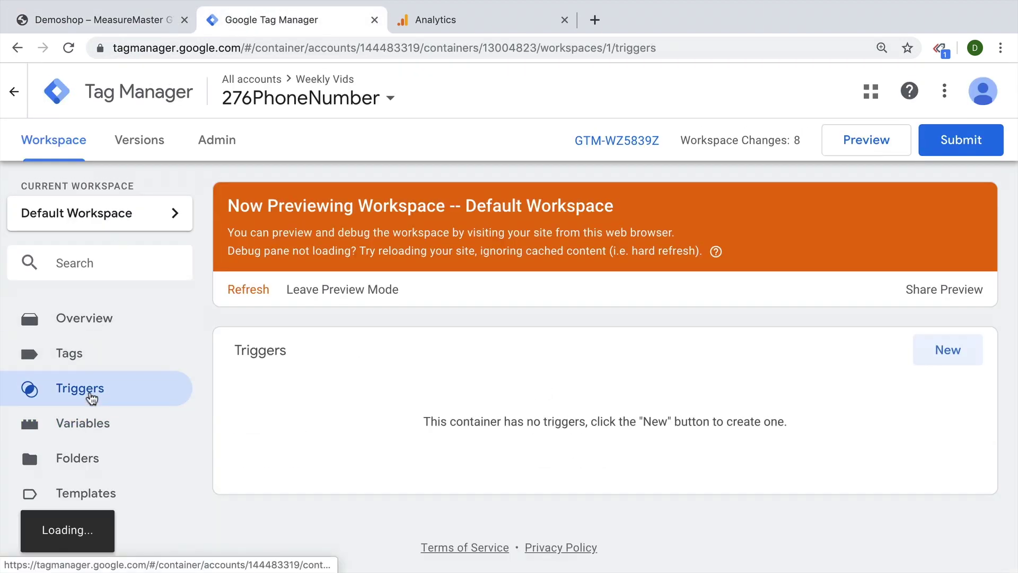
click(949, 351)
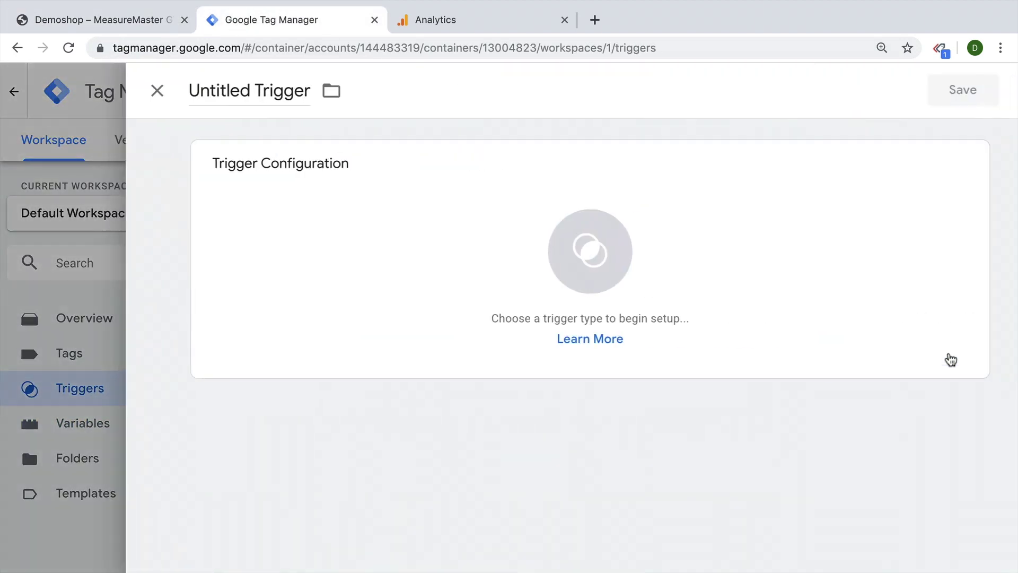
triple_click(178, 80)
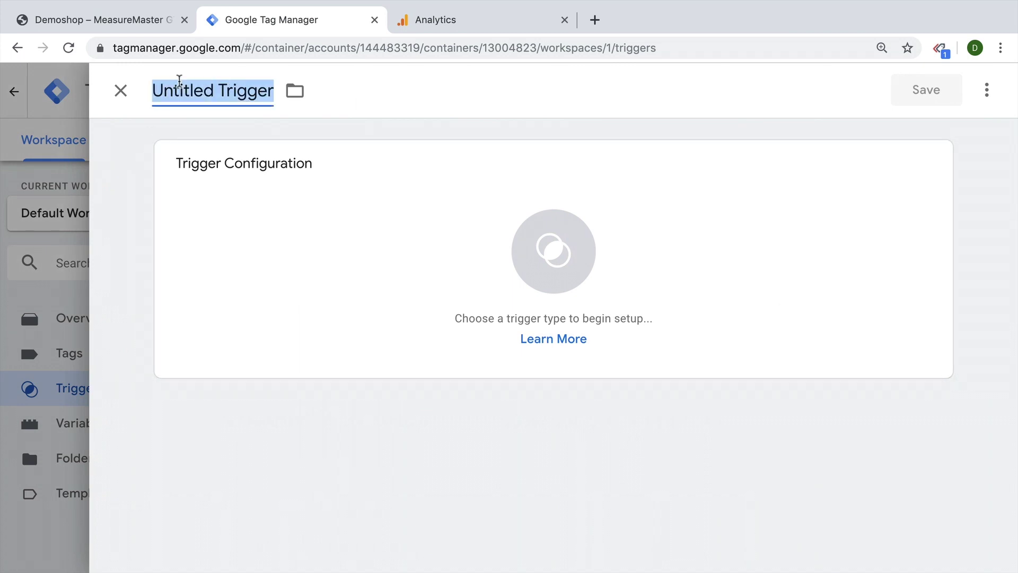
text(click)
click(289, 224)
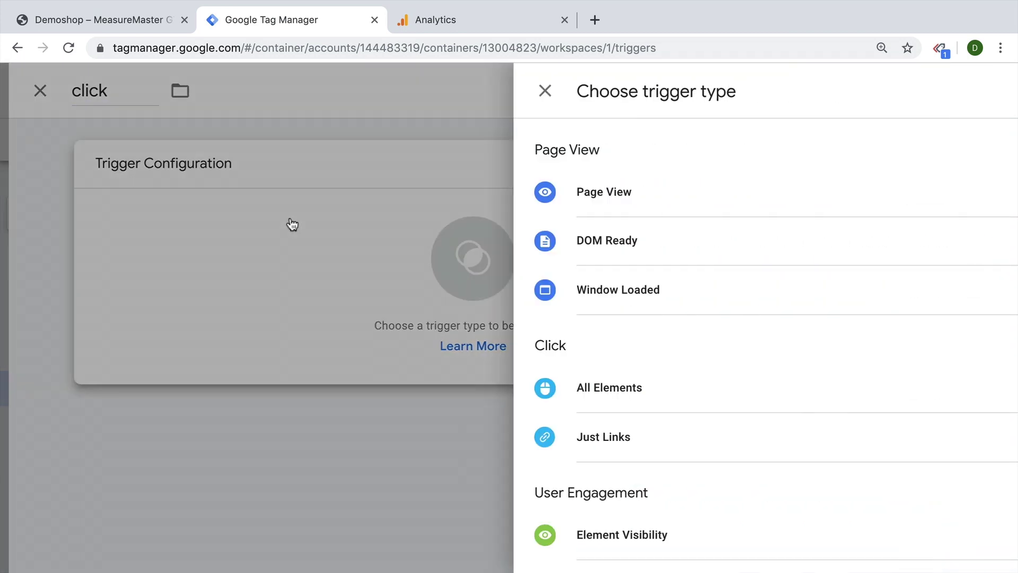
scroll(739, 337, down, 2)
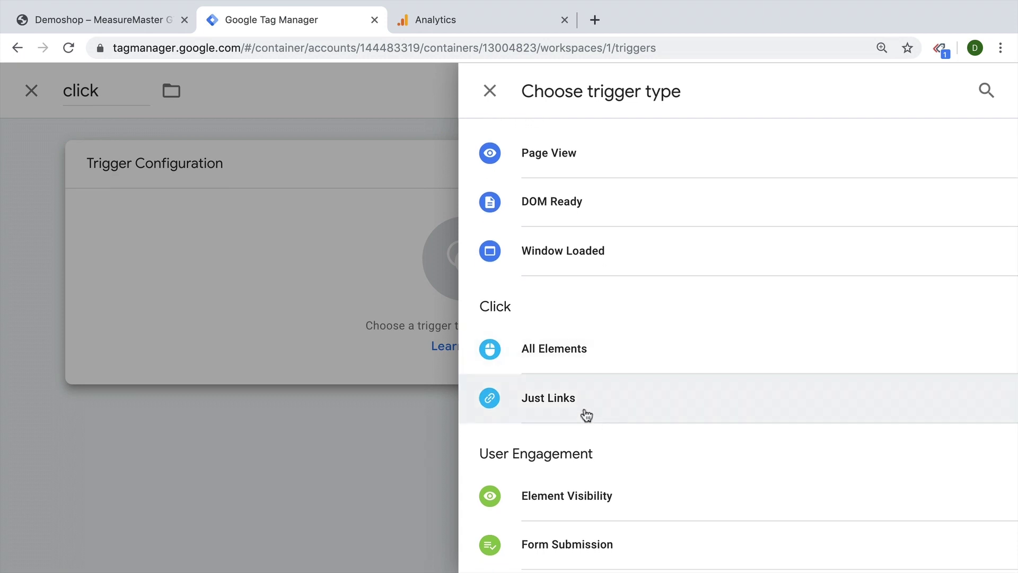
click(586, 415)
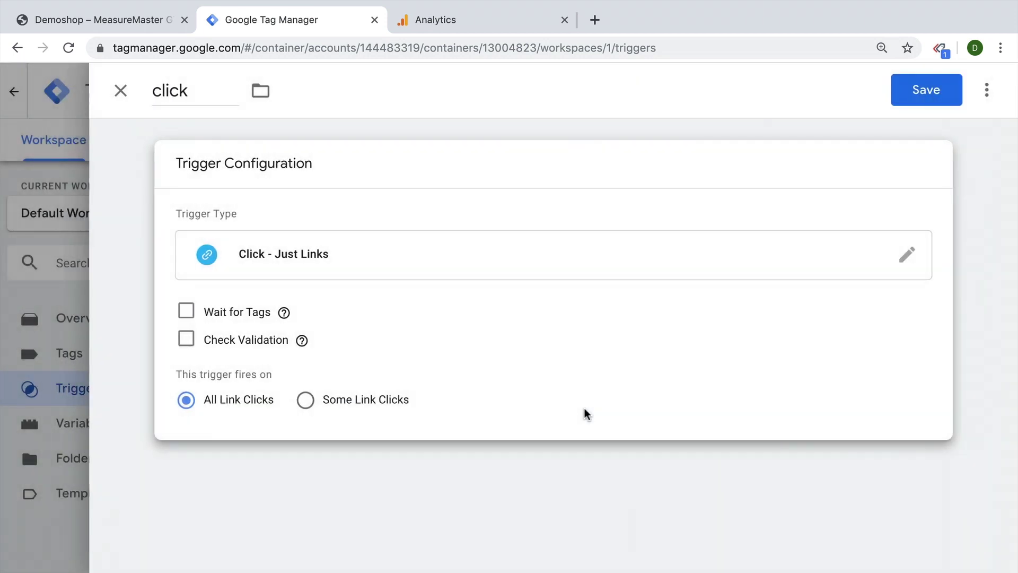
click(952, 92)
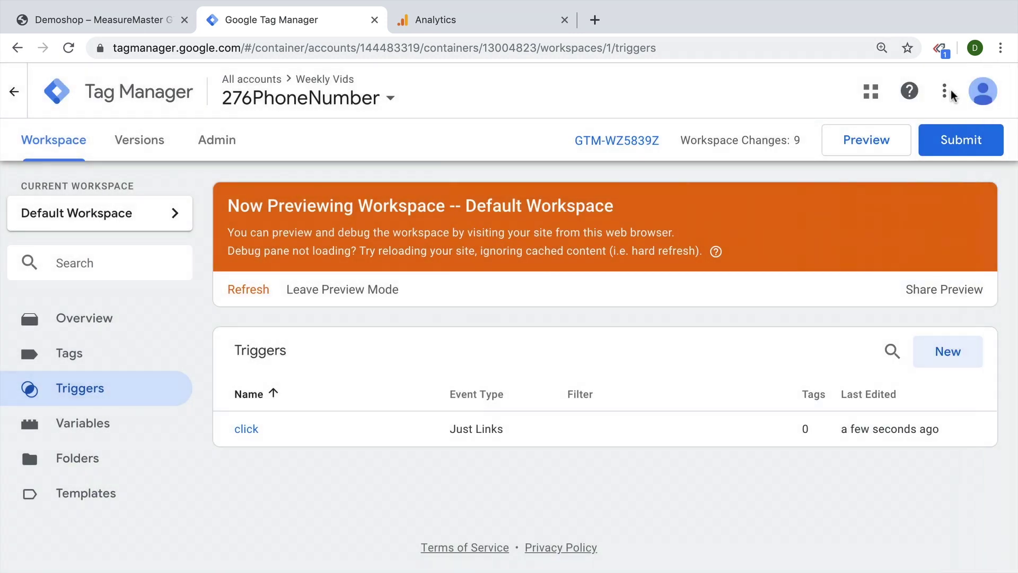
click(247, 291)
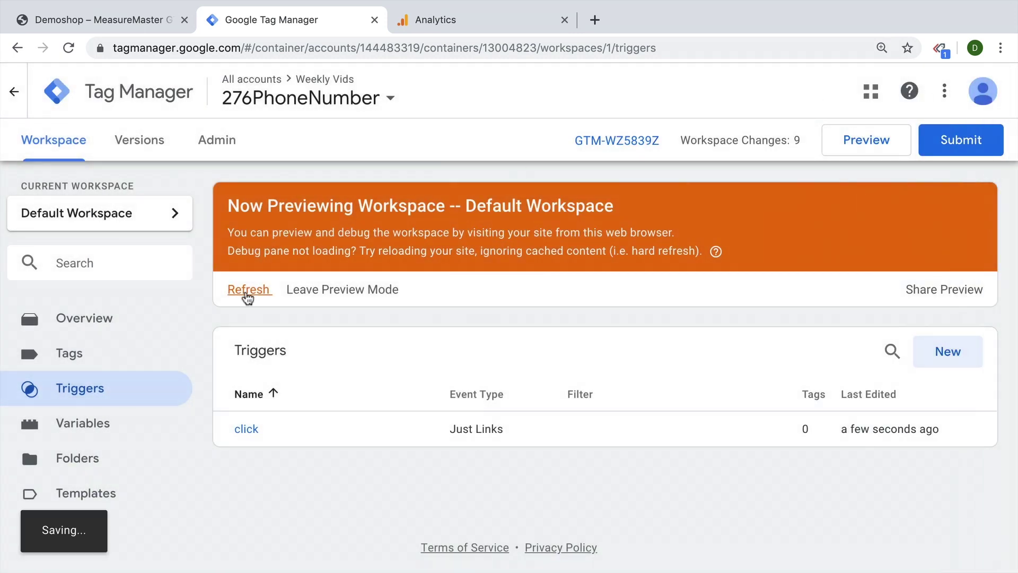
click(168, 12)
click(69, 48)
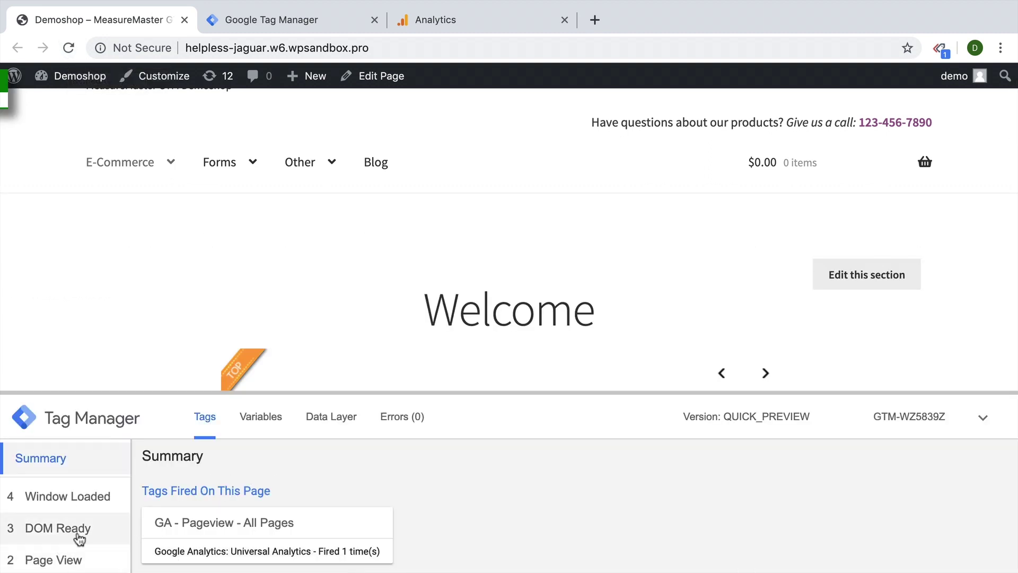
click(905, 130)
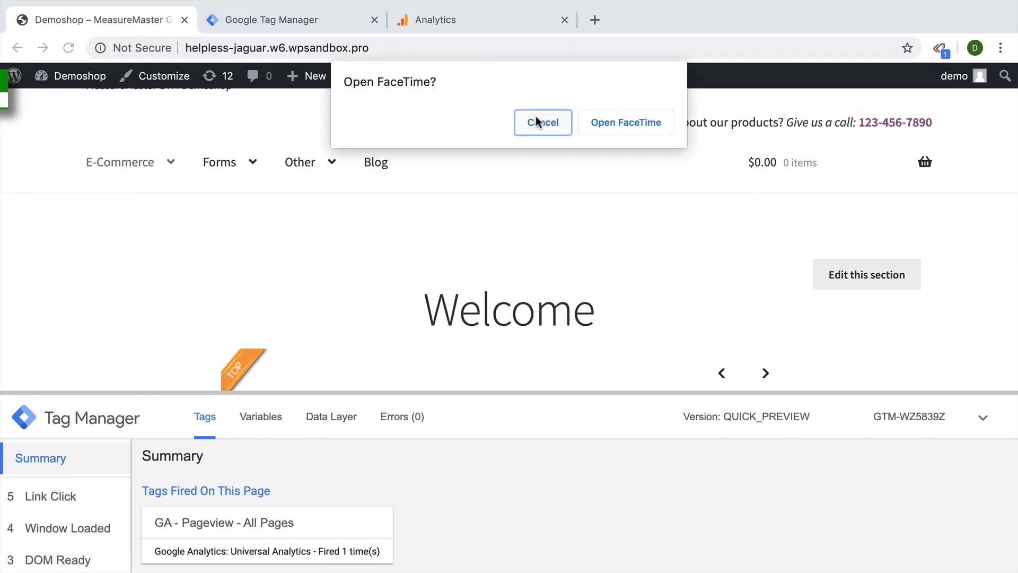
click(537, 122)
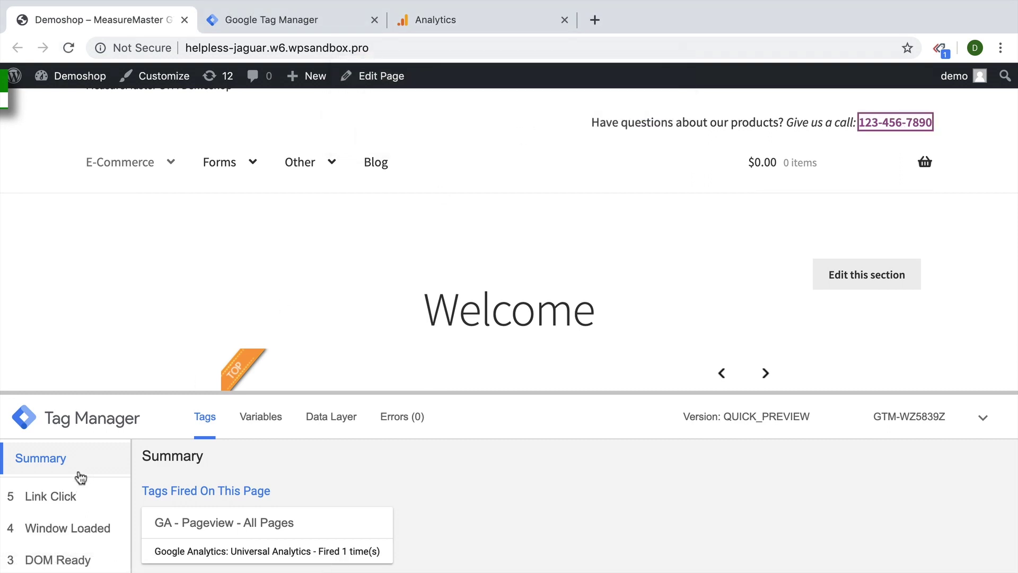
click(66, 509)
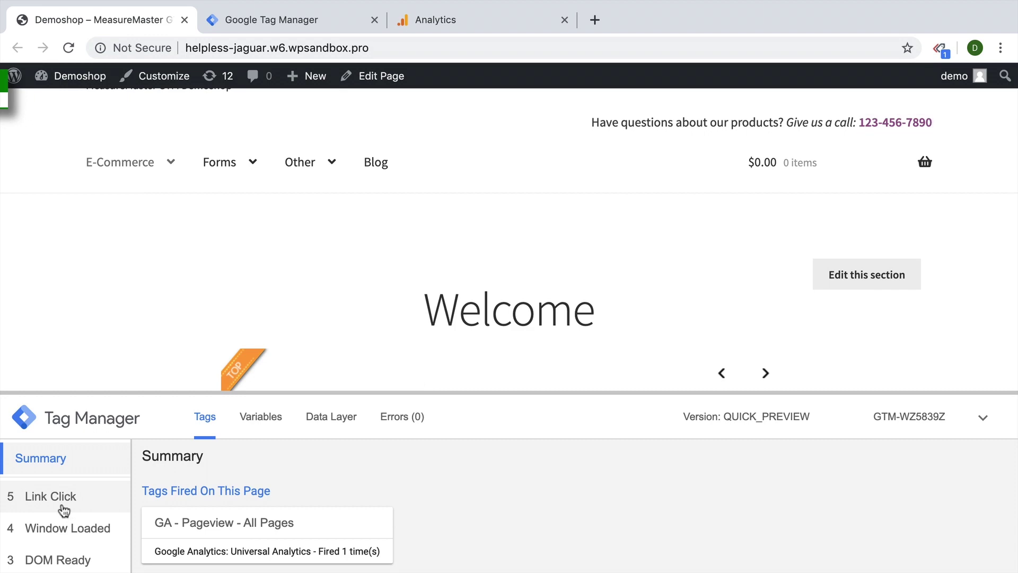
click(276, 417)
drag(287, 394, 288, 92)
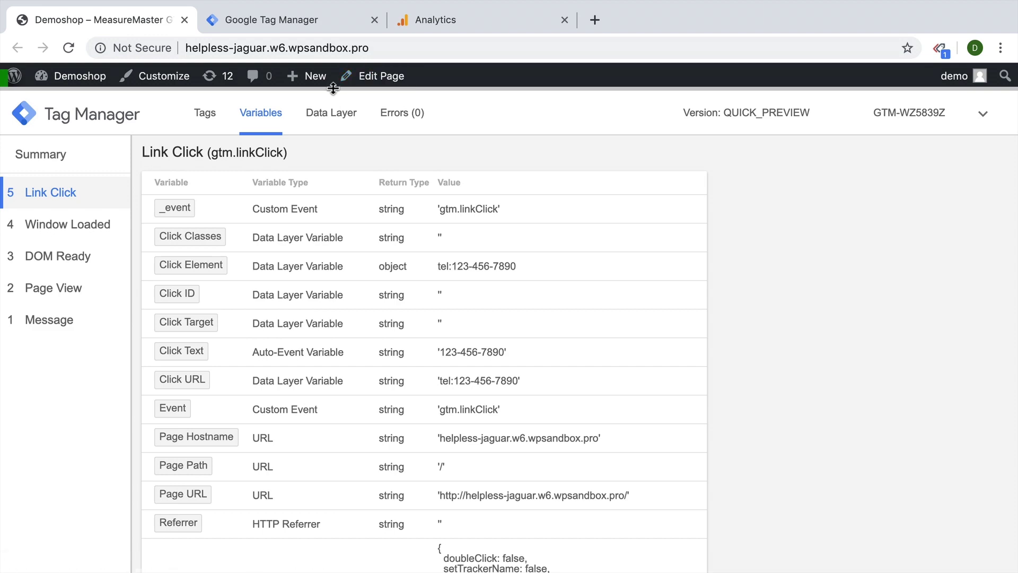
drag(333, 88, 339, 325)
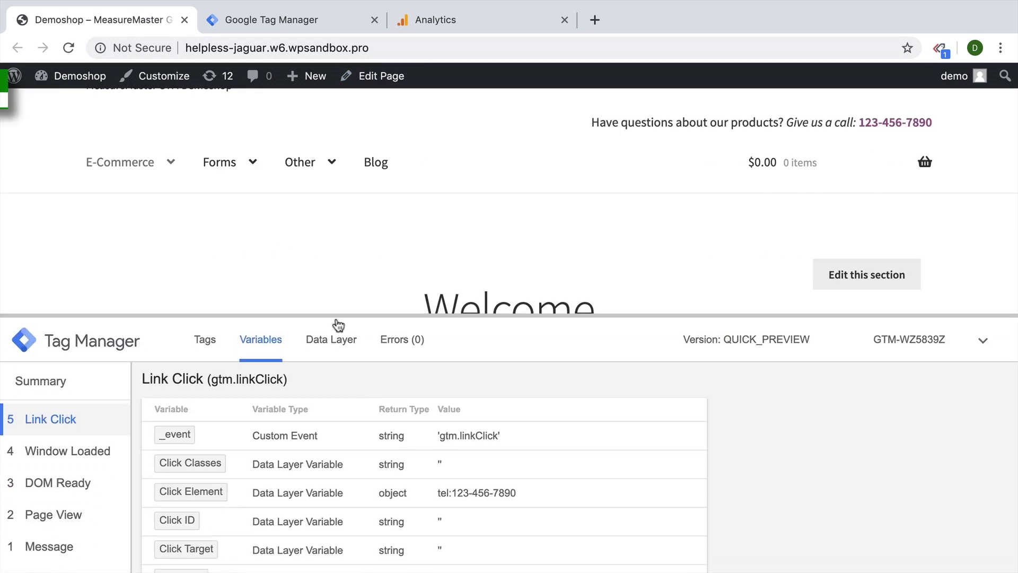
super+click(376, 165)
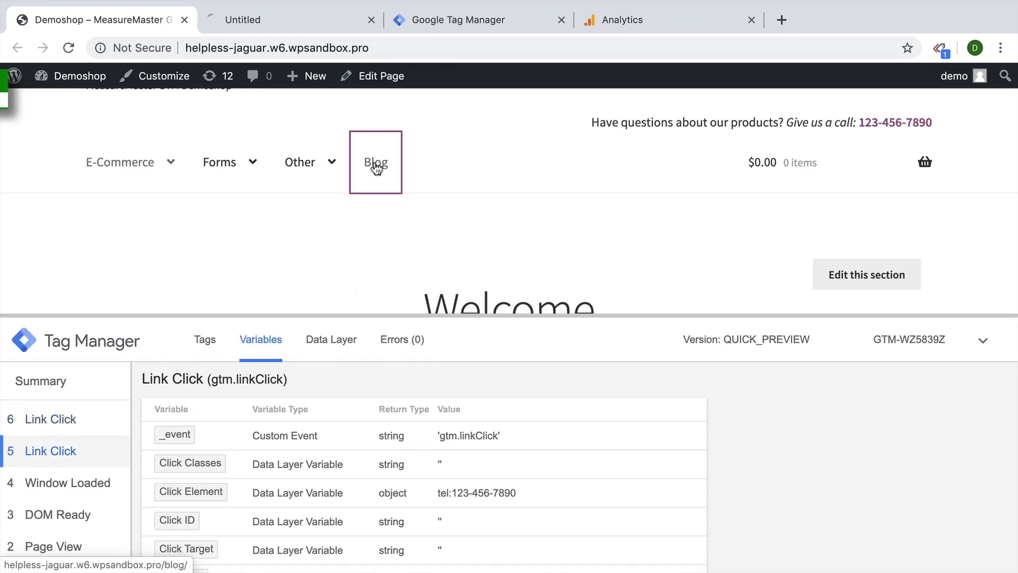
Step: Compare the Blog Link Click's Click URL and Click Text against the phone number click's tel: values
click(62, 425)
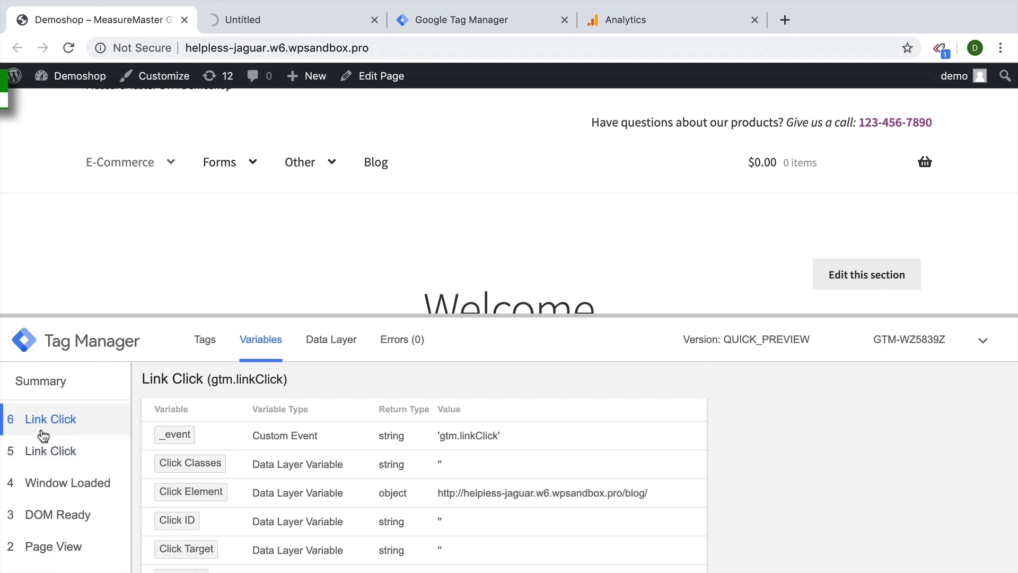
drag(183, 315, 181, 85)
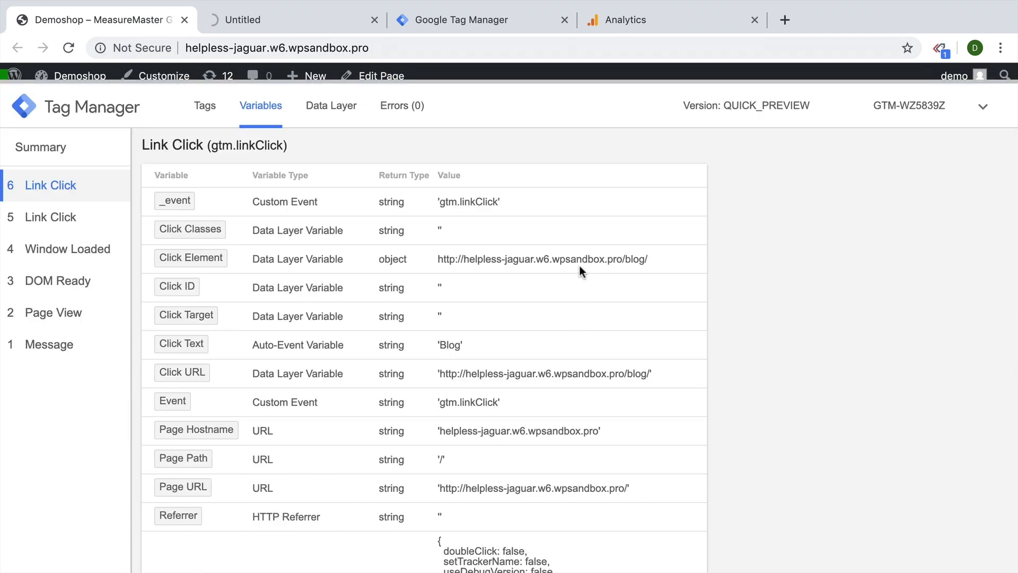
click(73, 220)
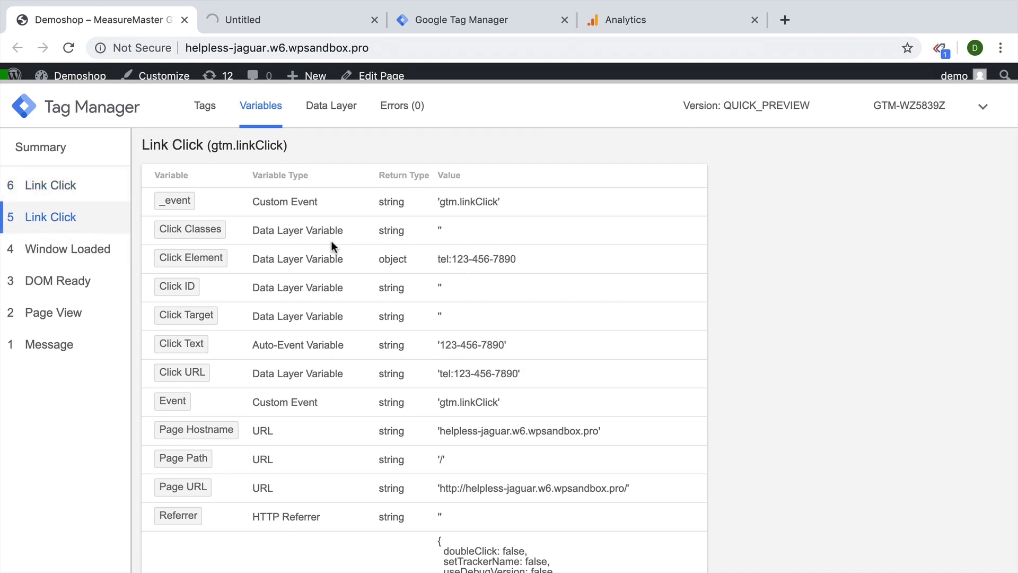
click(56, 194)
click(56, 218)
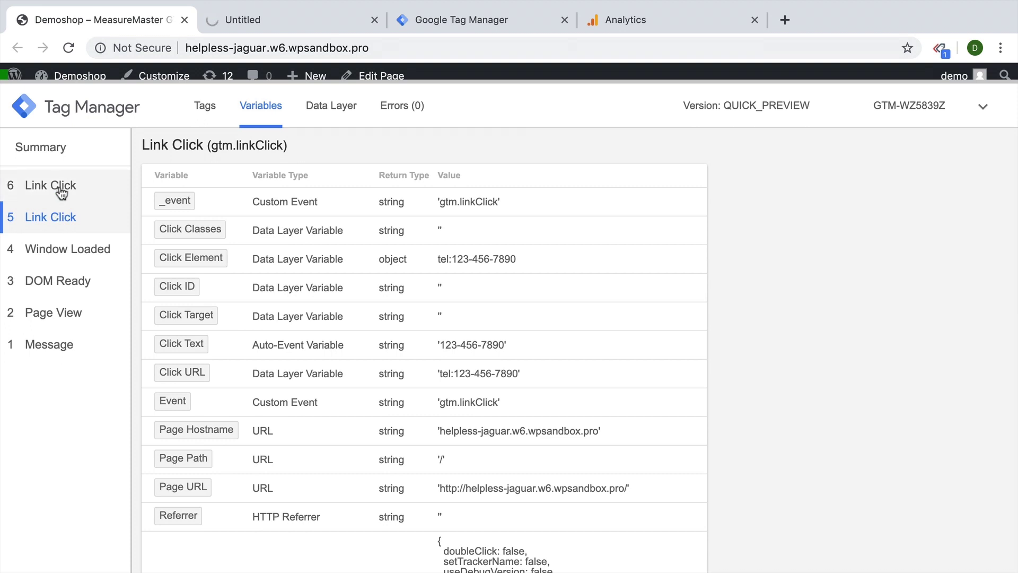
click(61, 194)
click(60, 230)
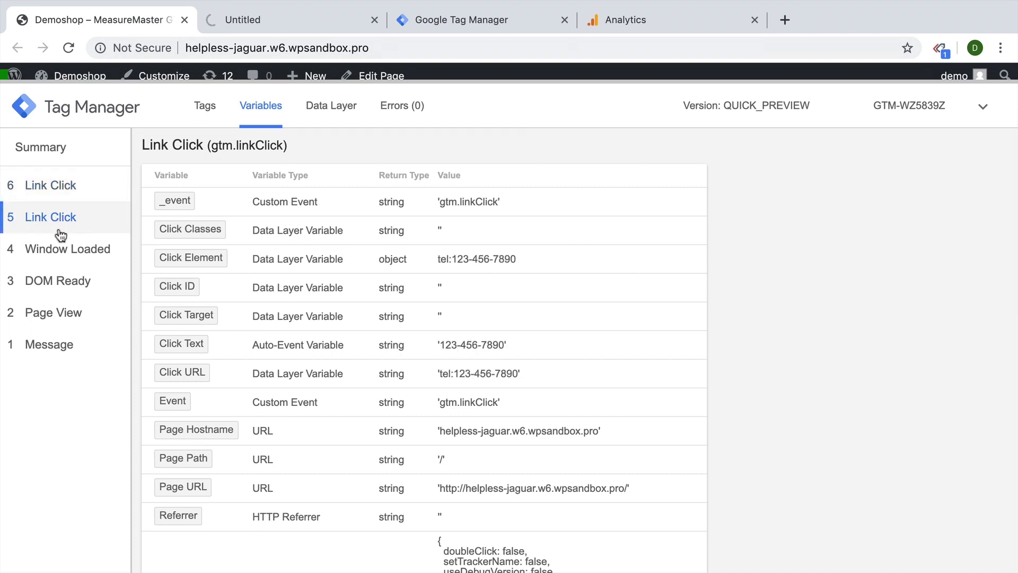
click(64, 188)
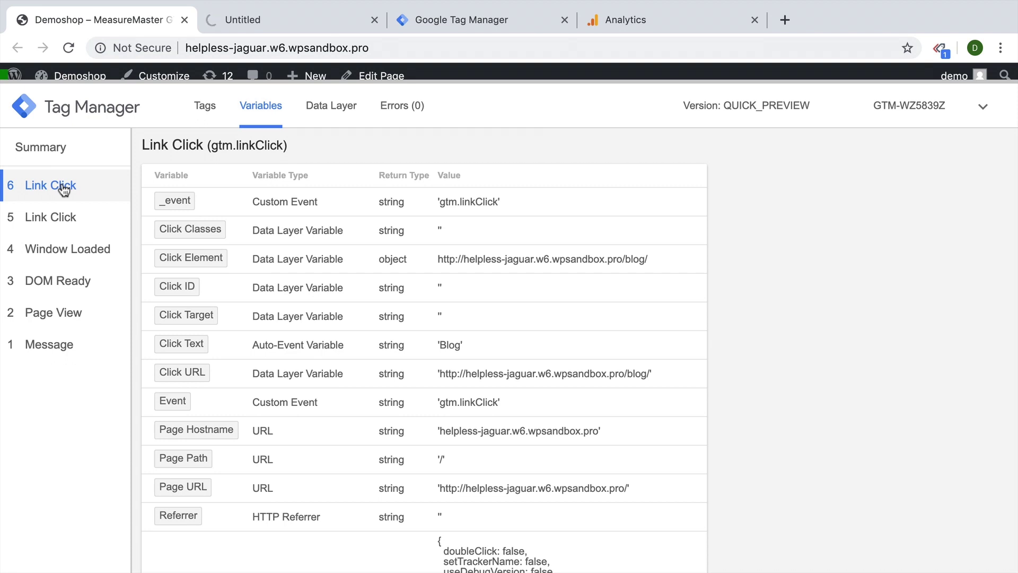
click(41, 219)
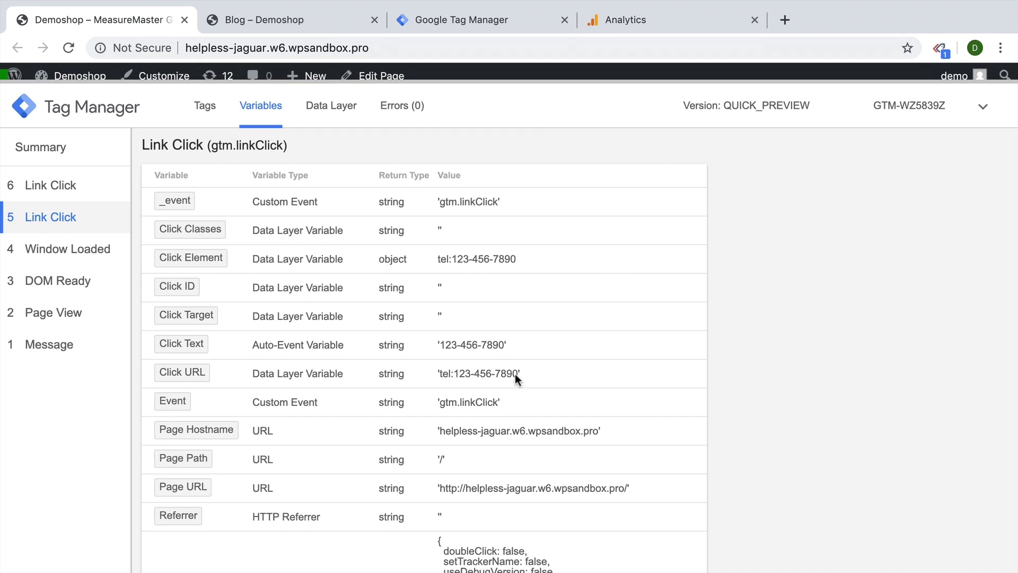
click(66, 188)
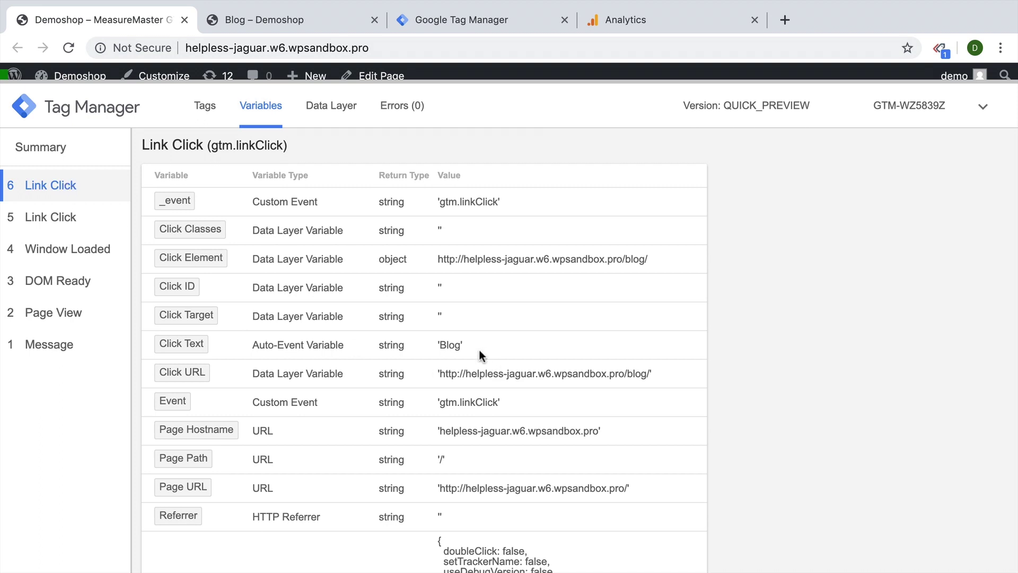
click(82, 218)
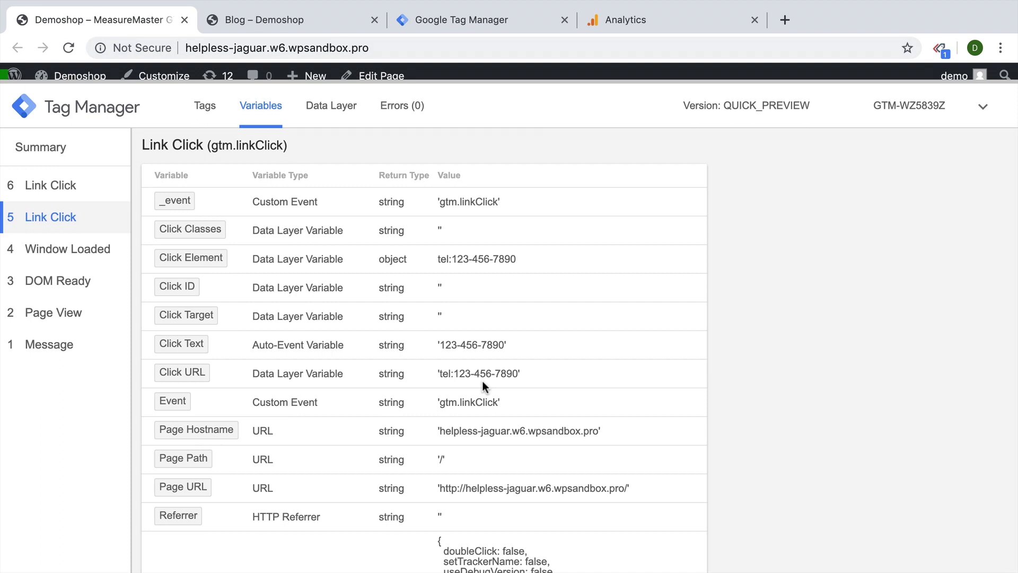
click(464, 28)
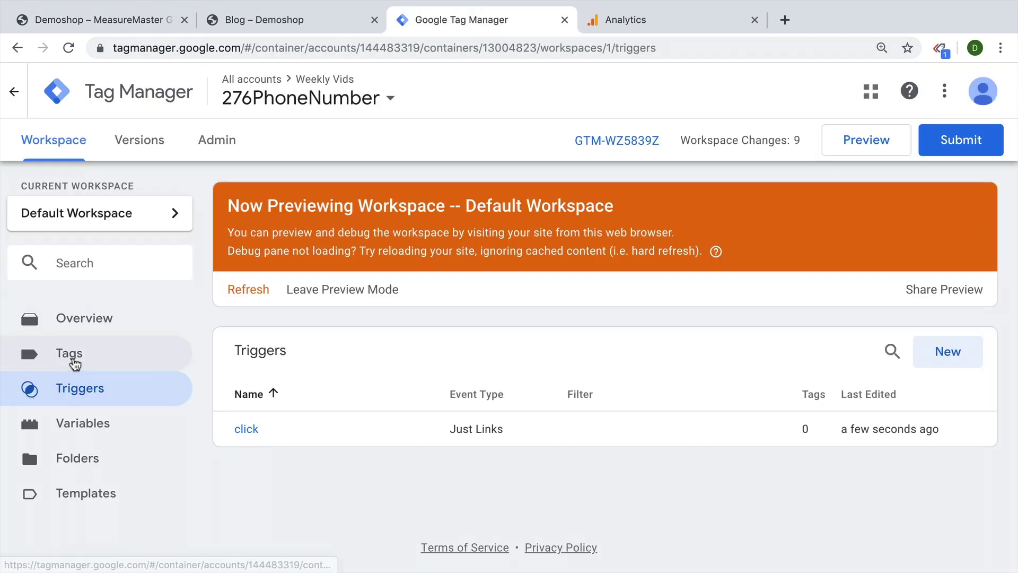
Step: Rename the trigger to 'click - Phone Number' and open its trigger configuration
click(240, 431)
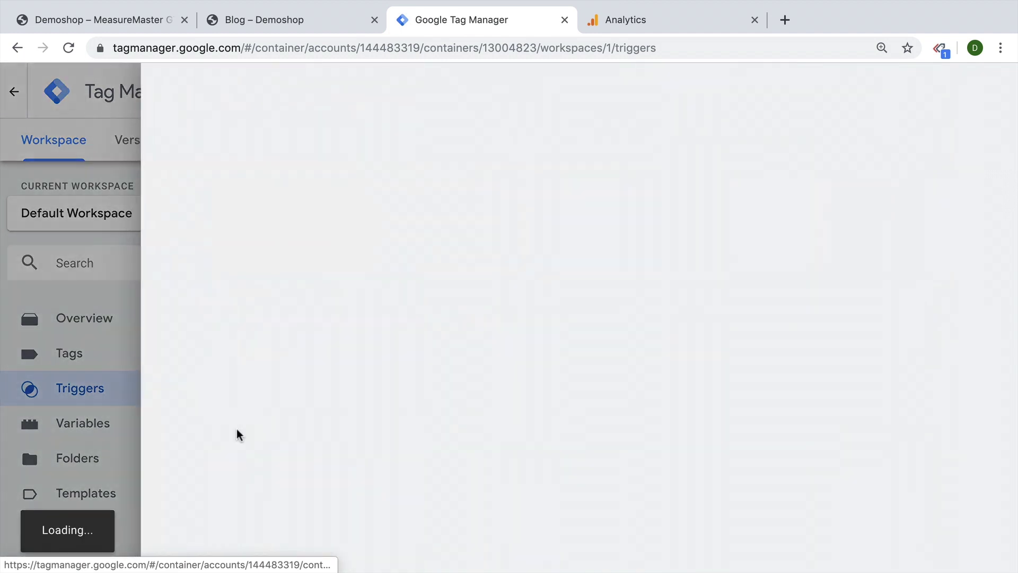
text(- )
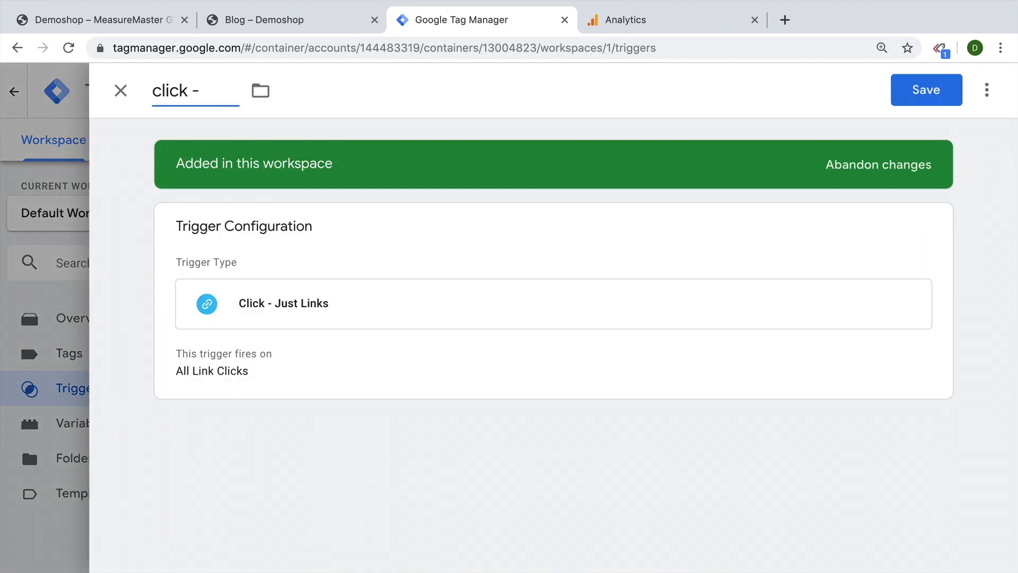
text(Phone Number)
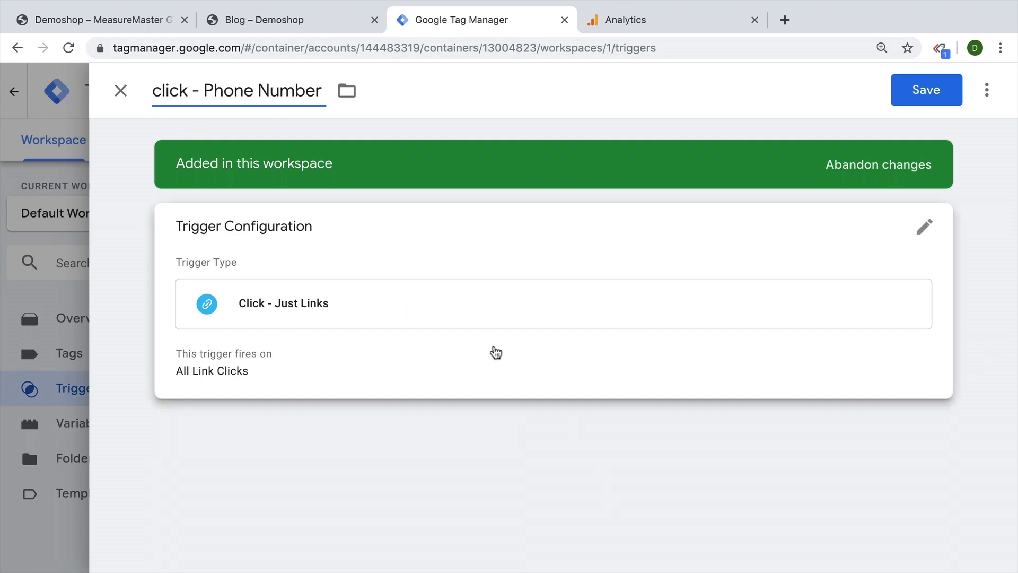
click(495, 351)
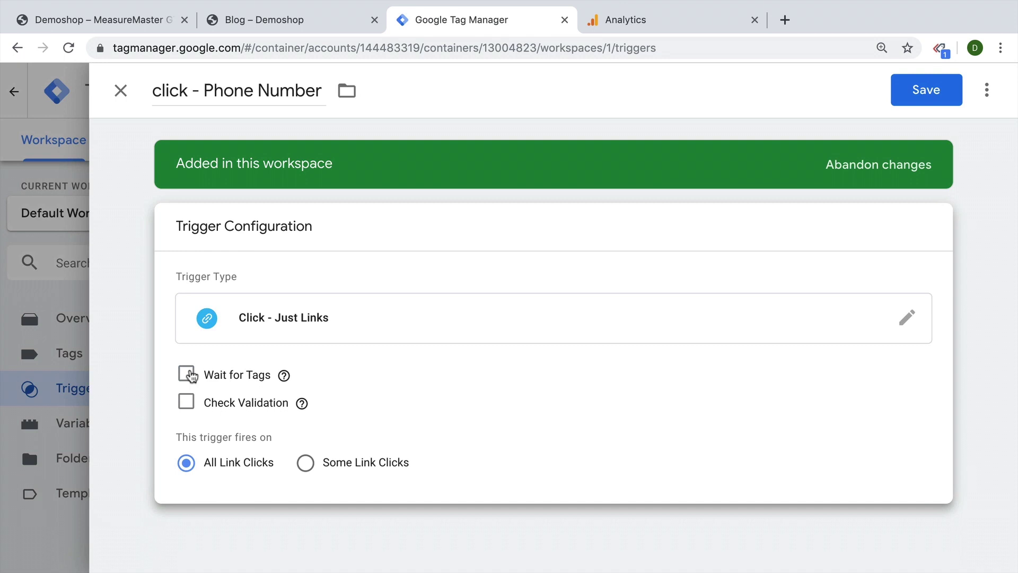
click(190, 374)
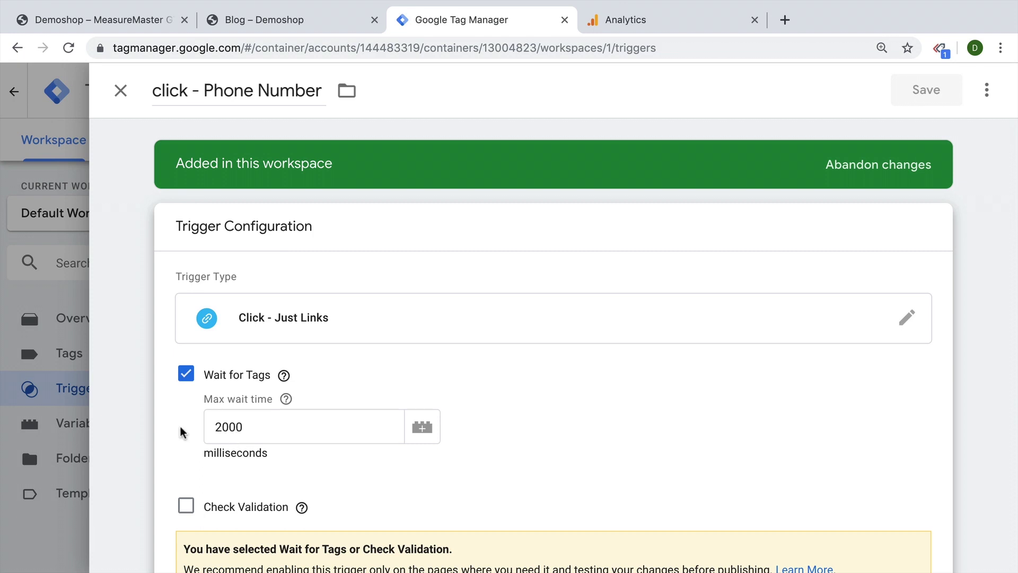
scroll(182, 432, down, 3)
click(187, 379)
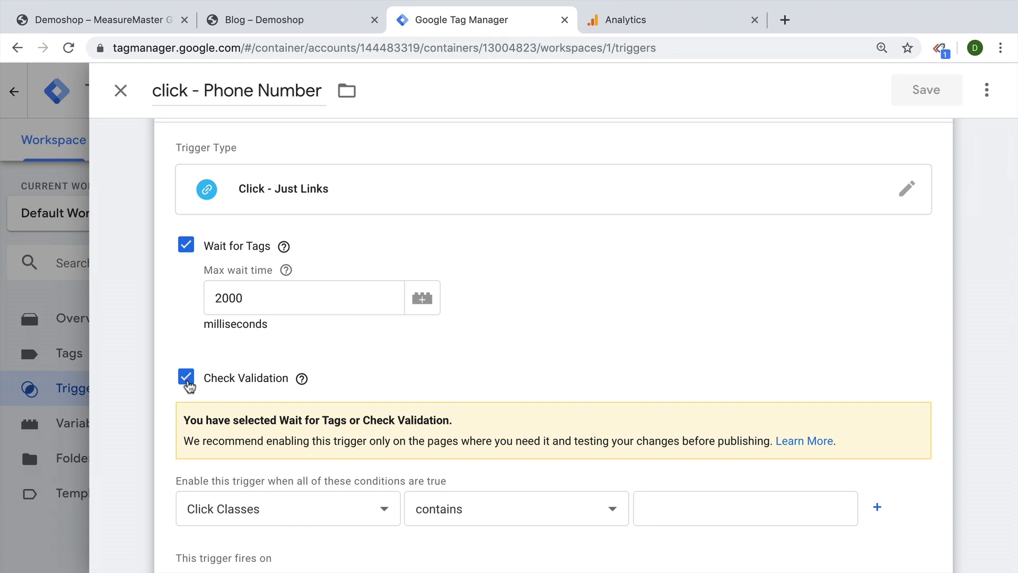
mouse_move(301, 380)
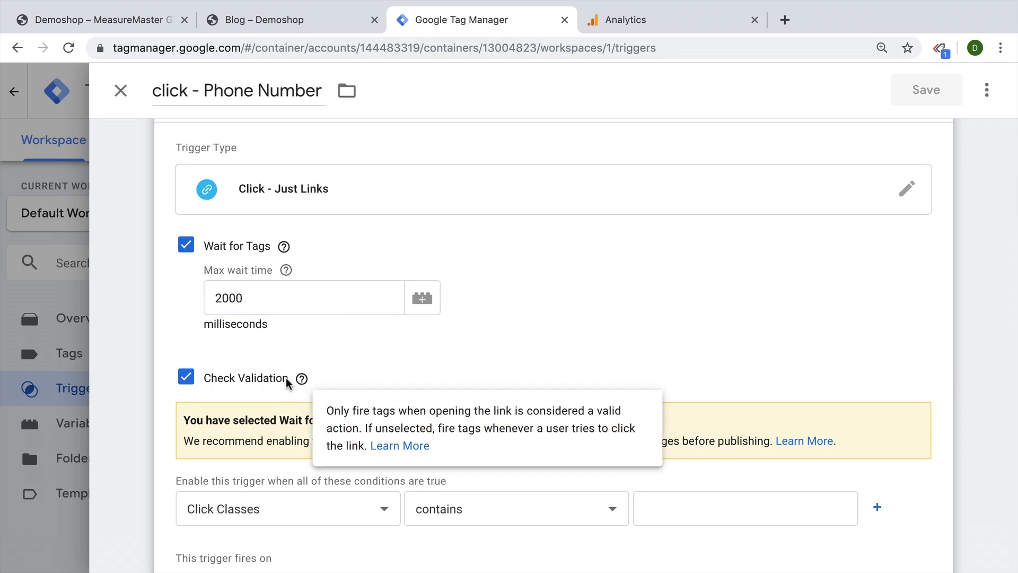
scroll(189, 410, down, 2)
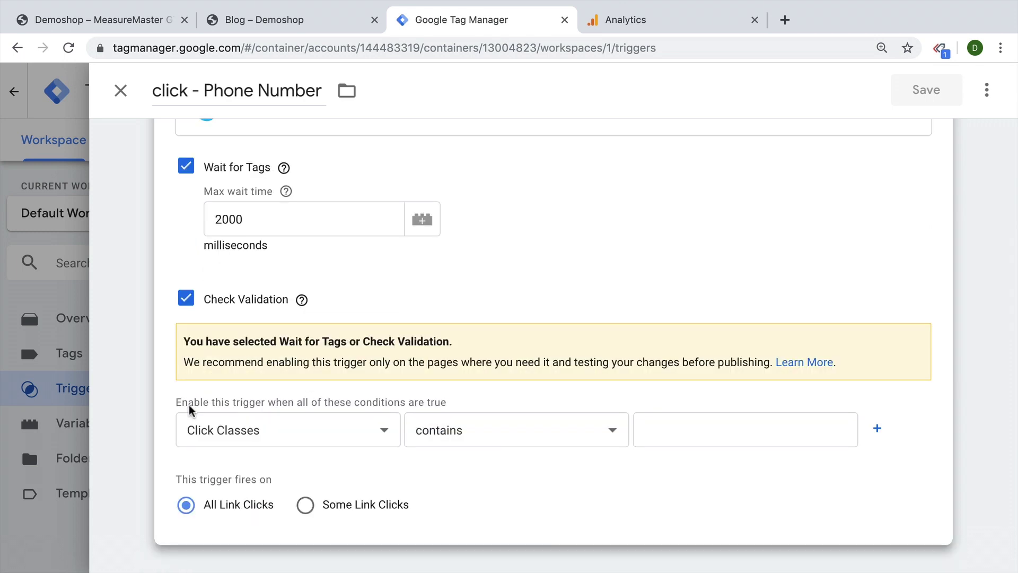
click(386, 424)
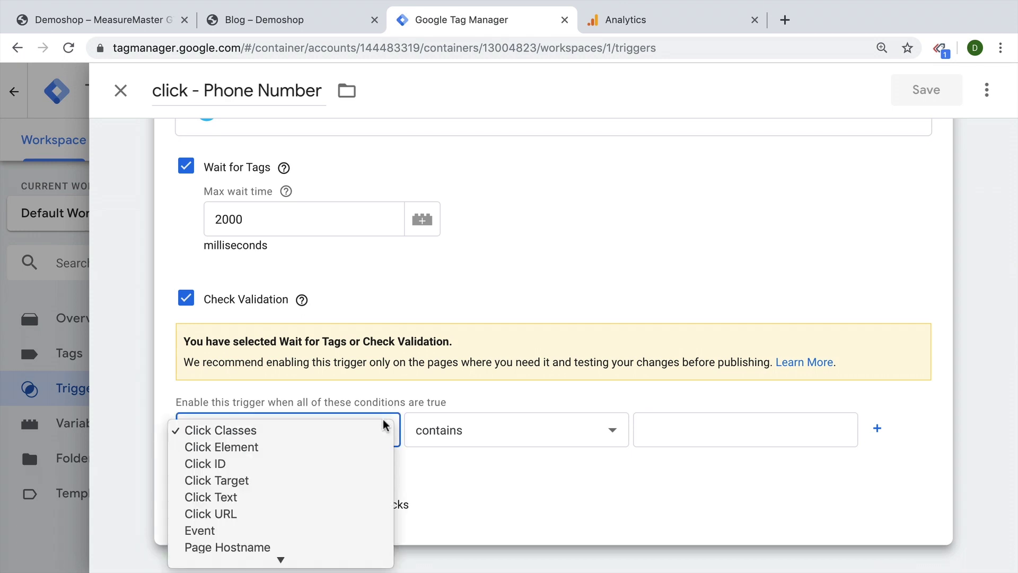
scroll(338, 483, down, 3)
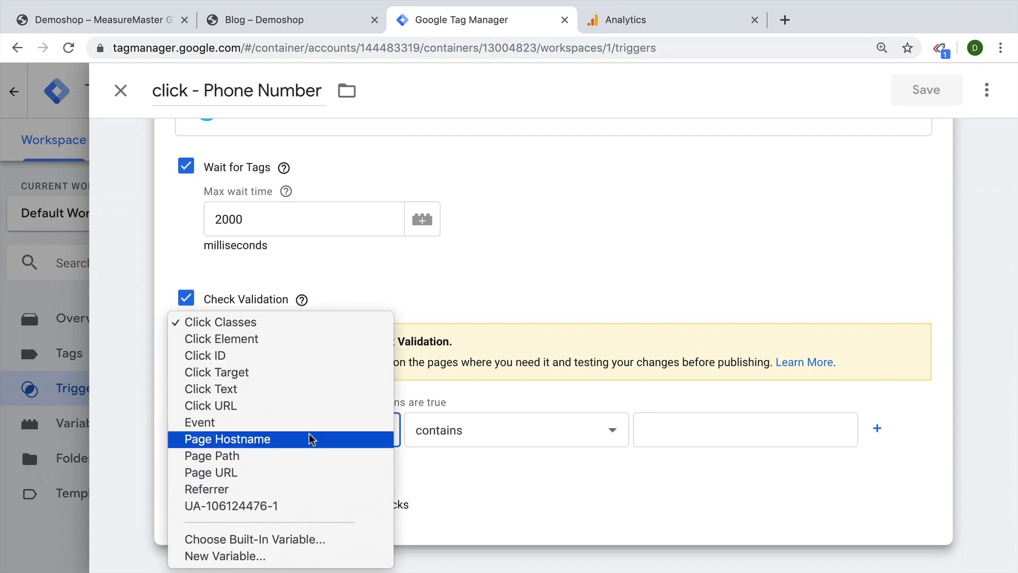
click(264, 456)
click(504, 431)
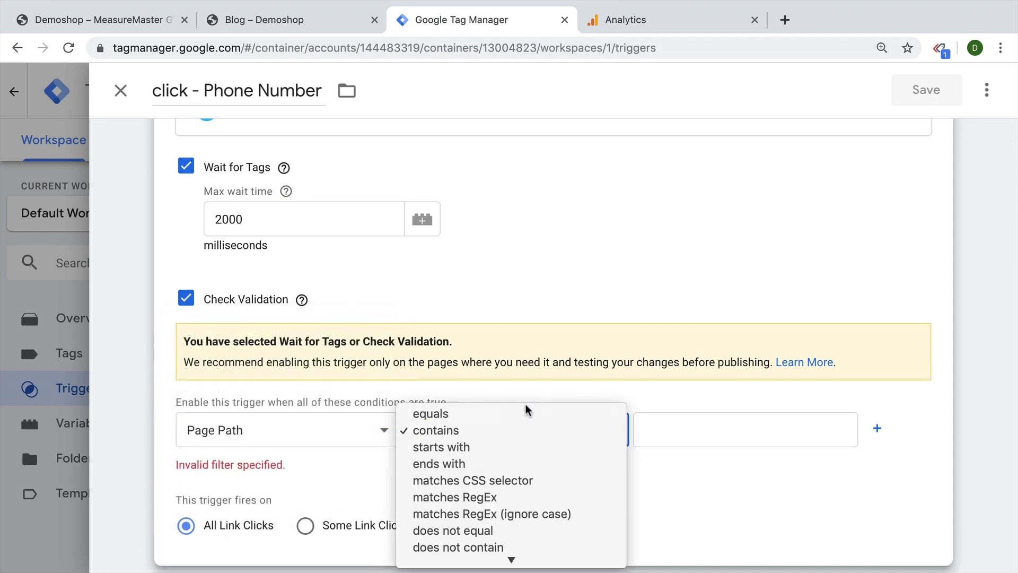
click(486, 497)
click(670, 432)
text(.*)
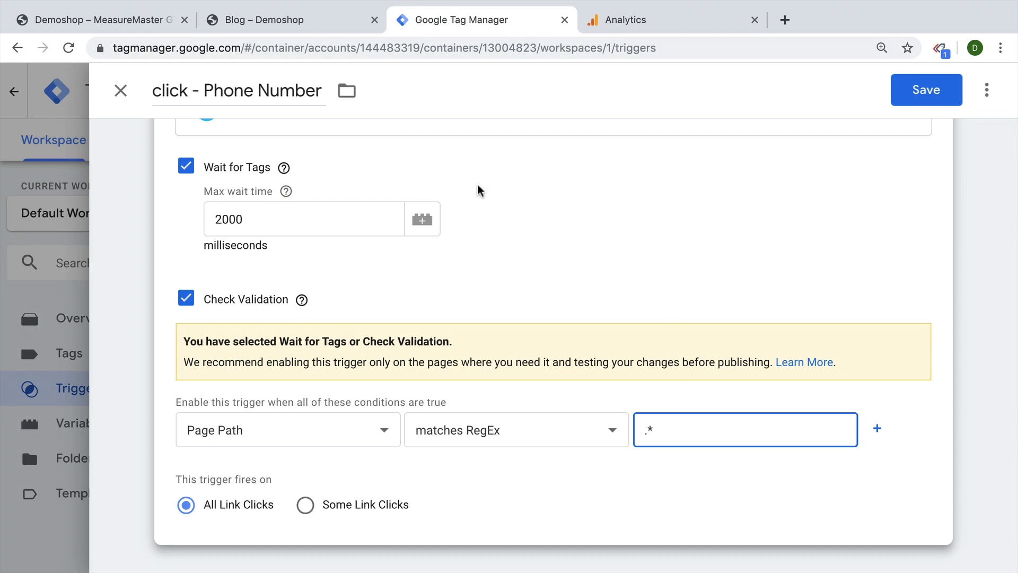
click(186, 172)
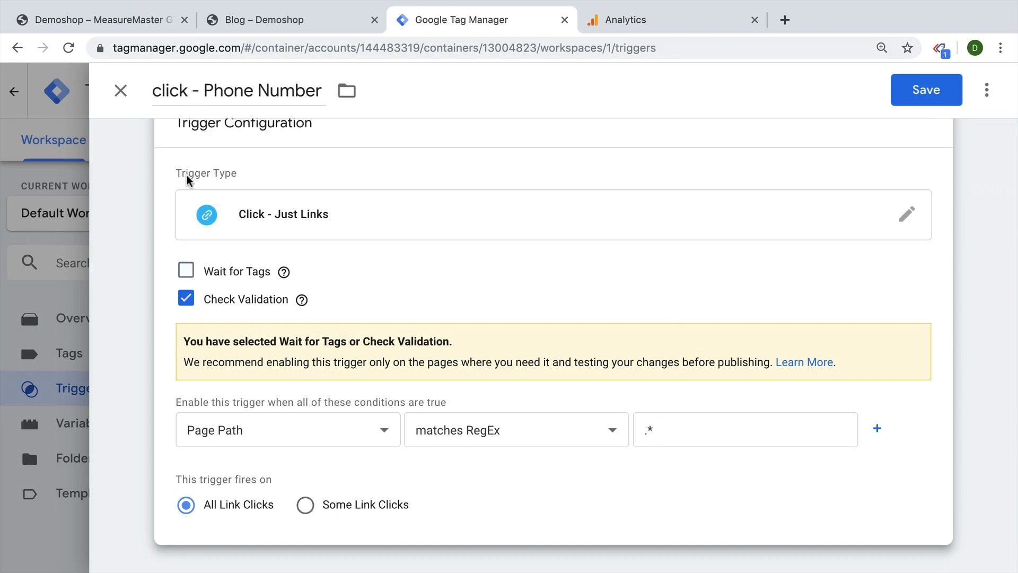
click(185, 297)
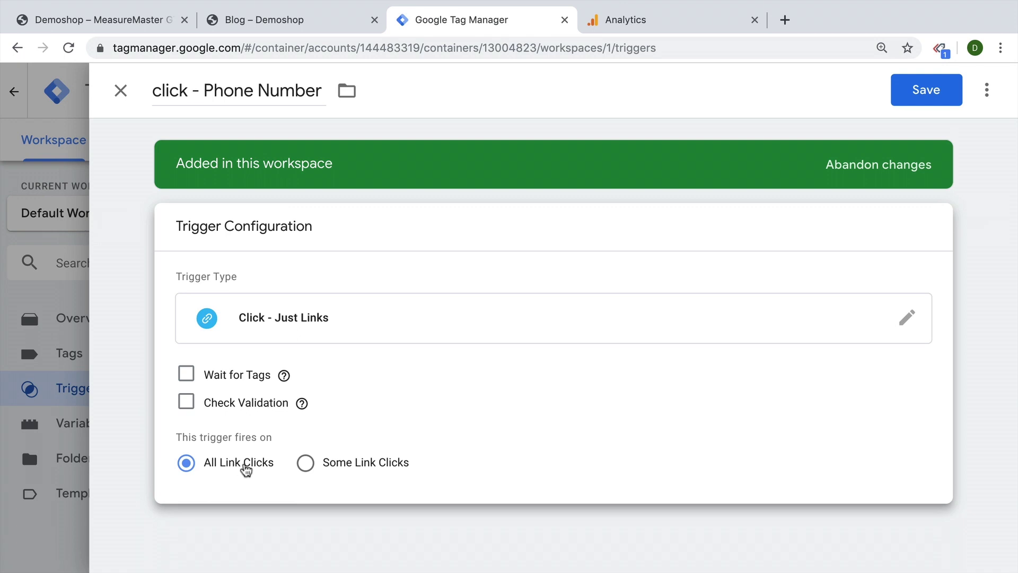
Step: Limit the trigger to Some Link Clicks where Click URL contains 'tel:'
click(307, 463)
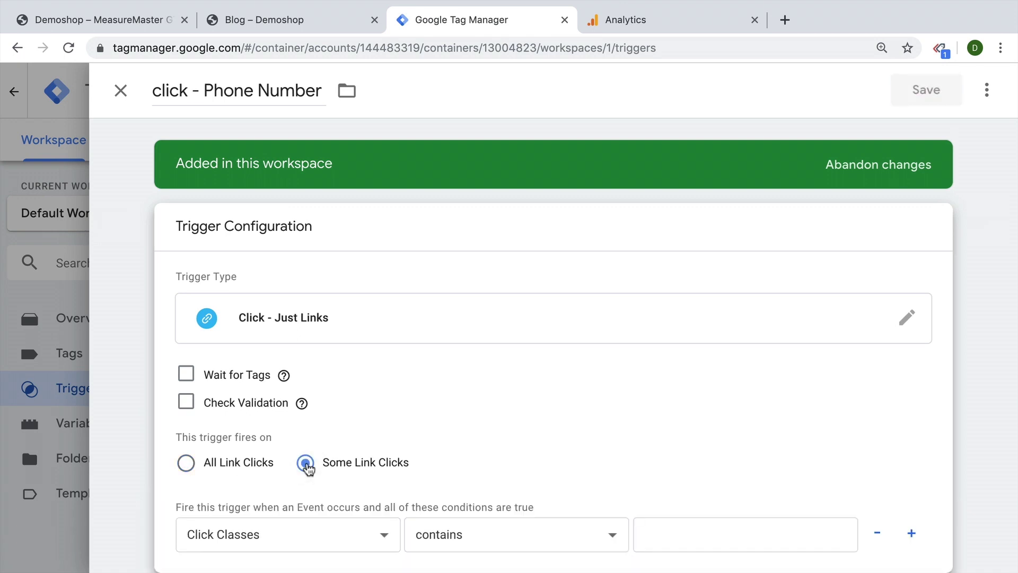
scroll(312, 475, down, 1)
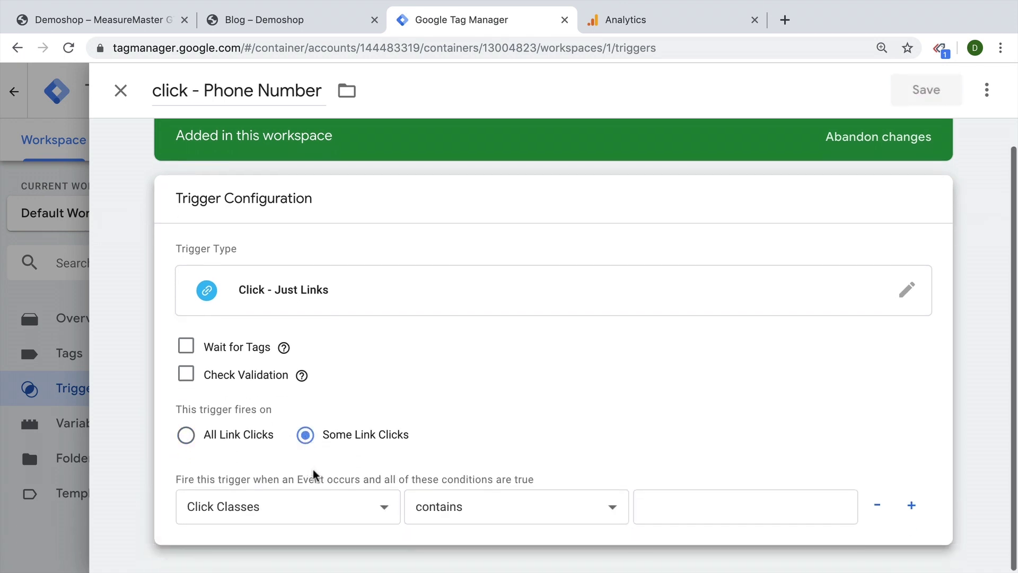
click(348, 522)
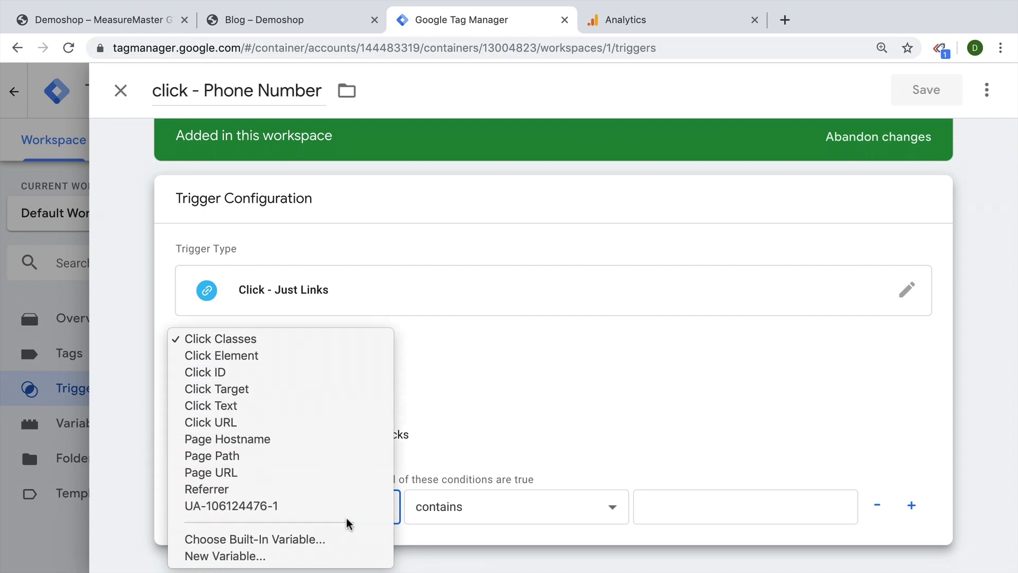
click(297, 423)
click(684, 510)
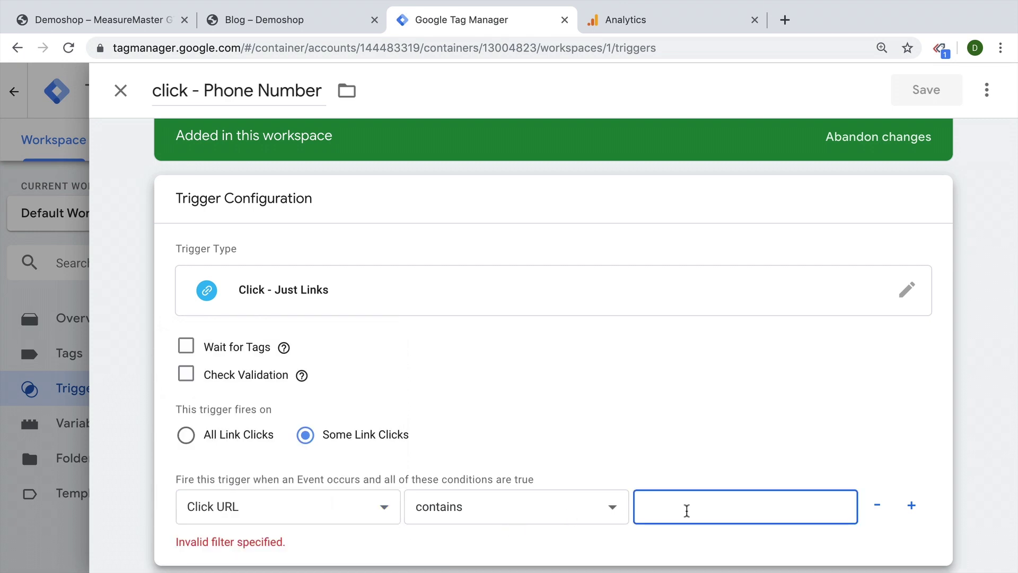
text(tel)
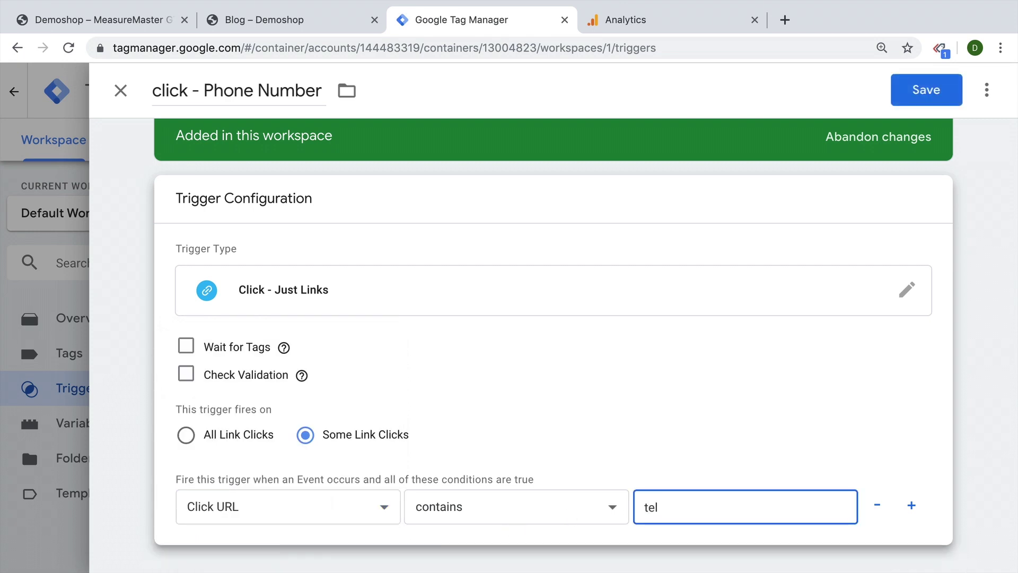
text(:)
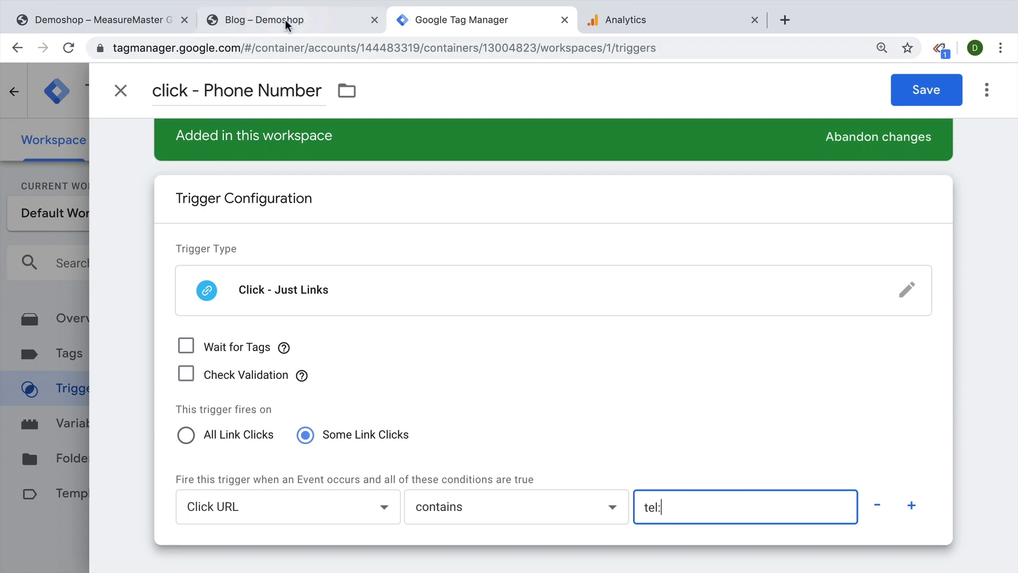
click(48, 24)
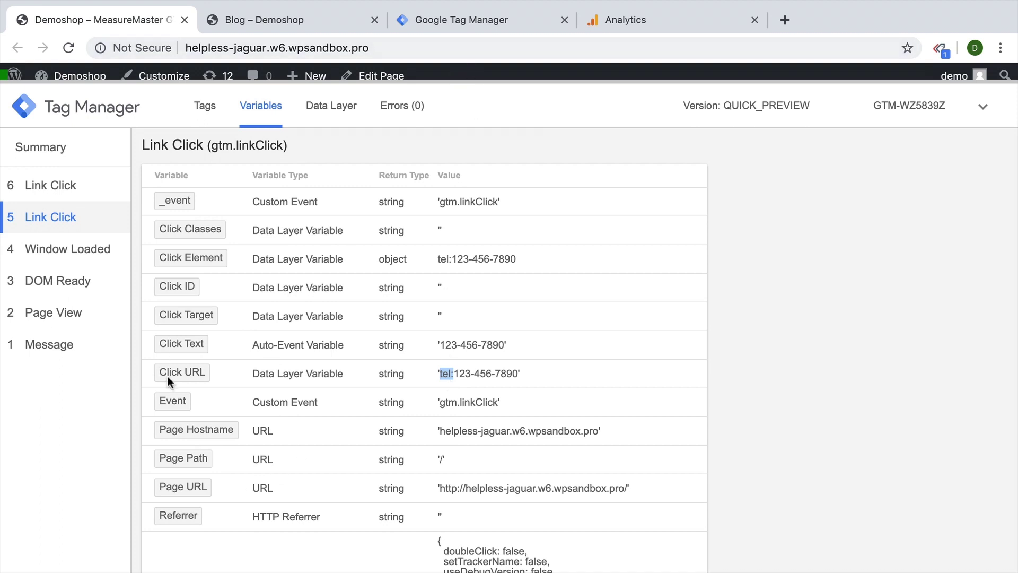
click(423, 21)
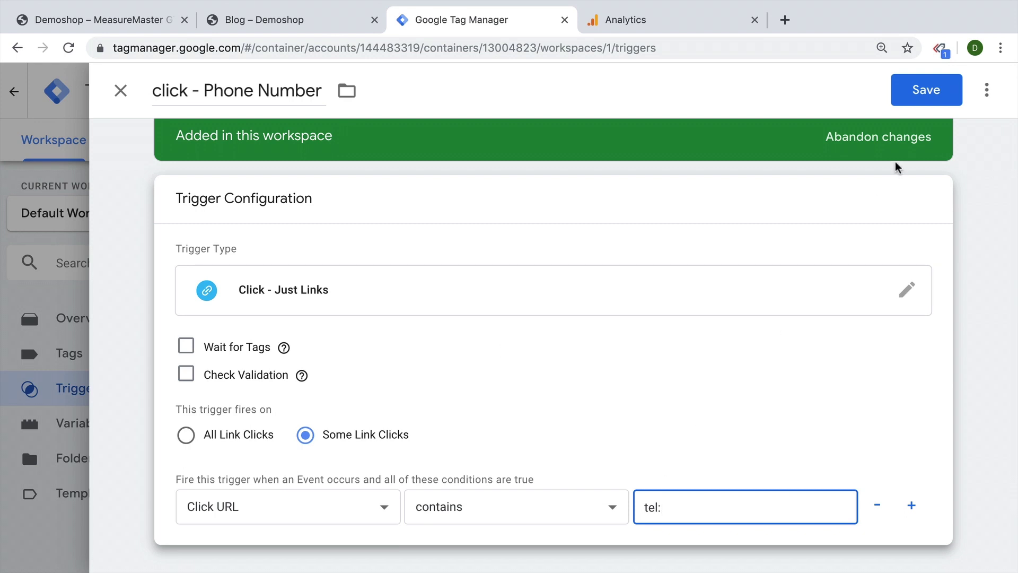
Step: Save the 'click - Phone Number' trigger, glance at the Demoshop blog page, and go to Tags
click(920, 99)
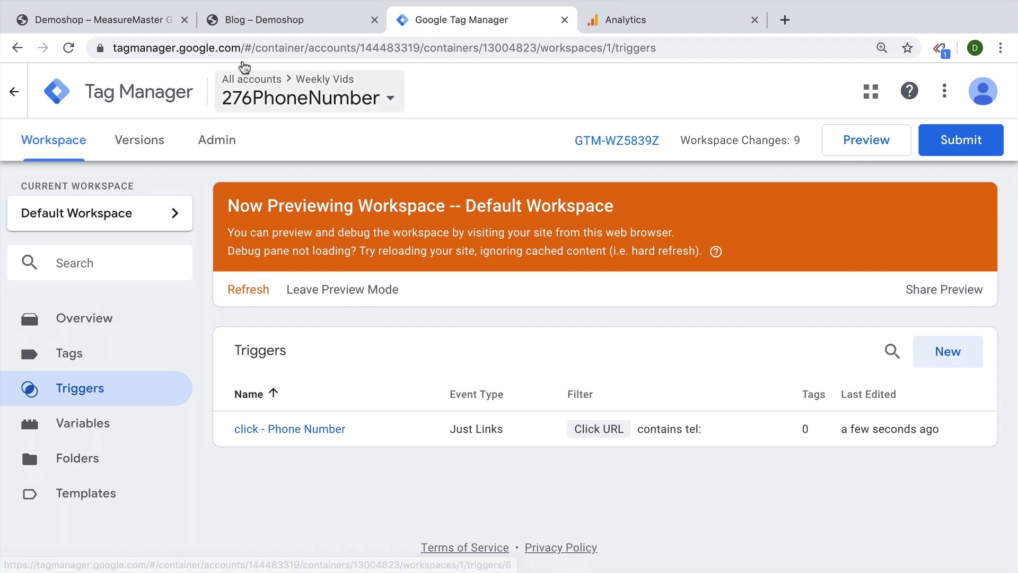
click(242, 30)
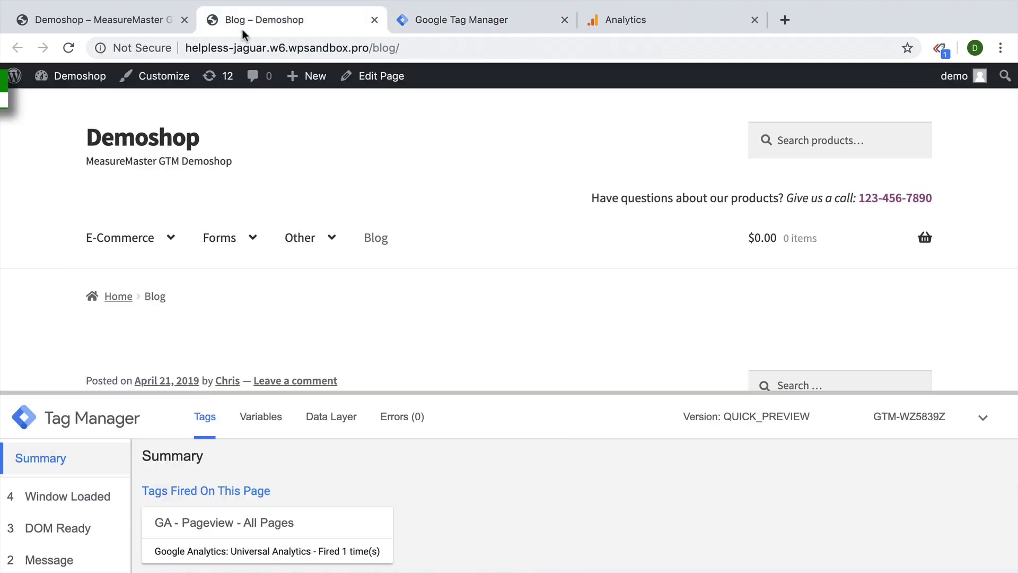
click(463, 24)
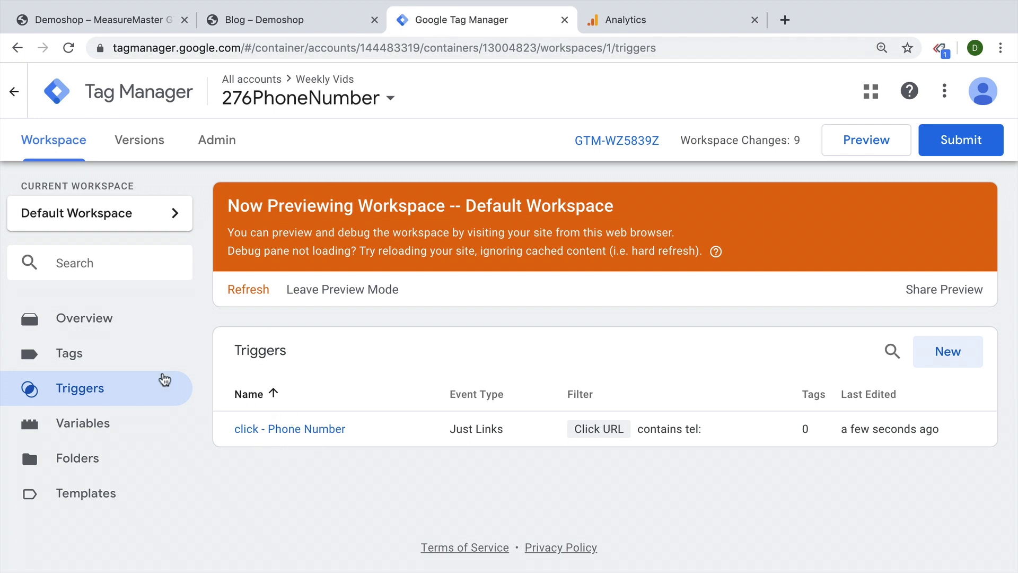
click(109, 366)
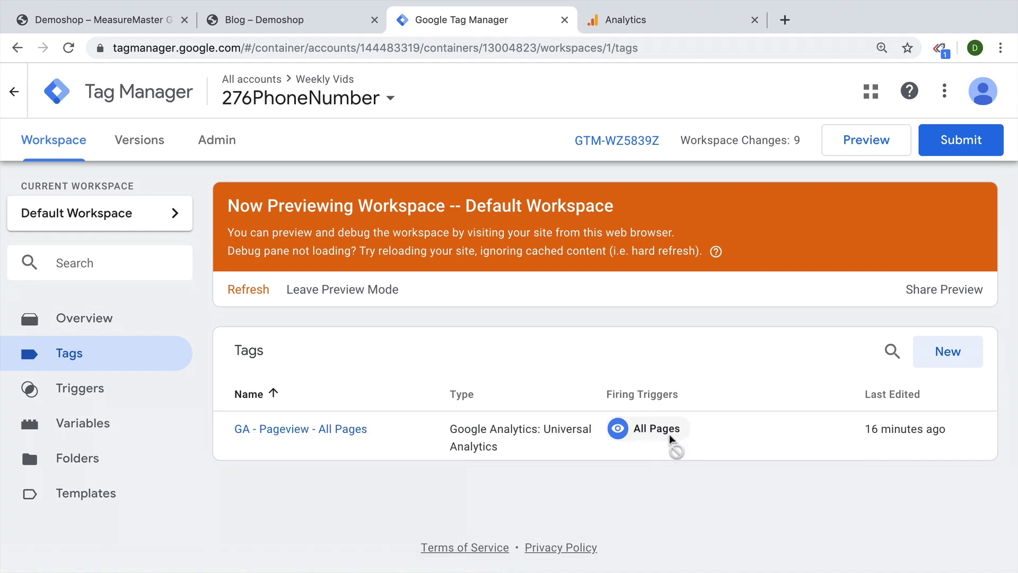
Step: Create a Universal Analytics Event tag named 'GA - Event - Phone Number clicks'
click(943, 363)
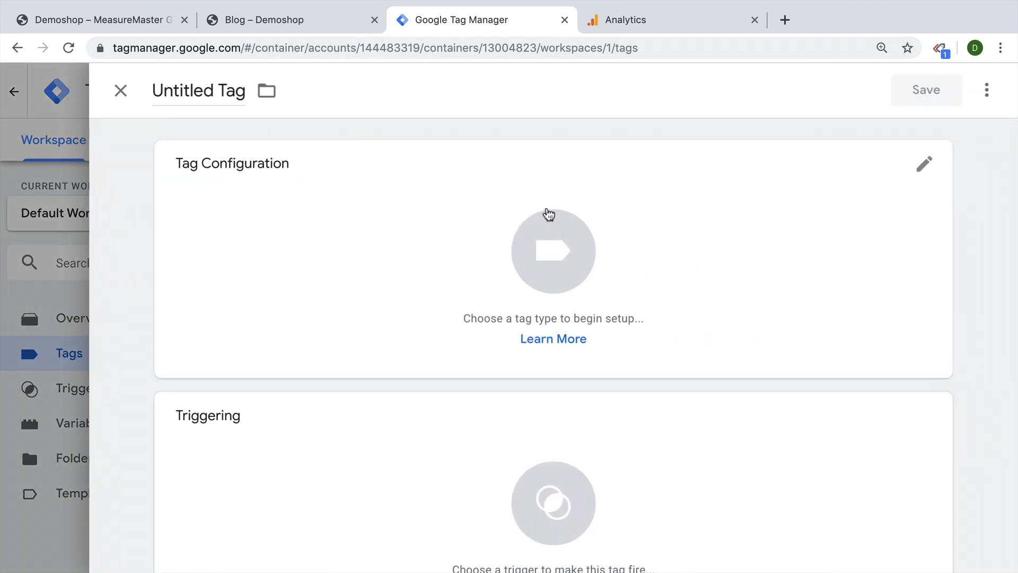
triple_click(189, 91)
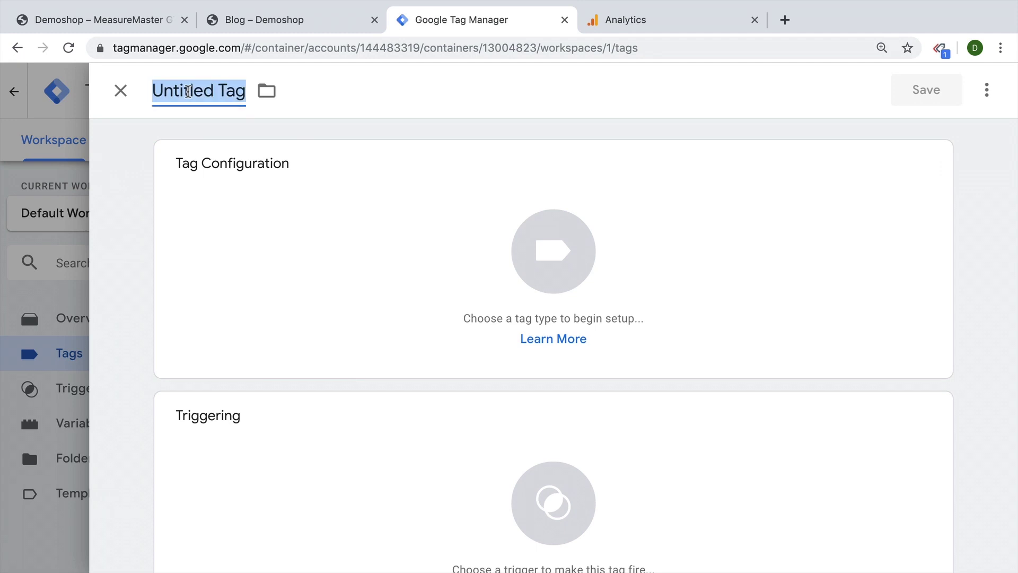
text(GA - Event - )
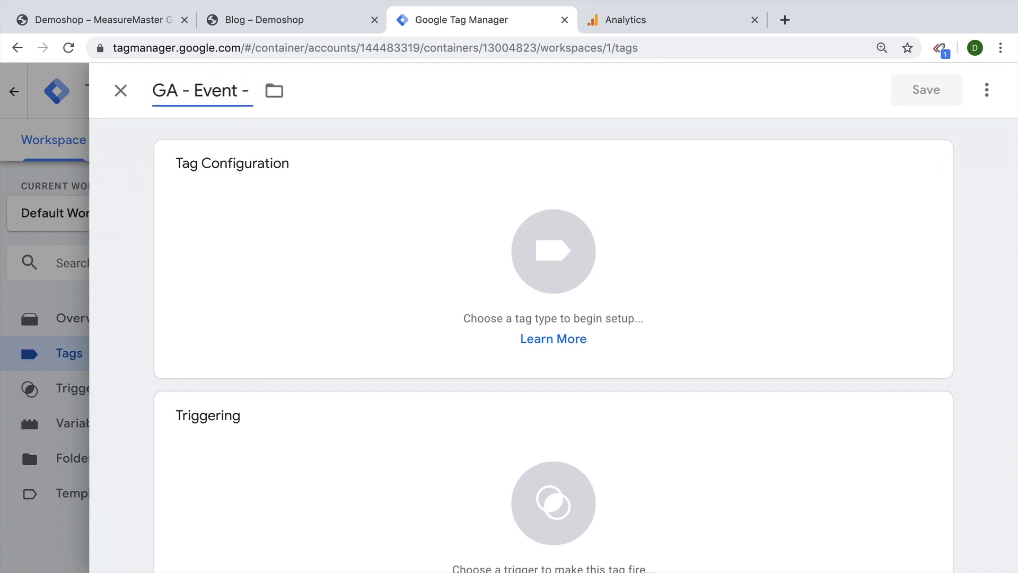
text(Phone Nu)
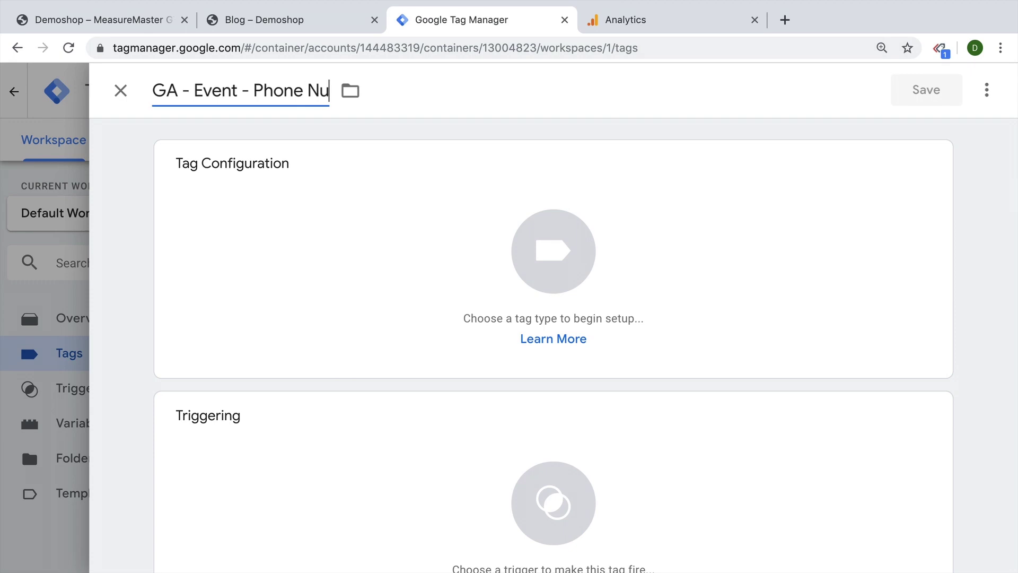
text(mber clicks)
click(321, 334)
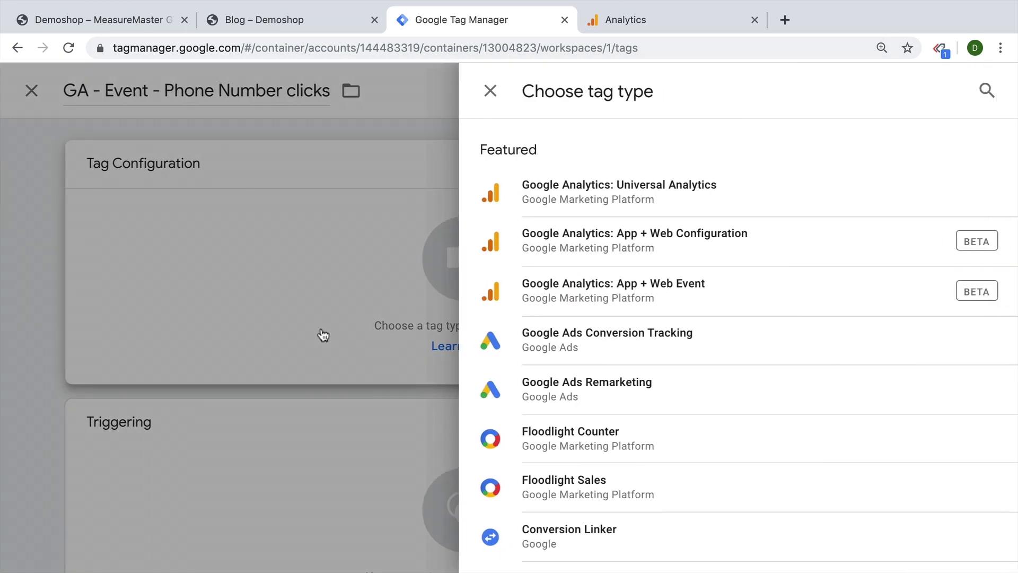
click(628, 200)
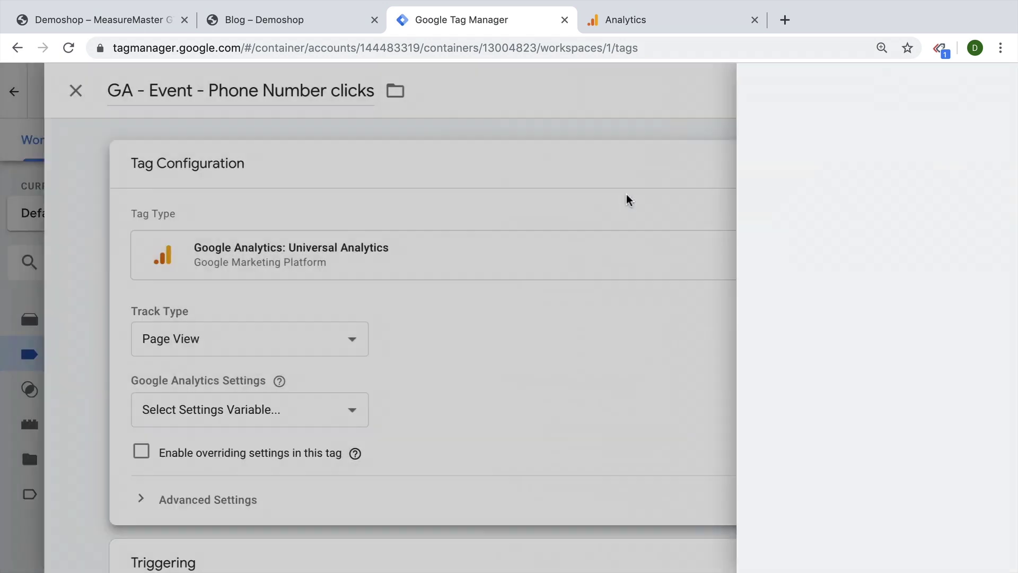
click(314, 340)
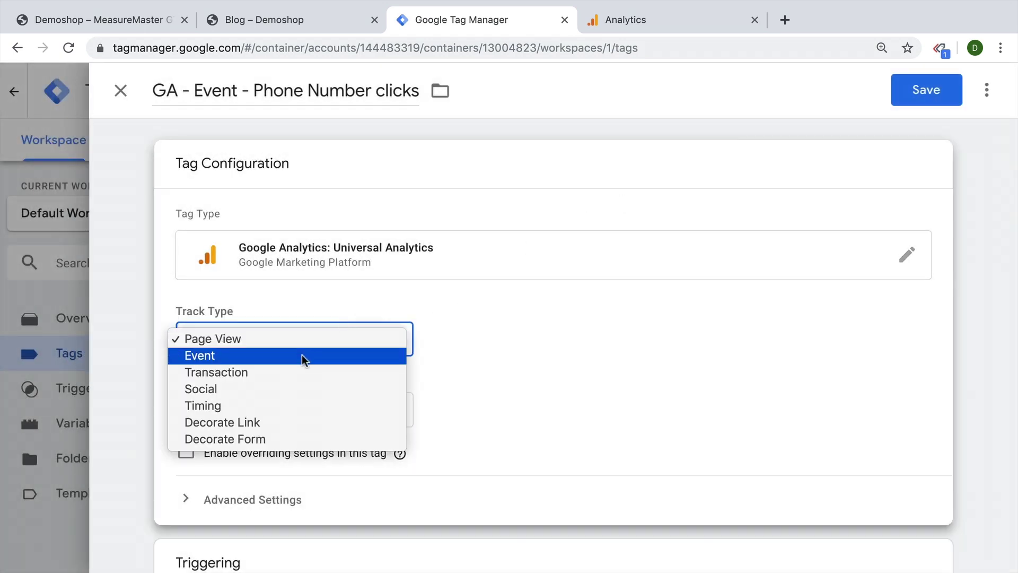
click(301, 355)
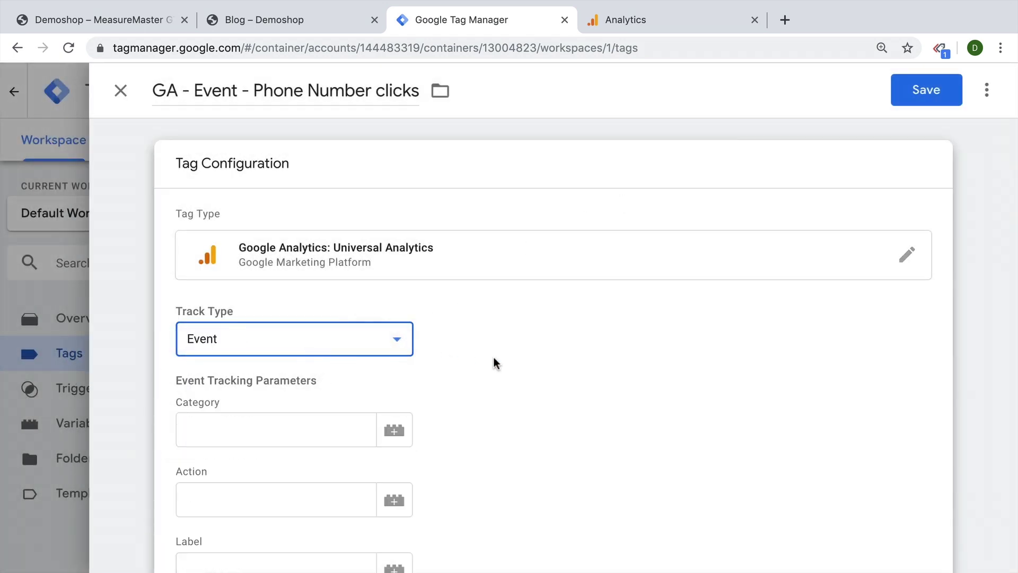
Step: Set Category 'Click', Action 'Phone Number' and Label {{Page Path}}
scroll(495, 358, down, 5)
click(275, 206)
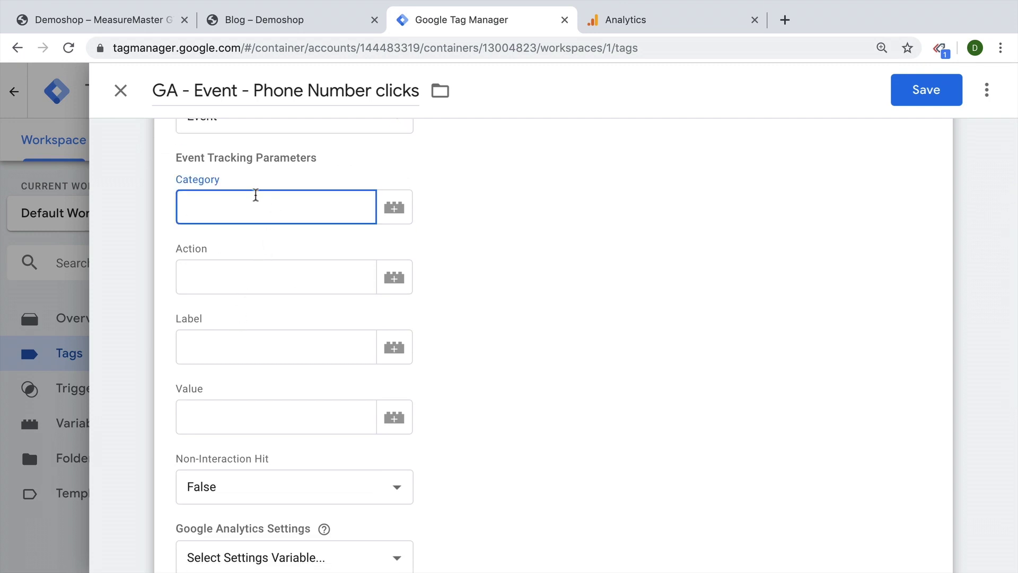
text(Click)
click(257, 285)
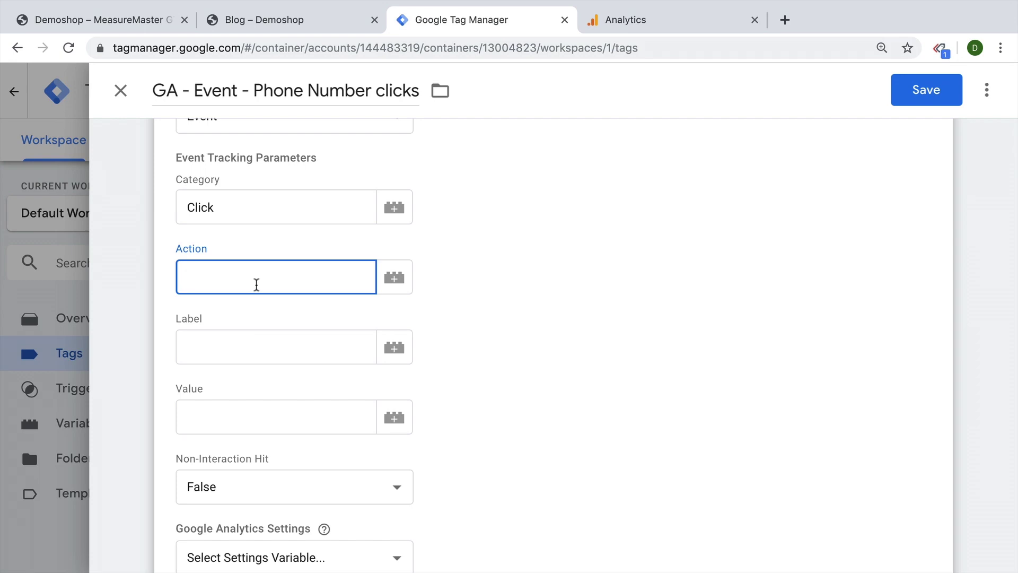
text(Phone Number)
click(238, 344)
click(394, 355)
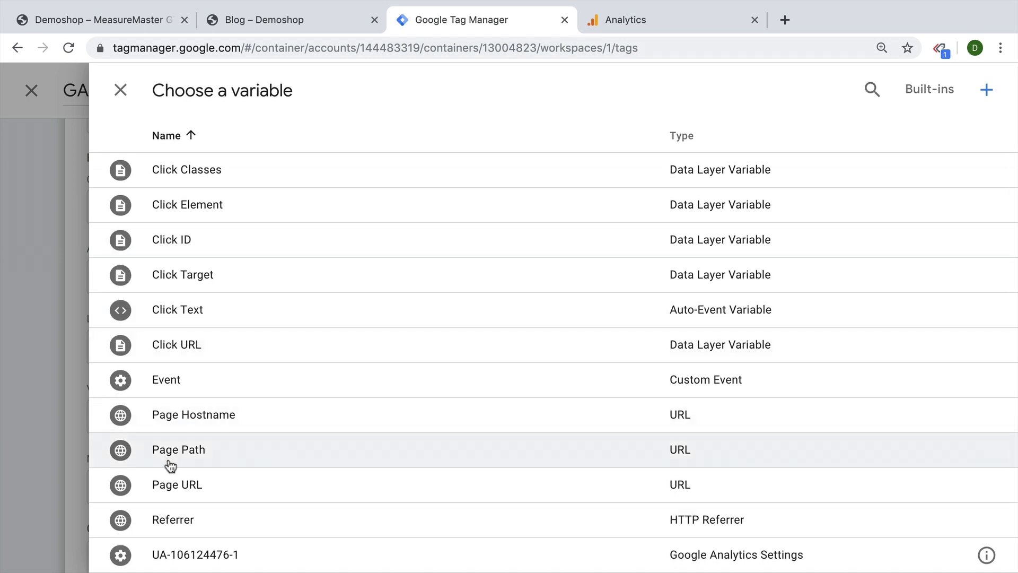
click(169, 459)
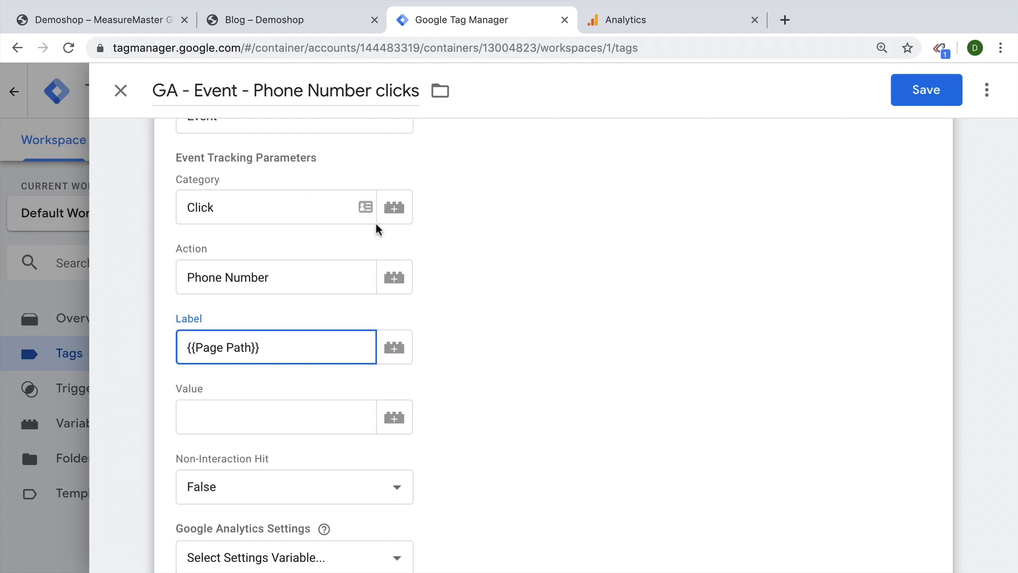
Step: Link the event tag to the existing Google Analytics settings variable, leaving overrides off
scroll(611, 335, down, 5)
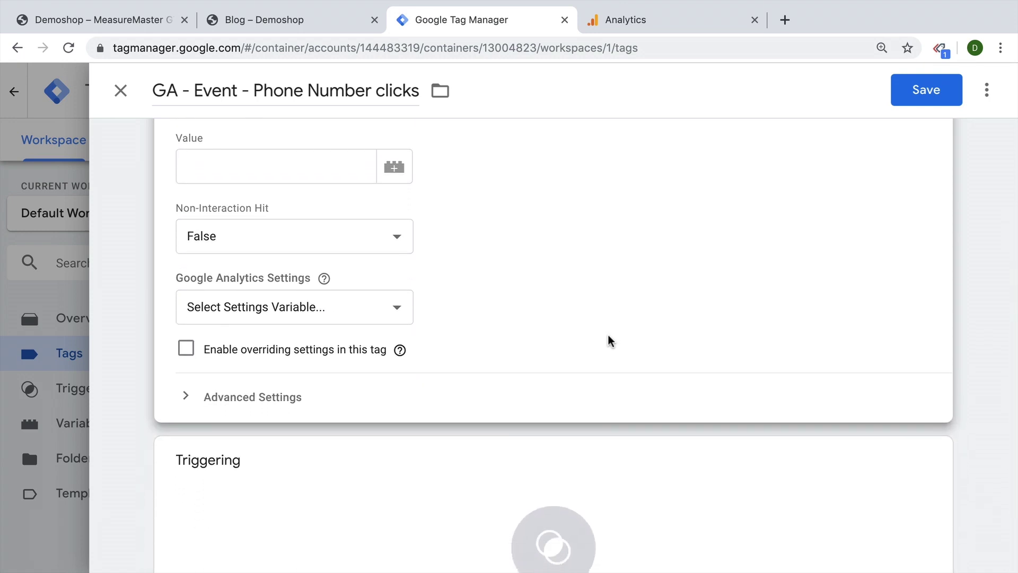
click(395, 311)
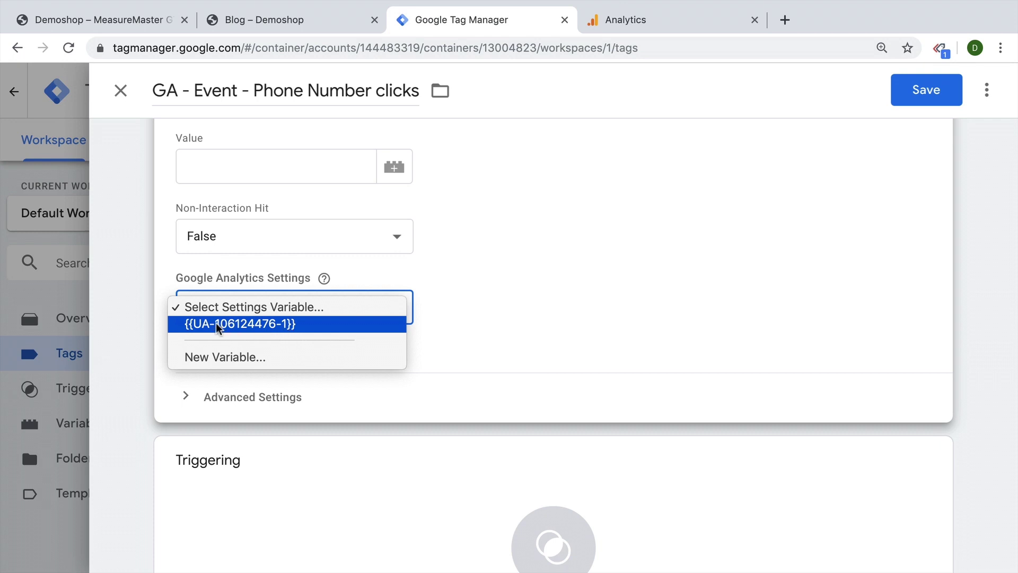
click(259, 326)
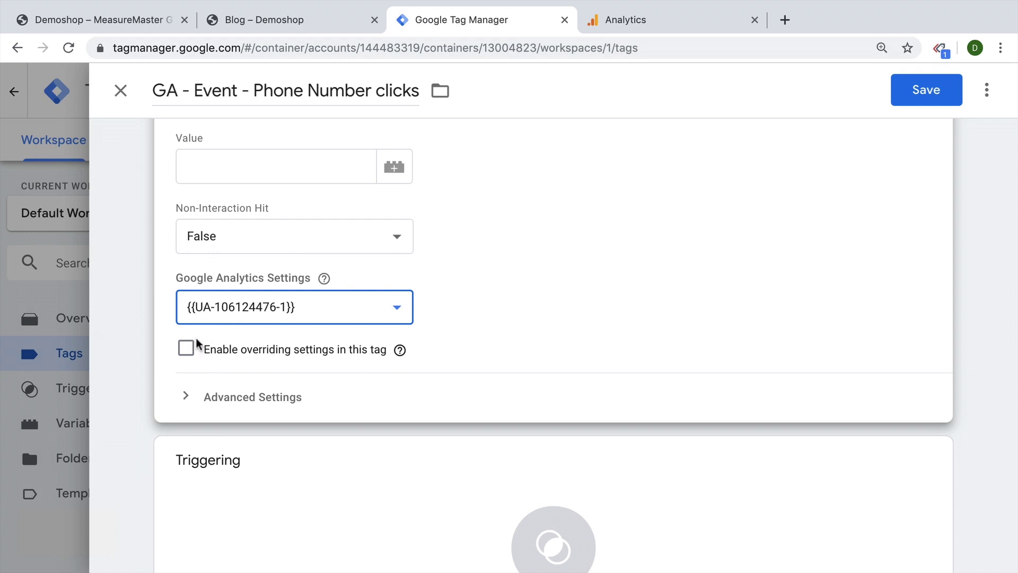
click(187, 351)
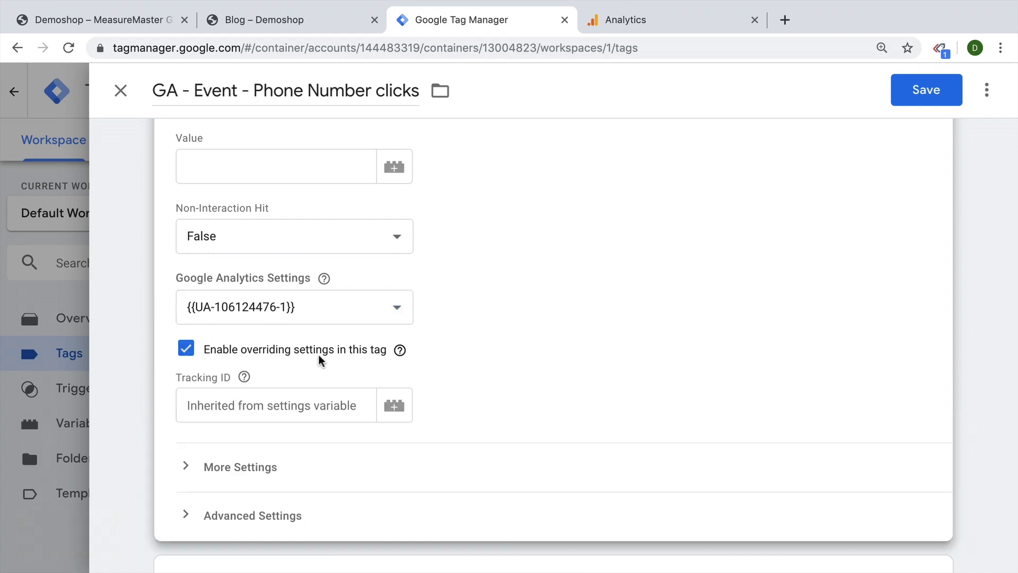
click(196, 413)
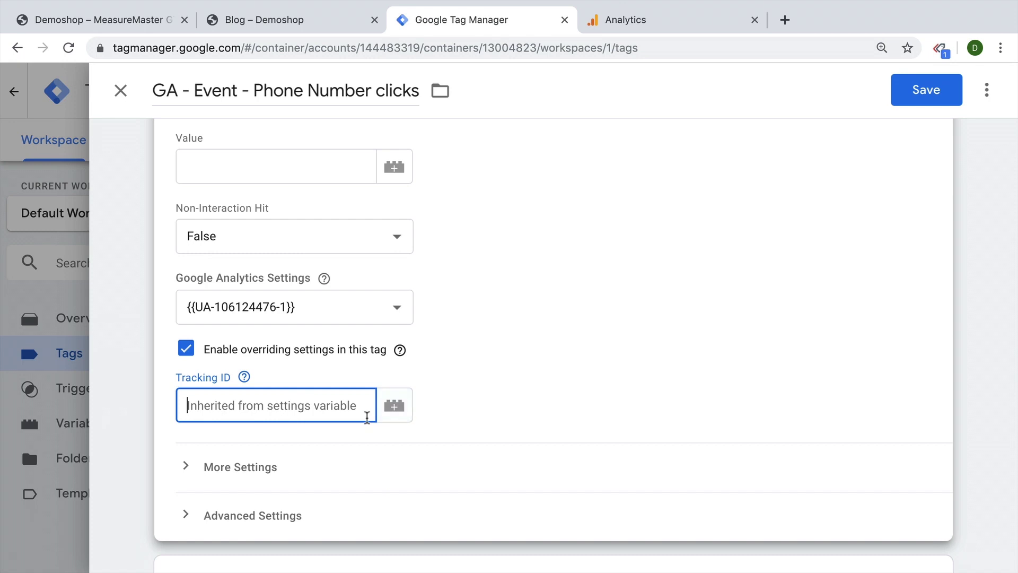
click(192, 352)
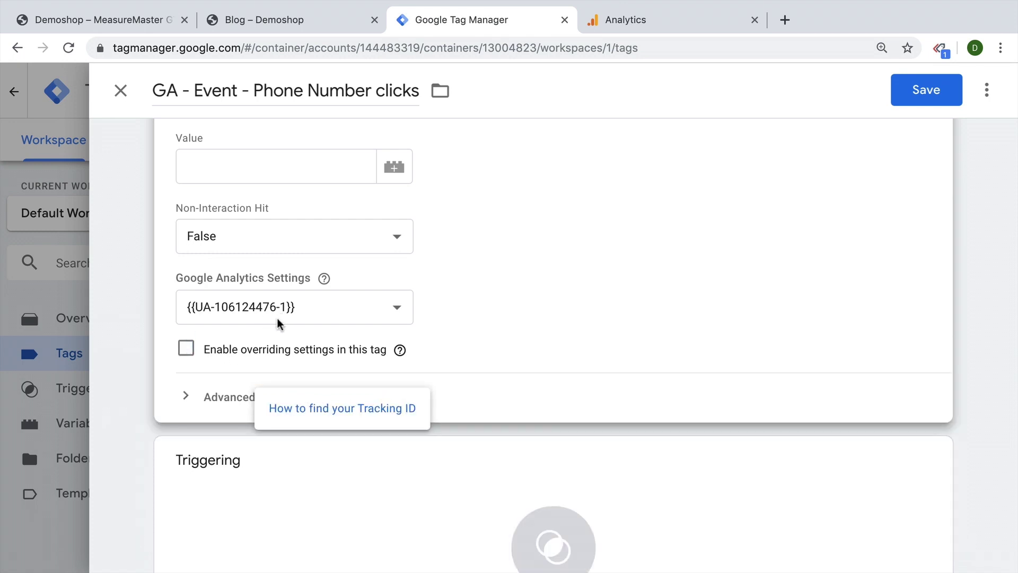
Step: Fire the tag on the 'click - Phone Number' trigger, save it, and refresh the preview
click(713, 496)
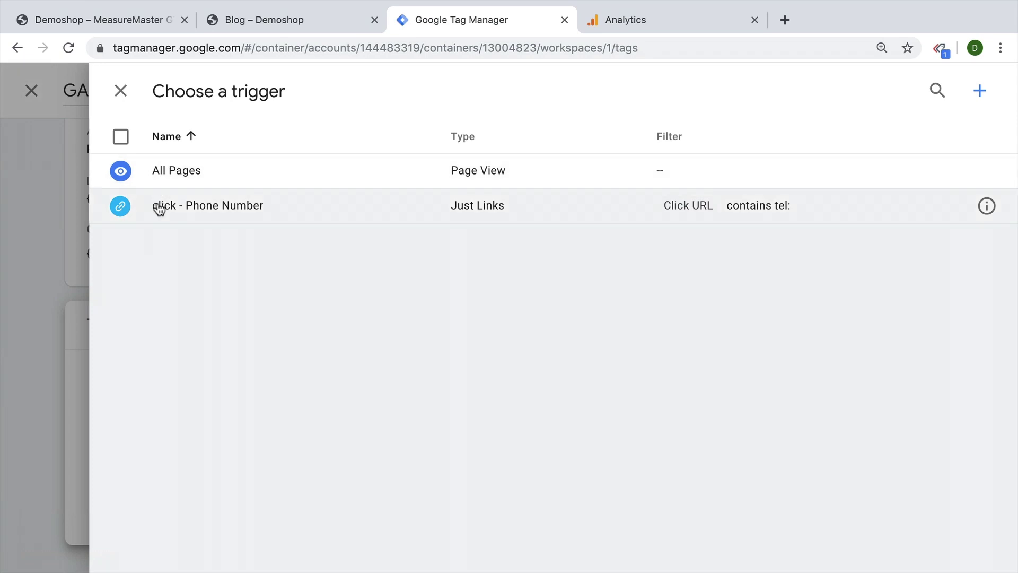
click(158, 203)
click(926, 90)
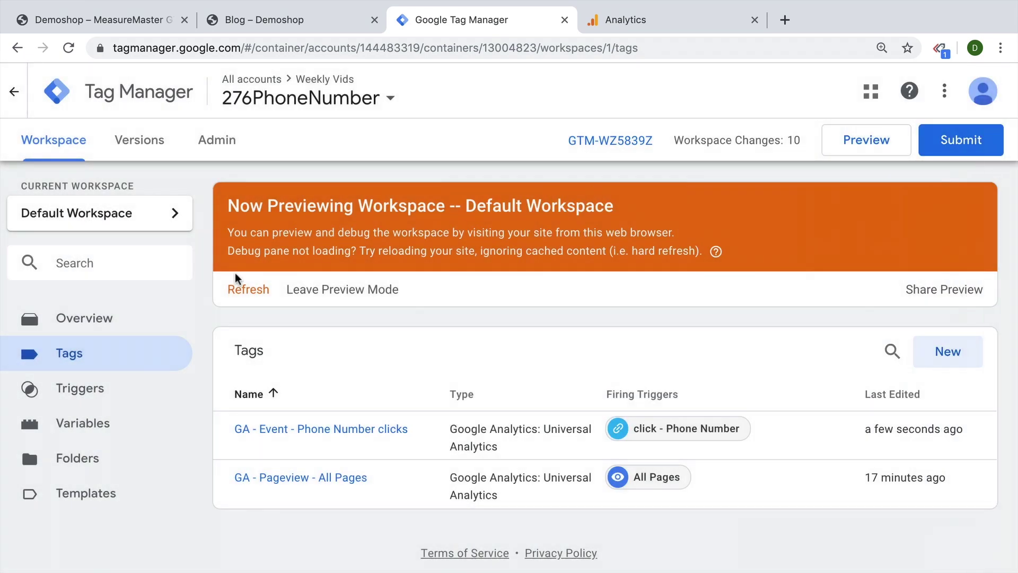
click(245, 292)
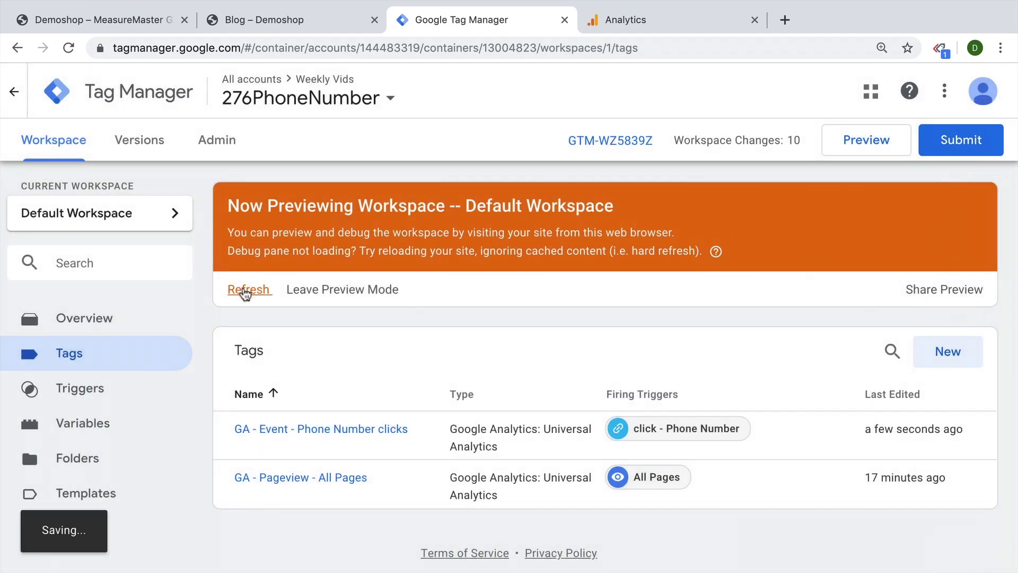
click(128, 20)
Step: Reload Demoshop, click its phone number, cancel FaceTime, and verify 'GA - Event - Phone Number clicks' succeeded
click(68, 48)
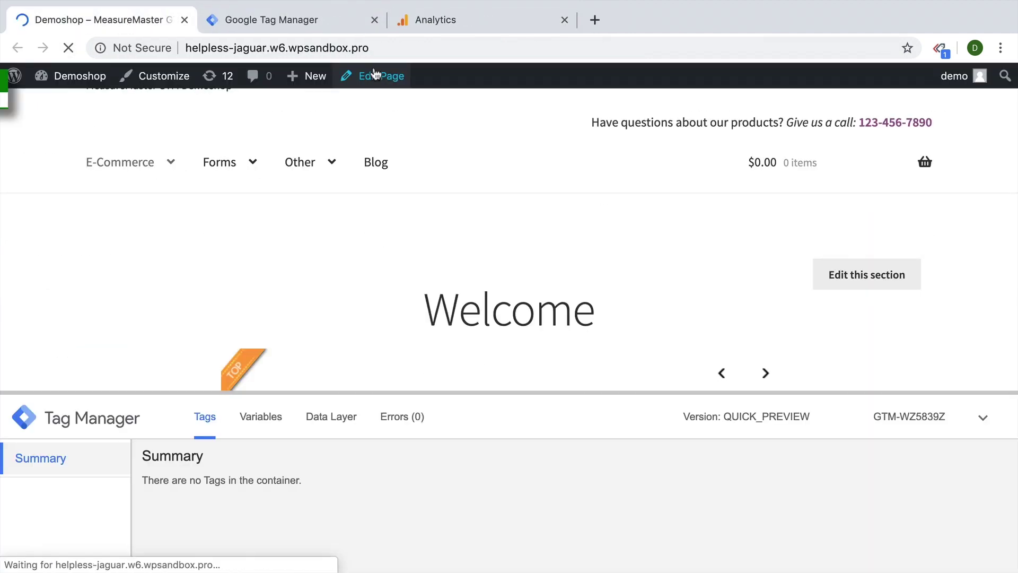
click(897, 123)
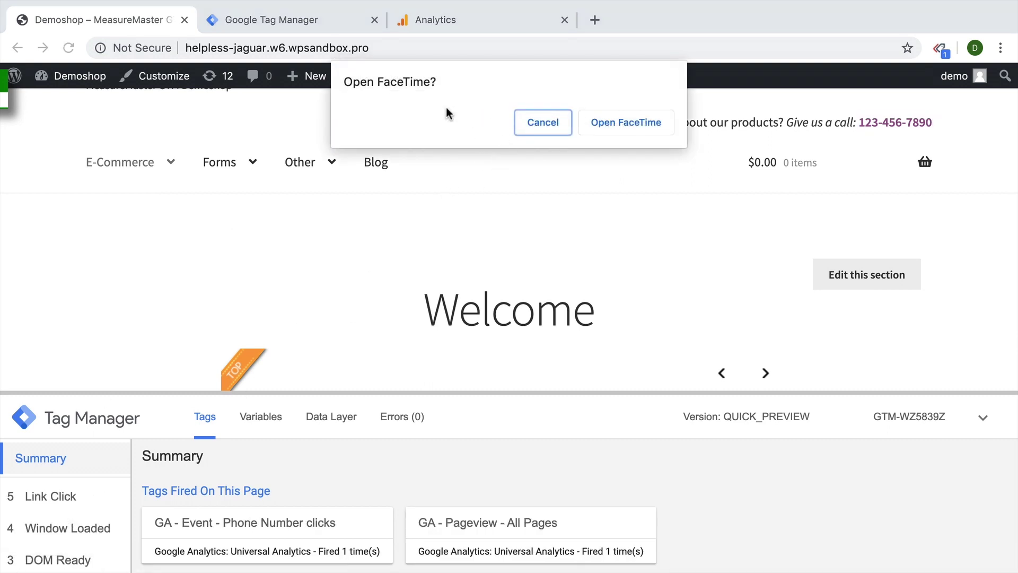
click(542, 123)
click(50, 497)
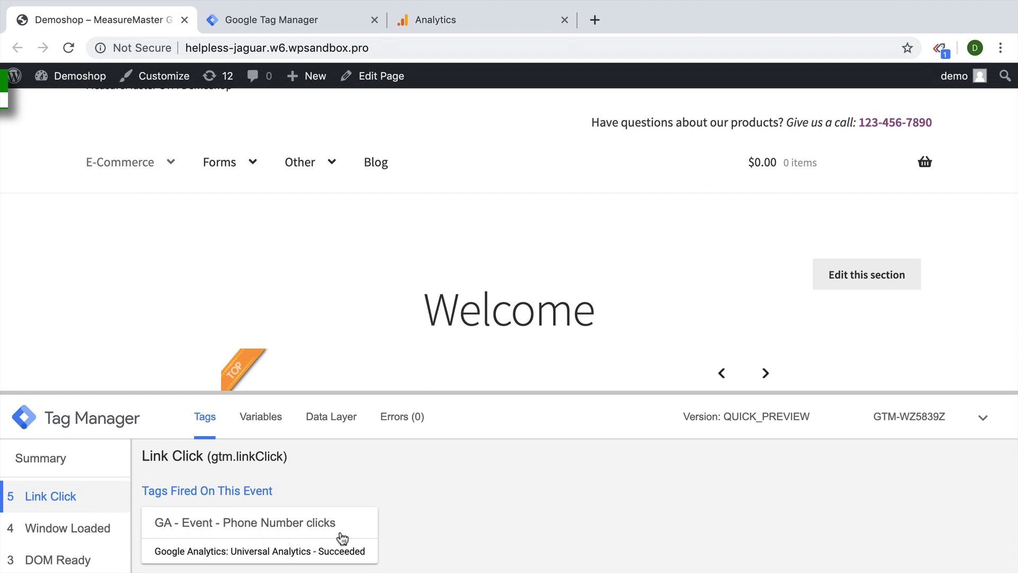
Step: In Analytics Real-time > Events, narrow to the Phone Number action and Click category, then return to Demoshop
click(524, 20)
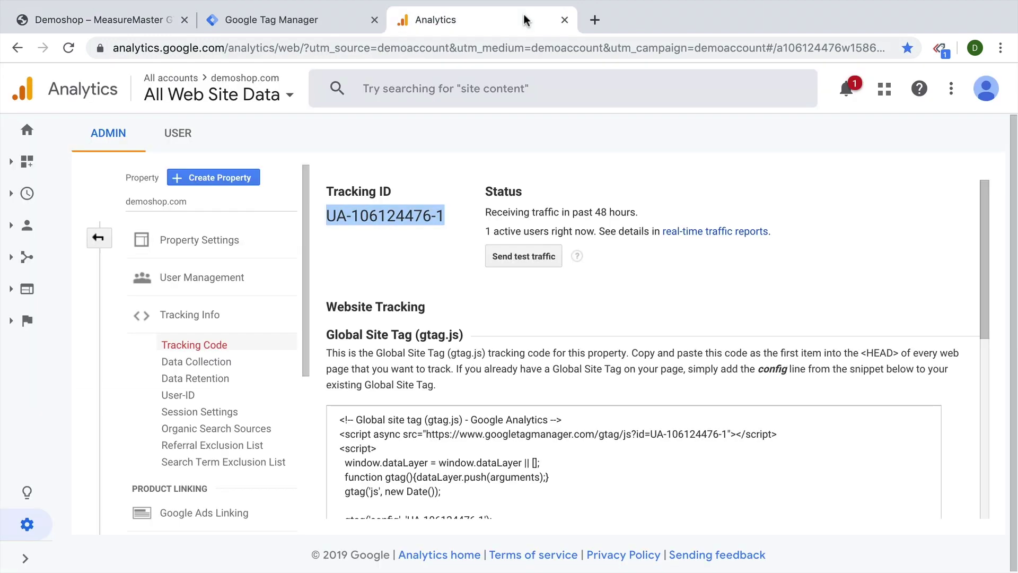
click(25, 192)
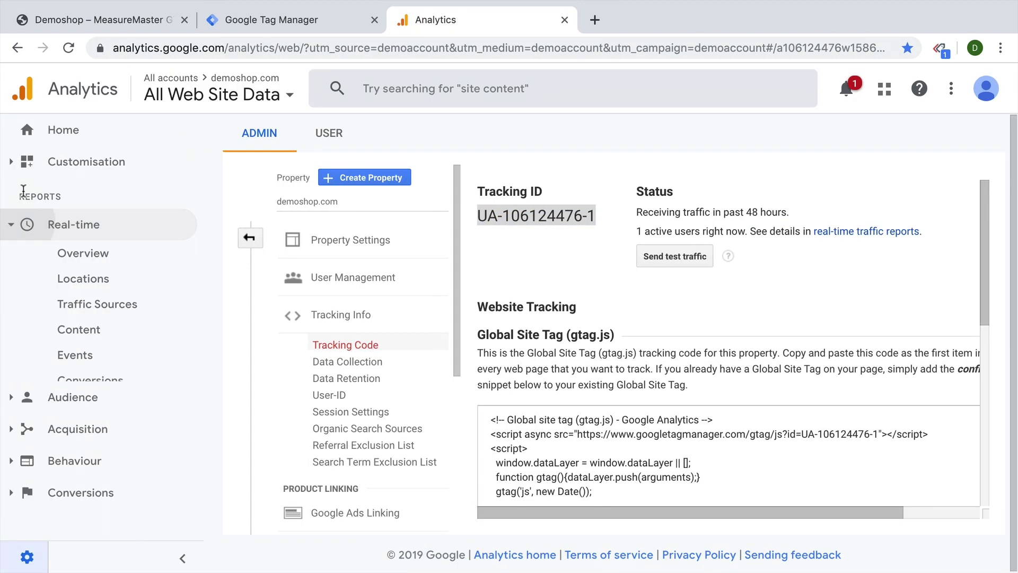
click(81, 255)
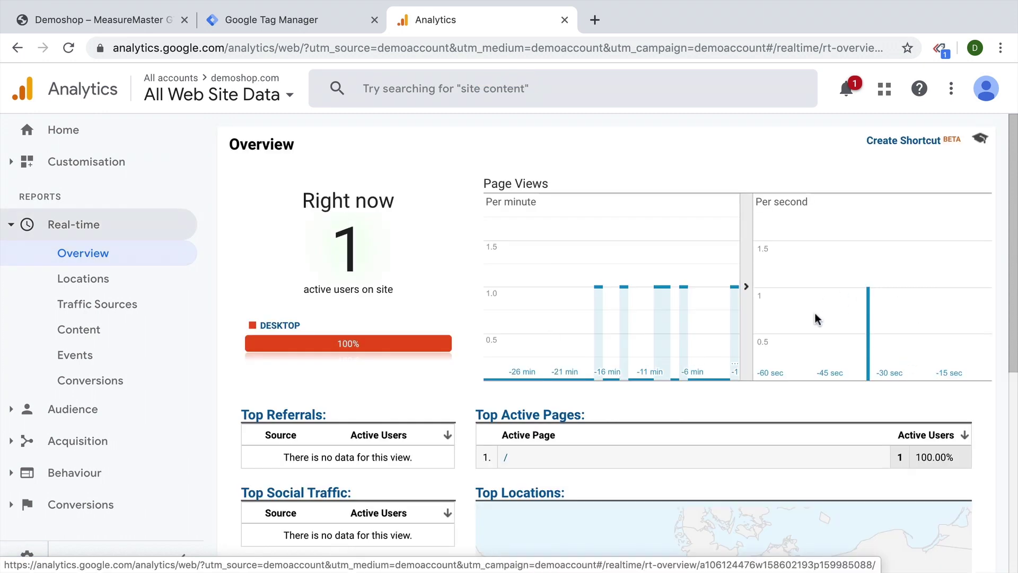
click(75, 356)
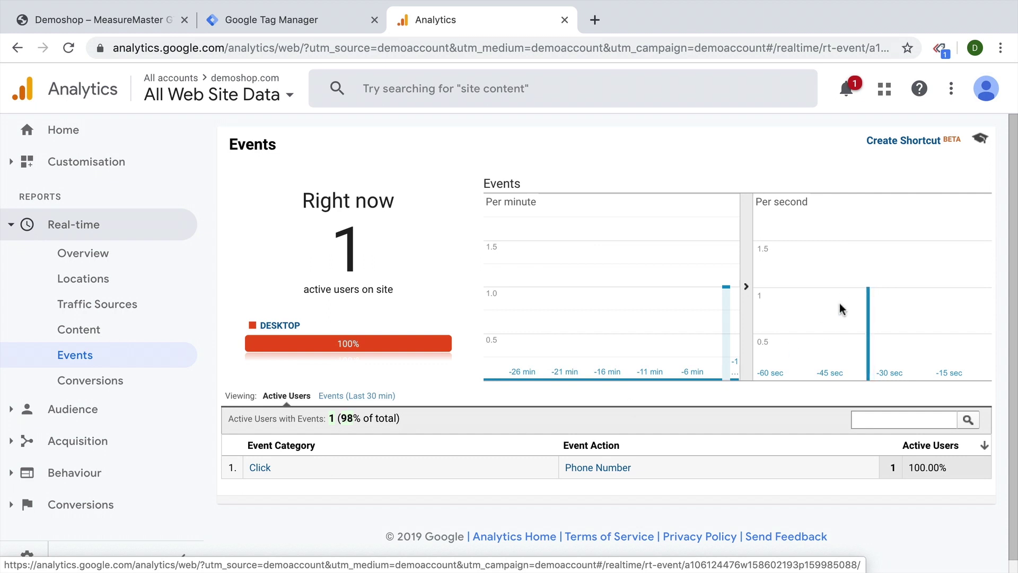
click(602, 468)
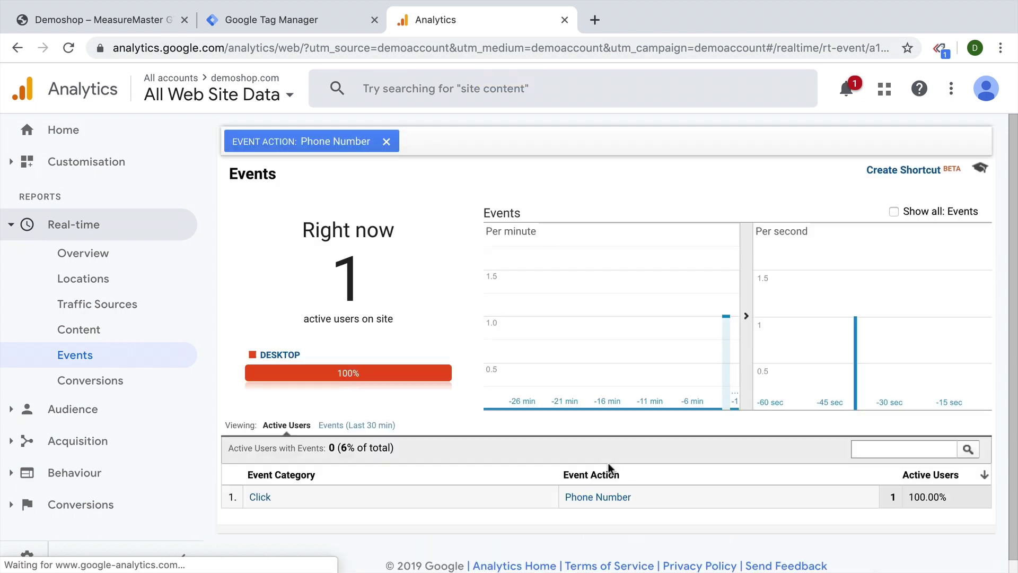
click(259, 497)
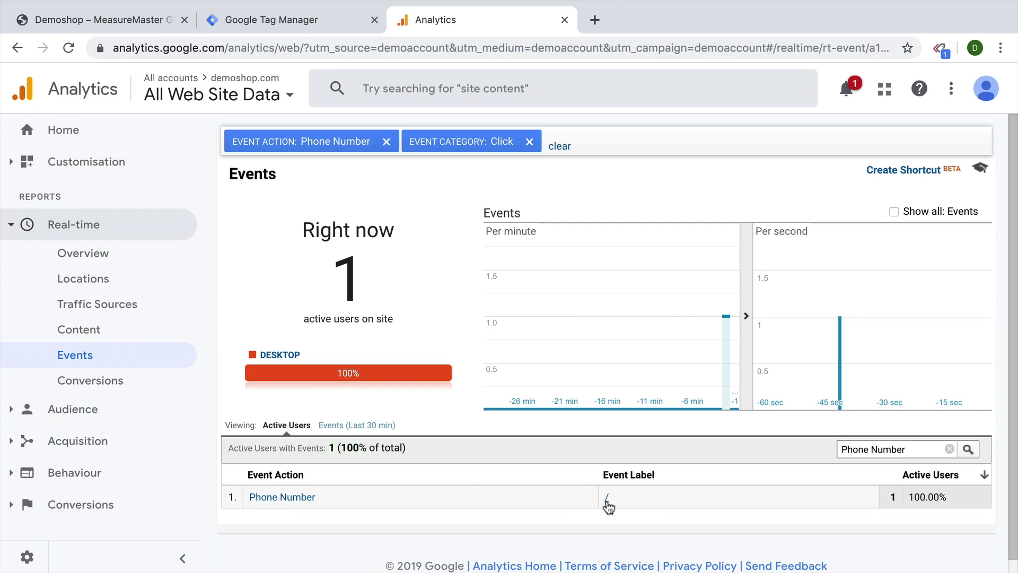
click(138, 10)
Step: Click the phone link on the T-Shirt with Logo page and confirm Analytics logged '/product/t-shirt-with-logo/'
scroll(547, 332, down, 10)
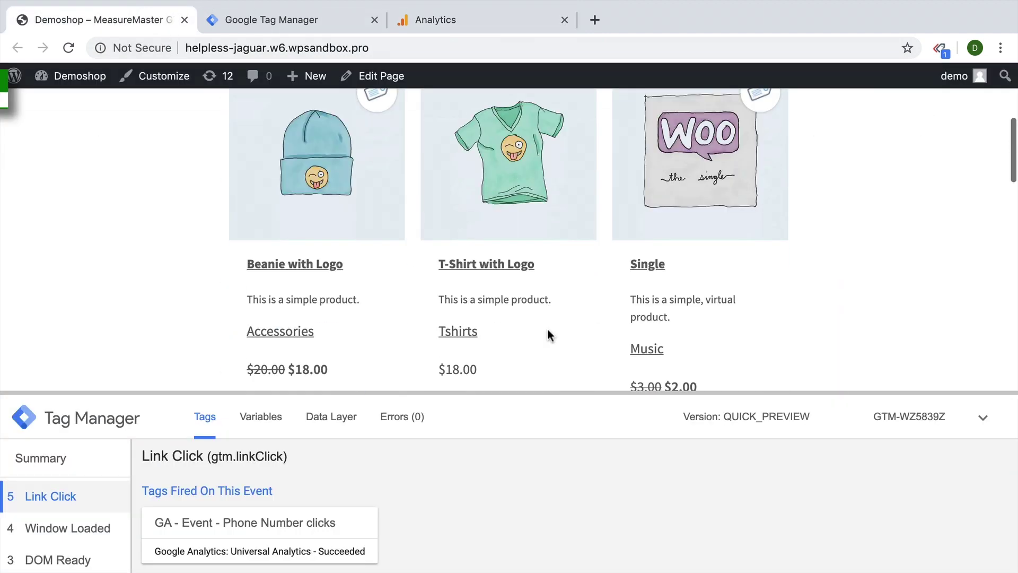
scroll(546, 327, up, 1)
click(516, 290)
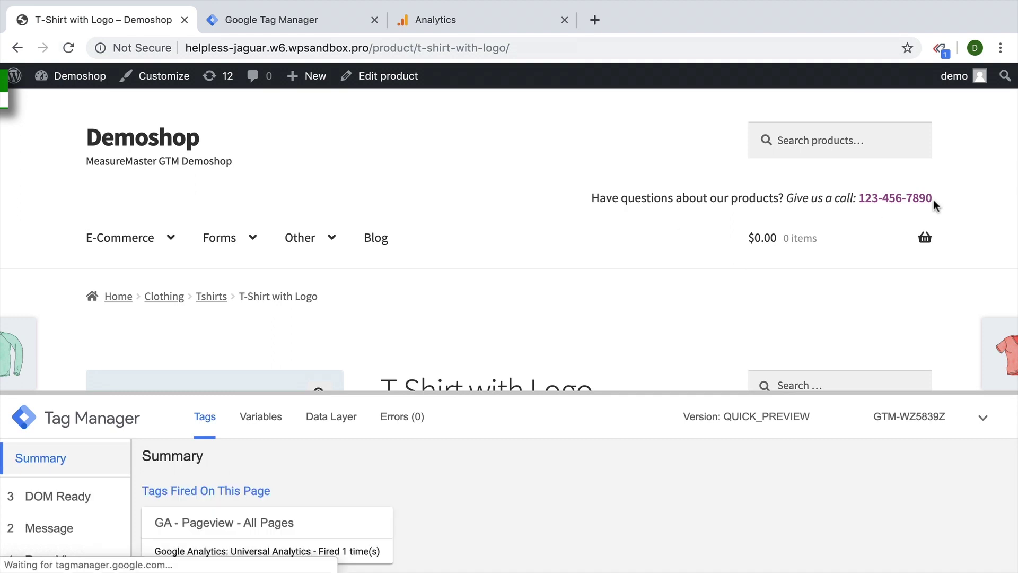
click(926, 204)
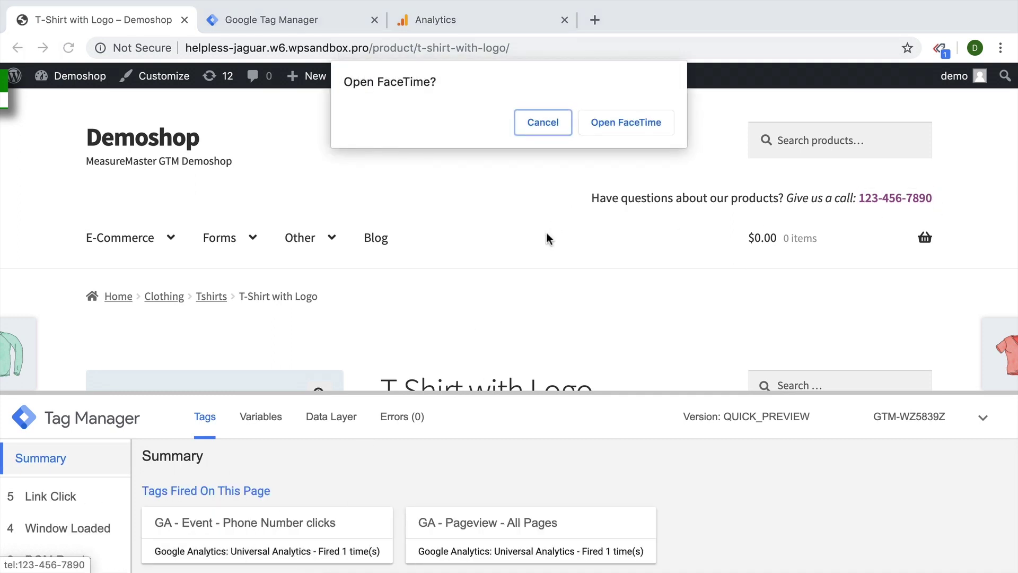
click(552, 123)
click(441, 27)
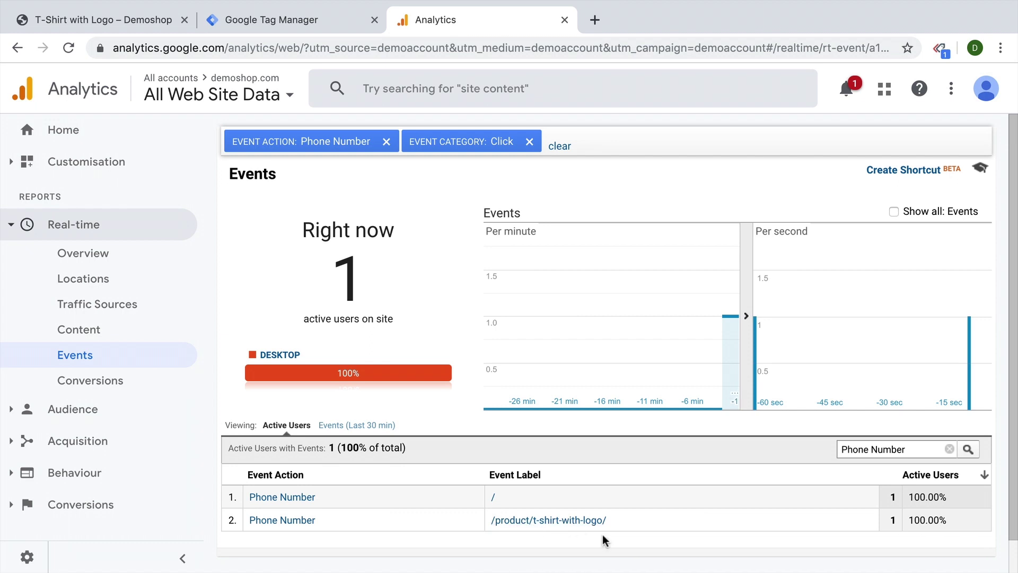
click(156, 17)
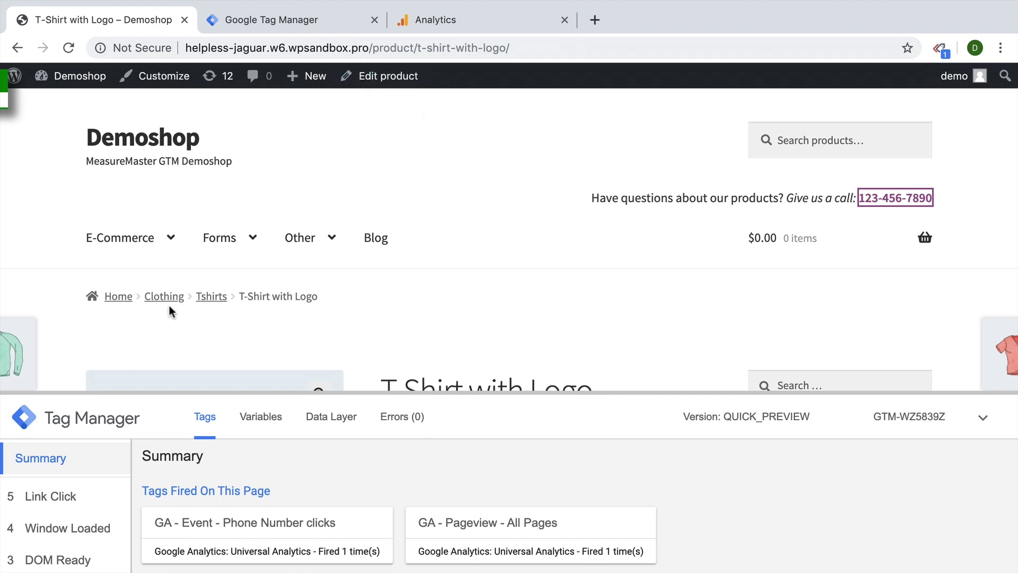
Step: Click the Blog menu link and inspect the resulting Link Click event, which fires no tags
super+click(387, 242)
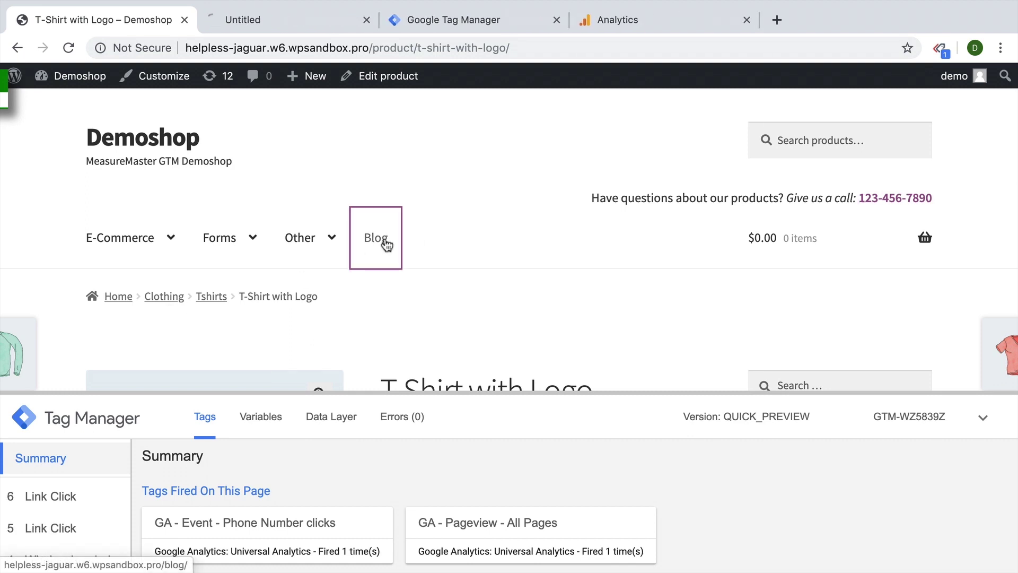
click(50, 504)
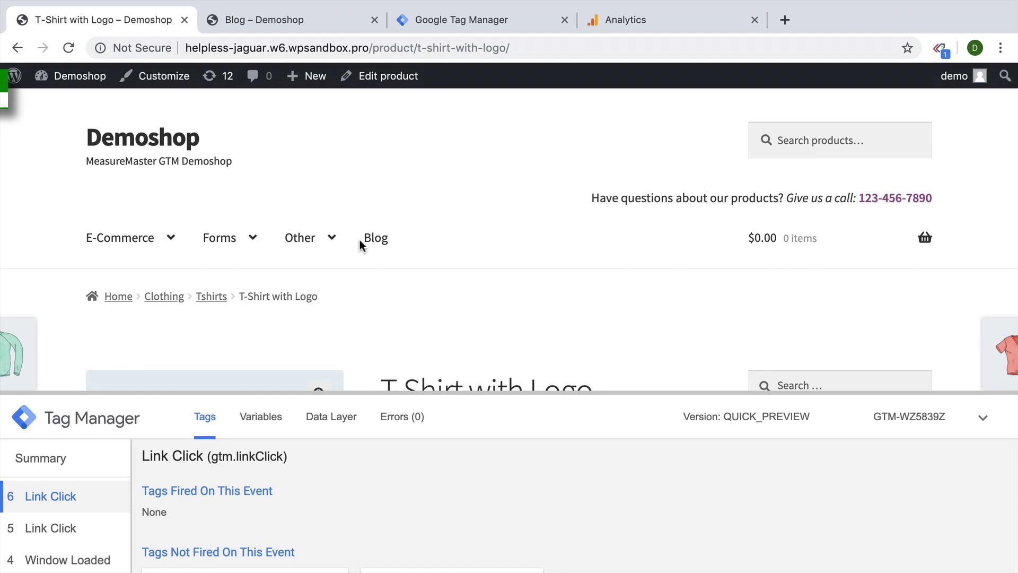
Step: Name the new tag 'GAds - Conversion - Phone Numbers' and make it Google Ads Conversion Tracking
click(437, 26)
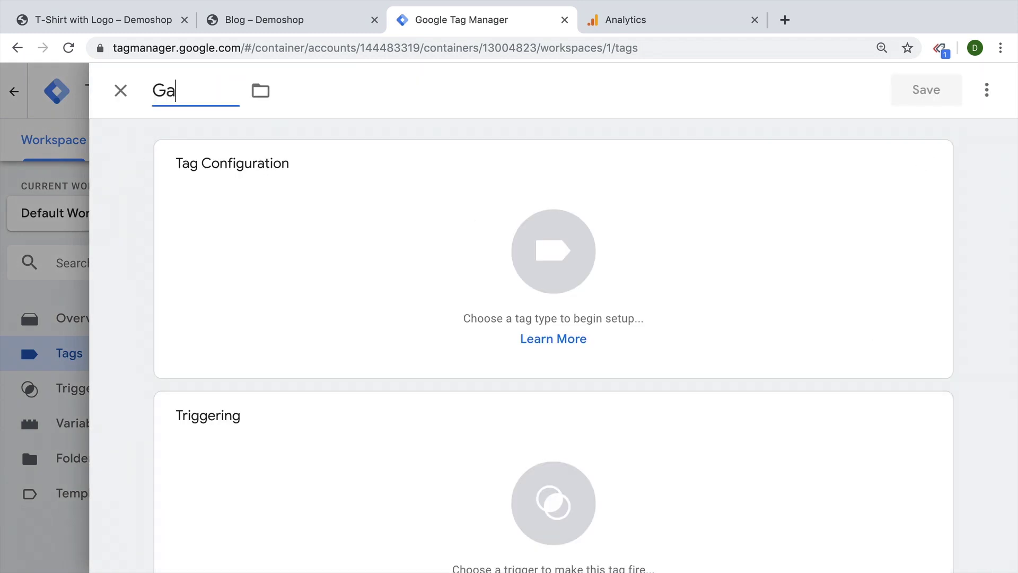
key(BackSpace)
text(Ads - Conversion - )
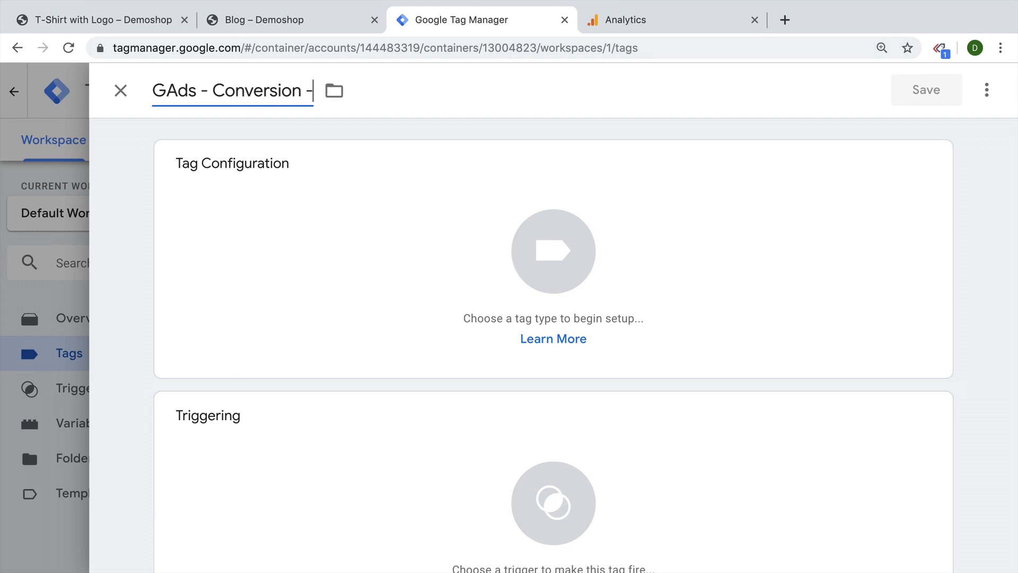
text(Phone Numbers)
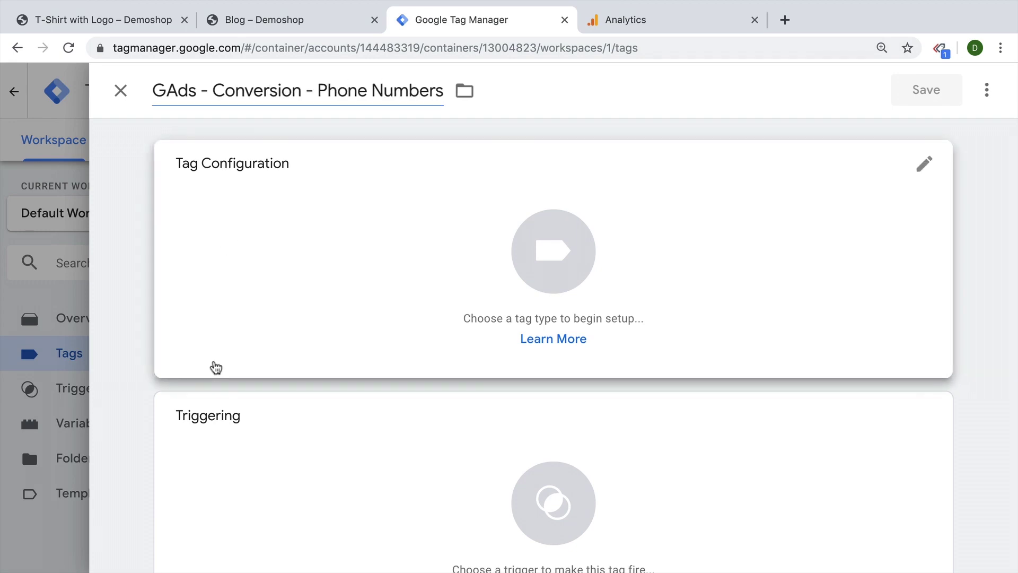
click(213, 364)
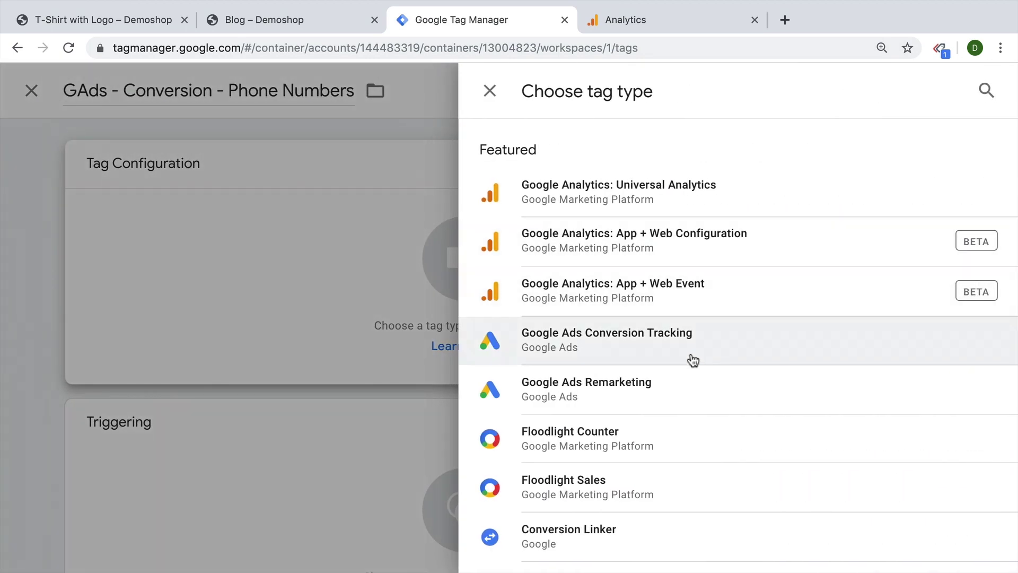
click(693, 361)
click(251, 338)
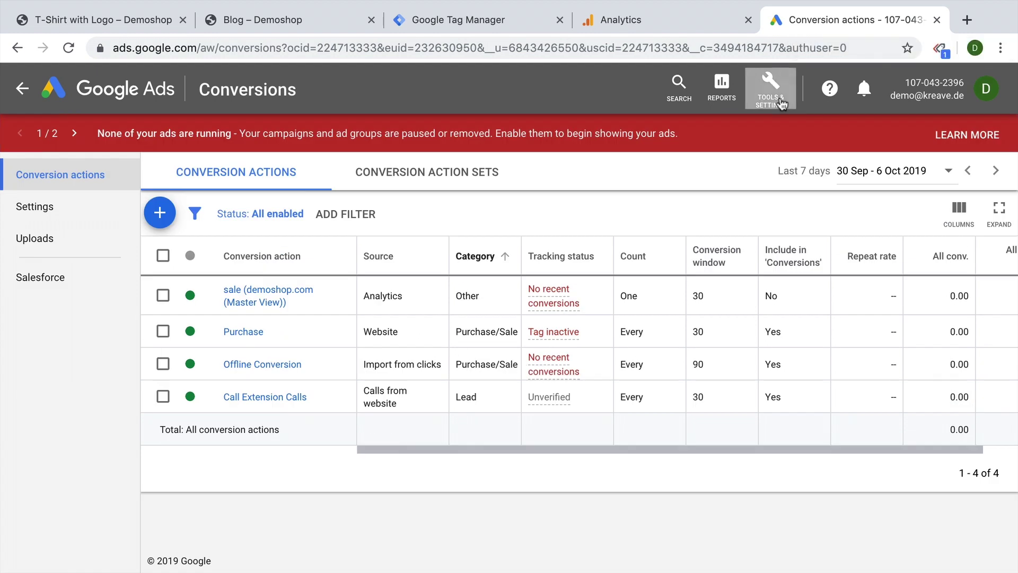
Step: Start a new website conversion action in Google Ads categorised as a Lead
click(779, 101)
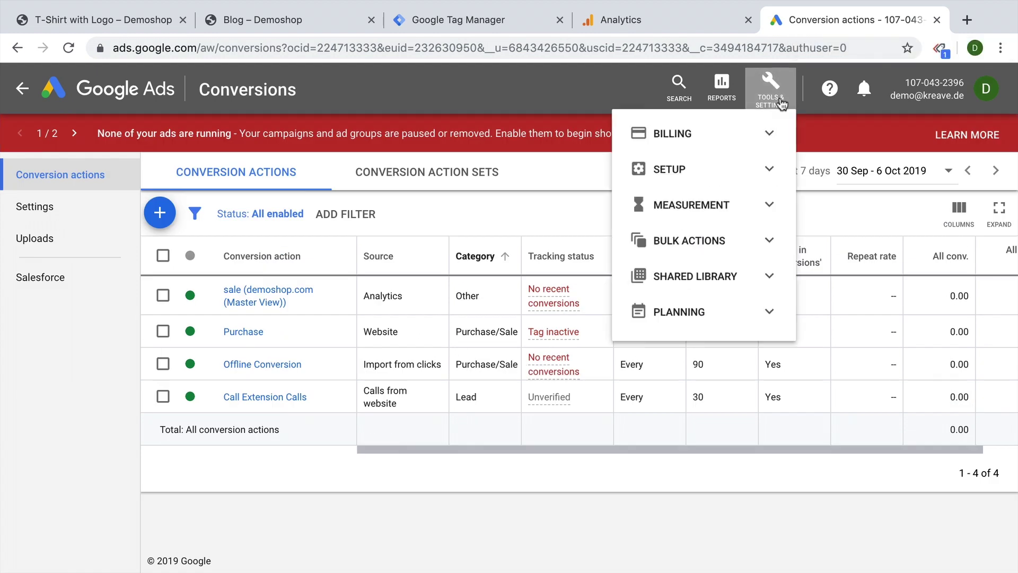
click(696, 212)
click(690, 242)
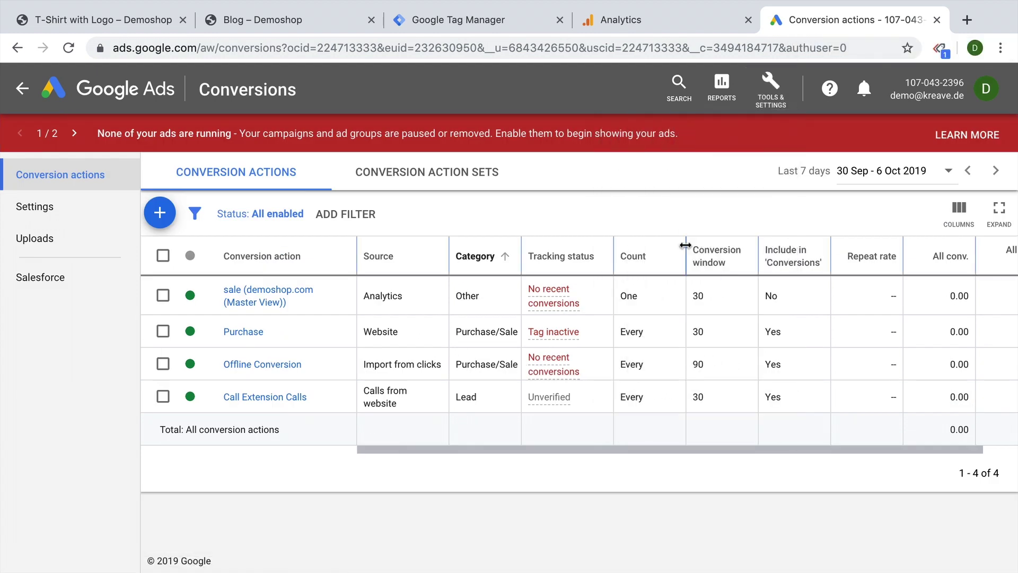
click(161, 214)
click(311, 315)
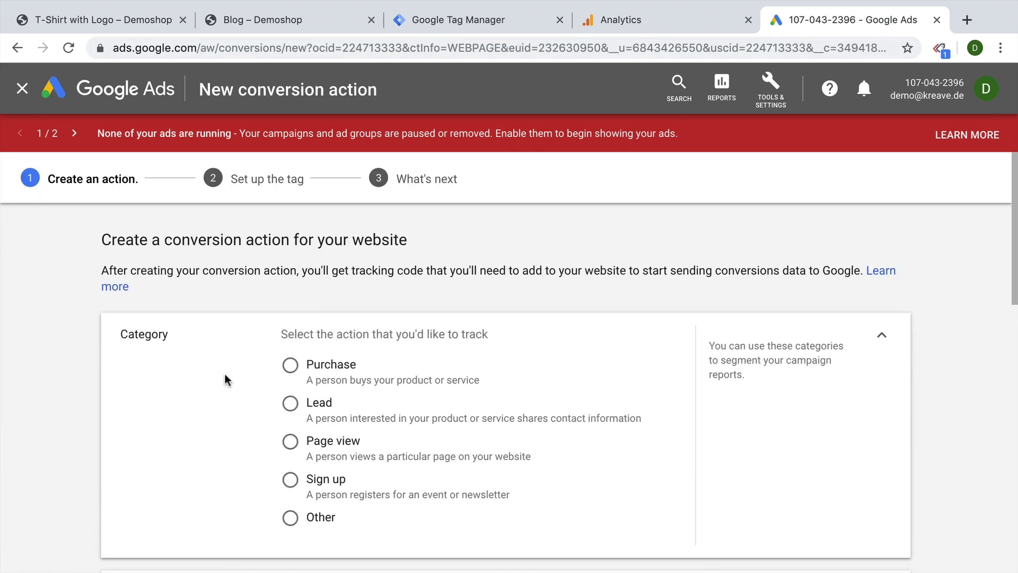
click(290, 403)
Step: Name the conversion 'Phone Numbe…', give every conversion the same EUR 1 value, and create it
scroll(192, 408, down, 6)
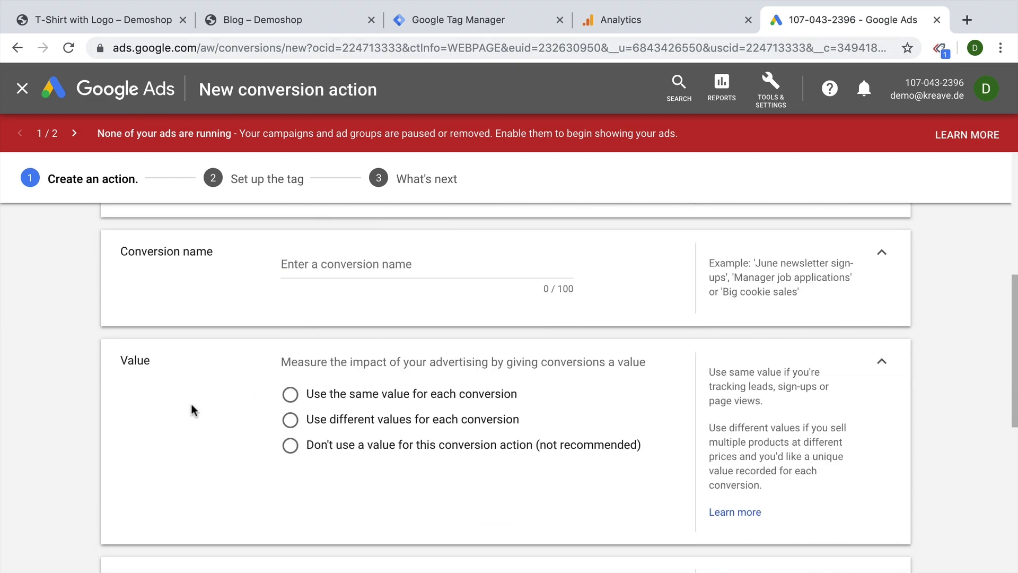
scroll(218, 346, up, 3)
click(321, 314)
text(P)
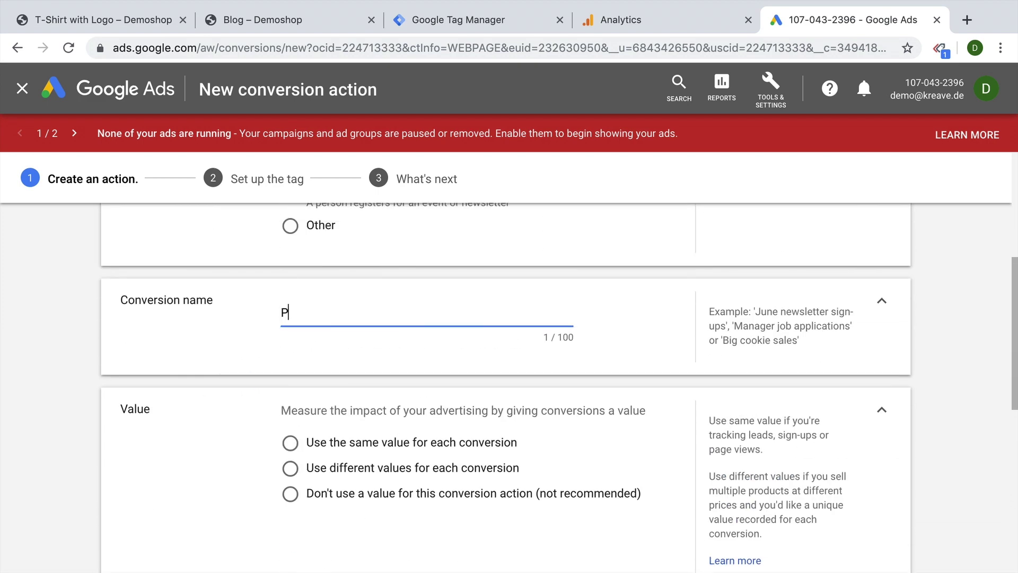
text(hone Number Click)
scroll(204, 416, down, 3)
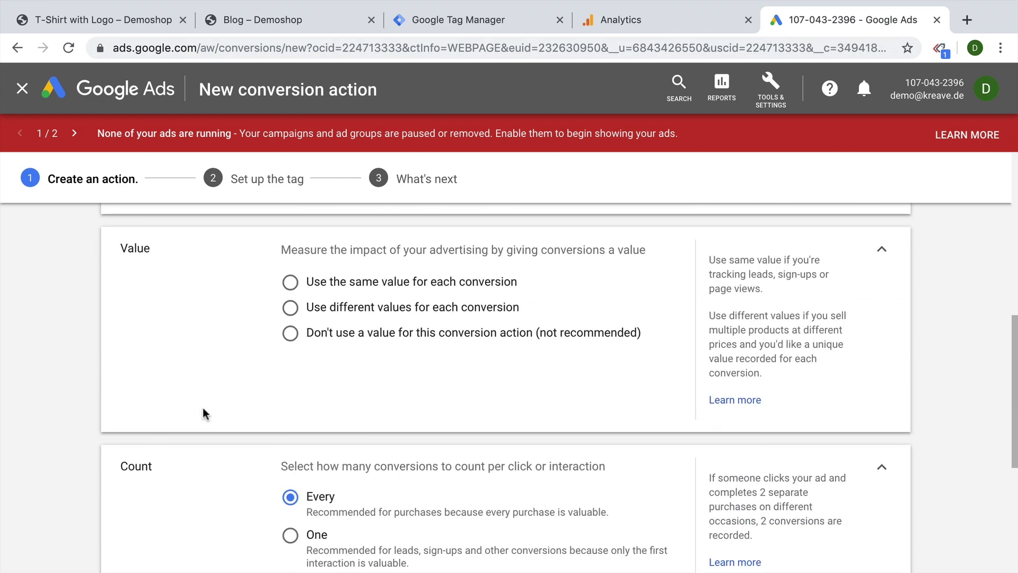
click(290, 281)
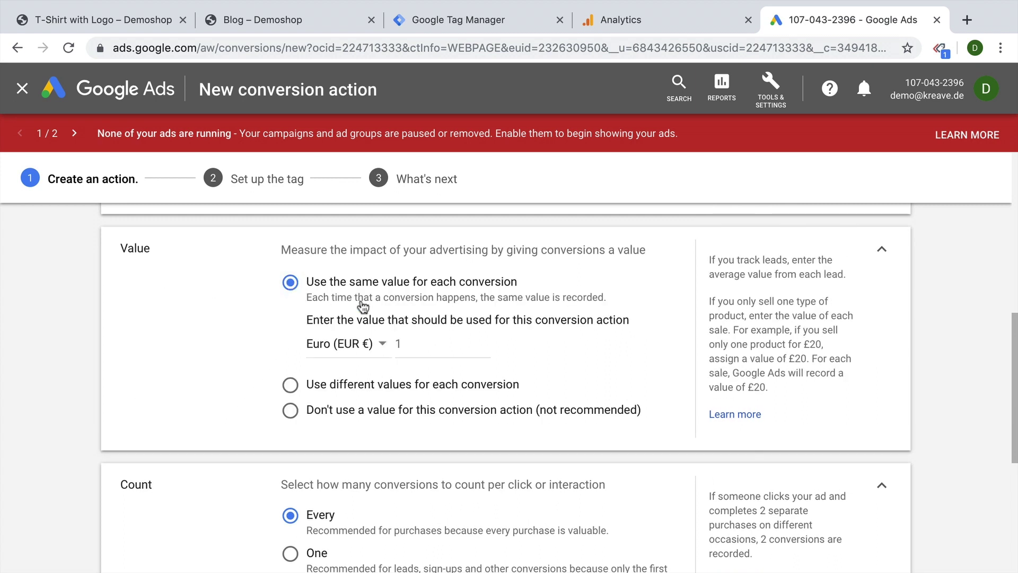
click(422, 349)
scroll(100, 380, down, 2)
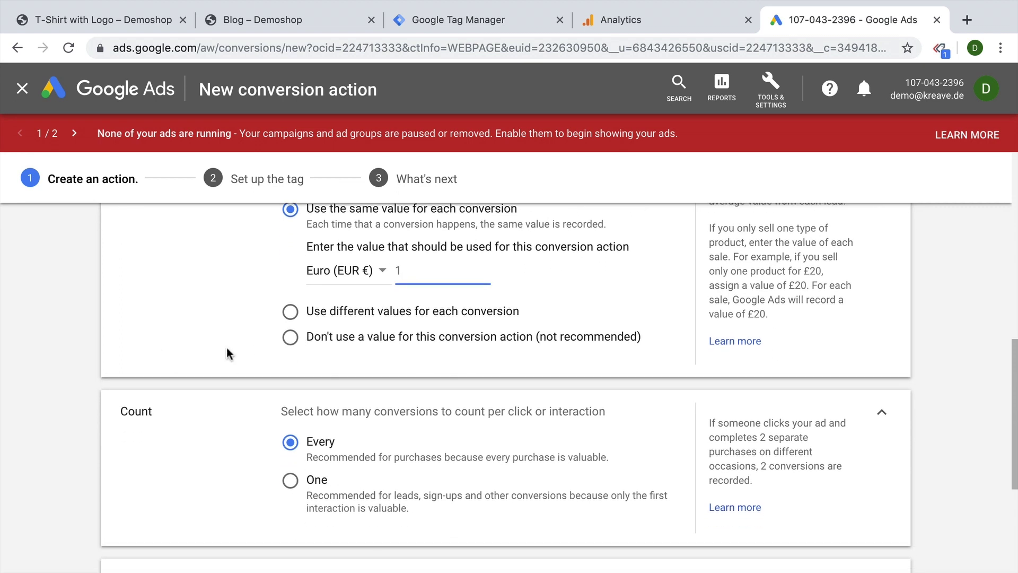
scroll(205, 357, down, 4)
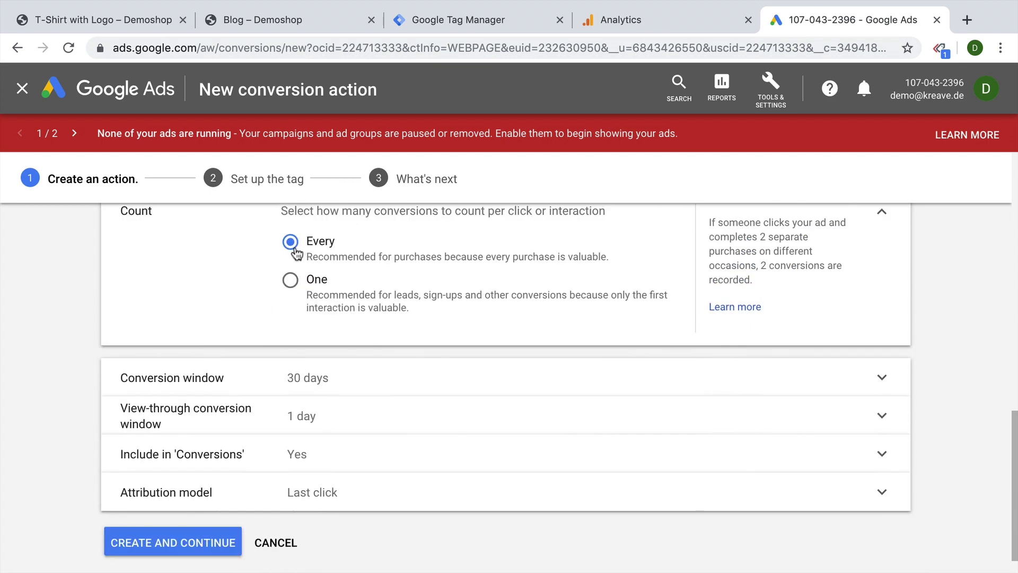
scroll(268, 528, down, 1)
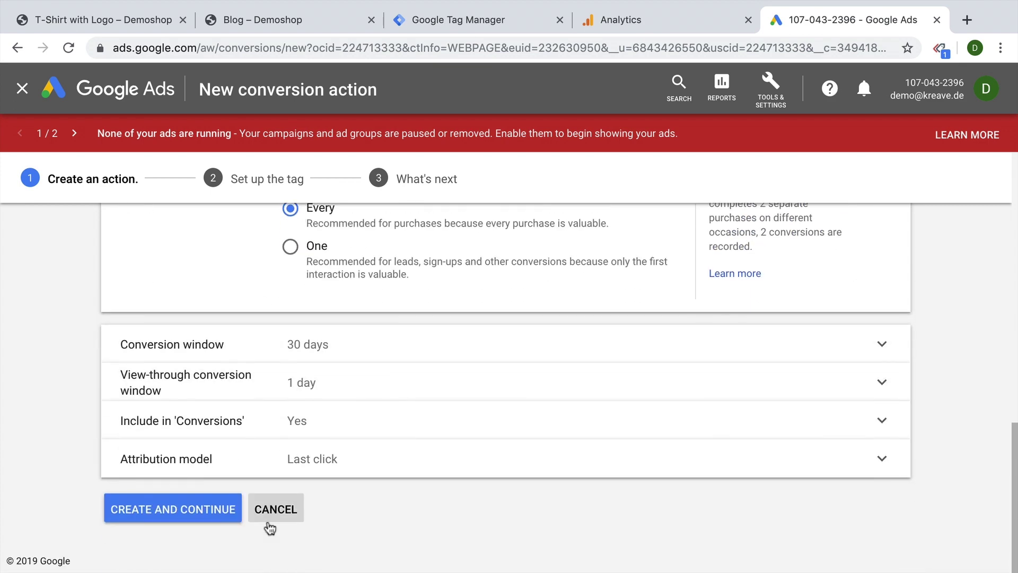
click(182, 507)
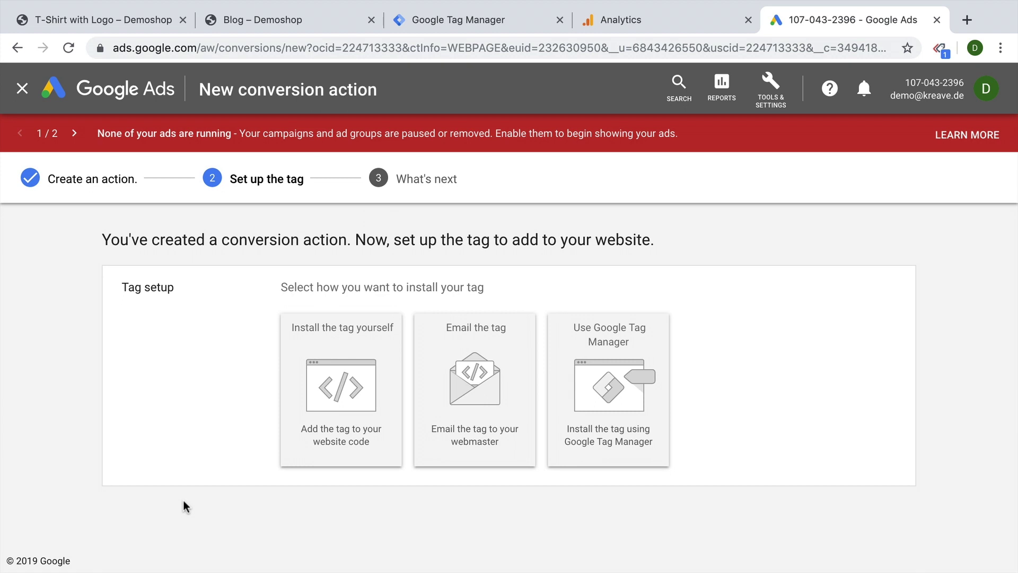
Step: Copy Conversion ID 849535282 from Google Ads into the GTM tag's Conversion ID field
click(608, 420)
scroll(364, 365, down, 2)
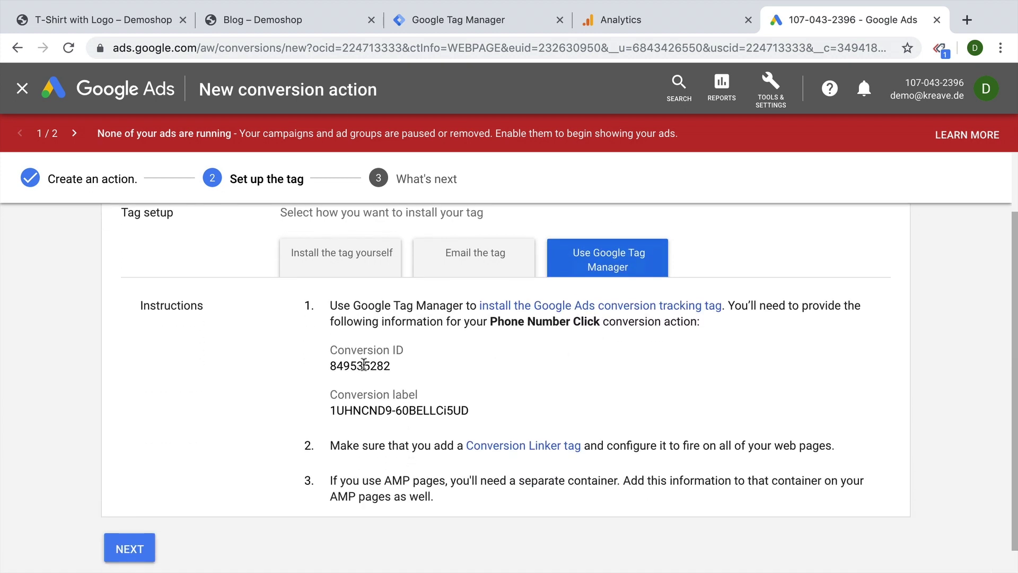
double_click(363, 365)
key(super+c)
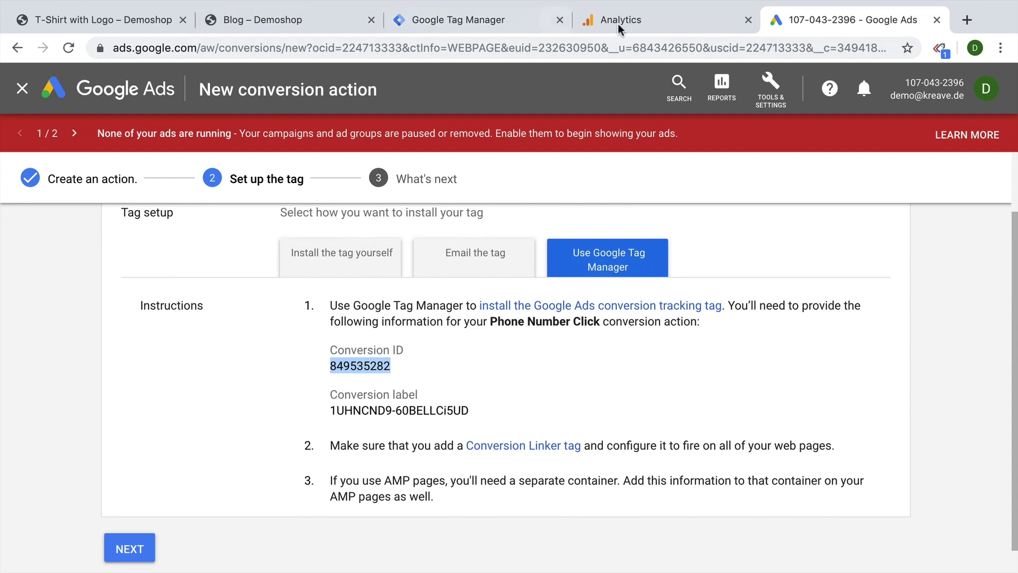
click(636, 20)
click(531, 20)
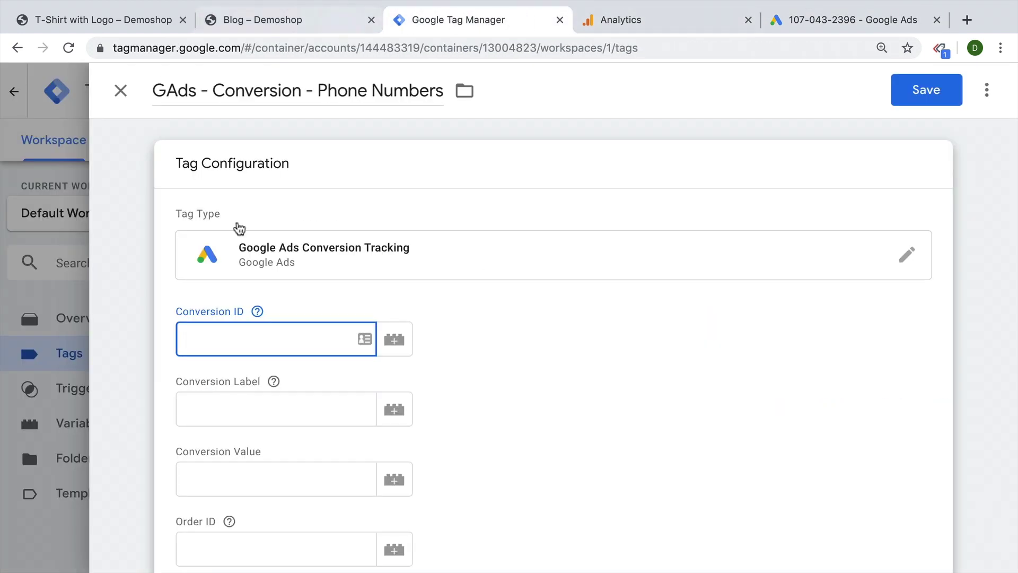
click(274, 382)
click(318, 340)
key(super+v)
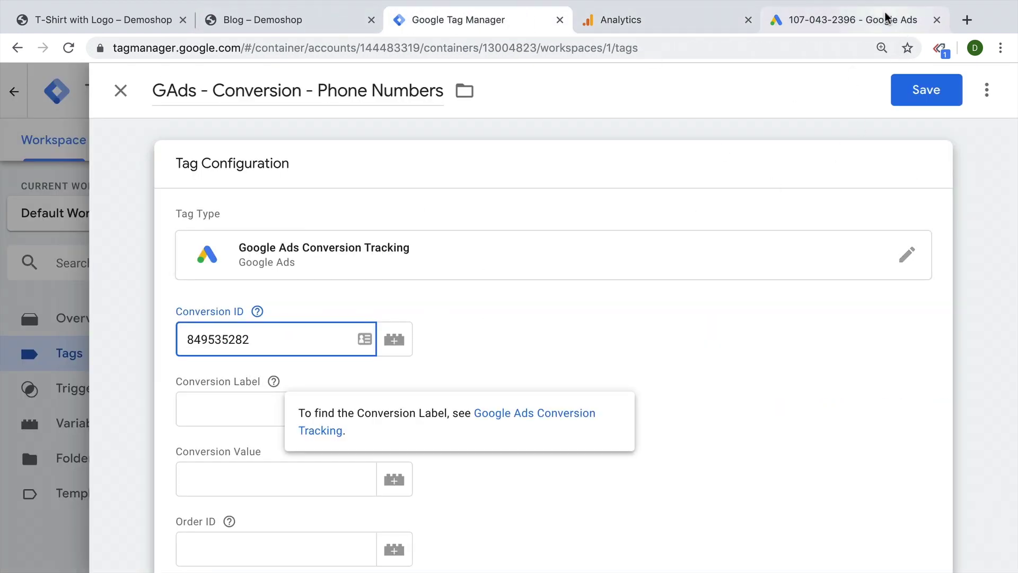
Step: Copy conversion label 1UHNCND9-60BELLCi5UD into the tag's Conversion Label field
click(886, 20)
double_click(382, 411)
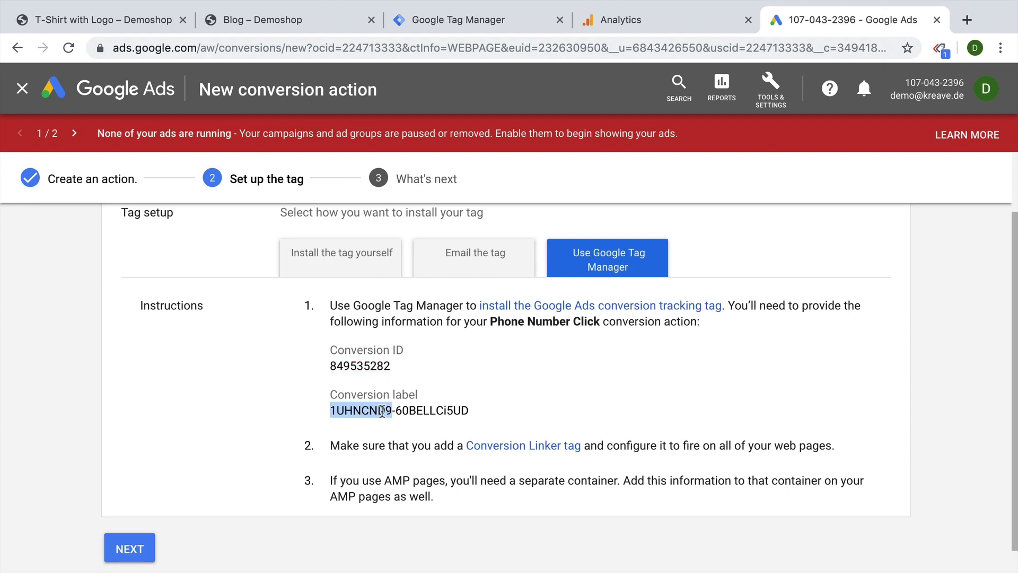
triple_click(381, 411)
key(super+c)
click(501, 21)
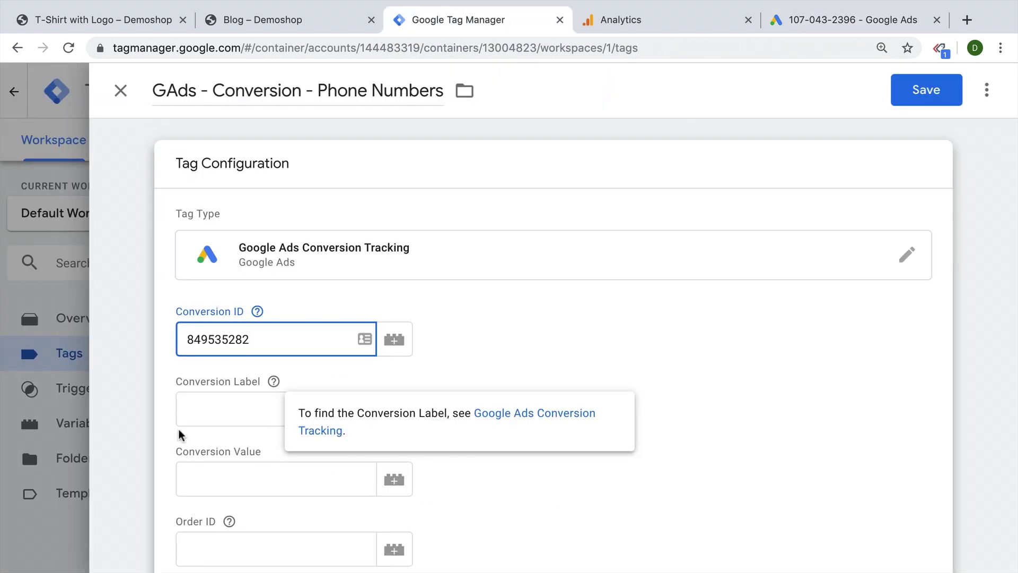
click(209, 408)
key(super+v)
Step: Leave value and Order ID empty, fire the tag on 'click - Phone Number', and save
scroll(732, 382, down, 5)
click(257, 202)
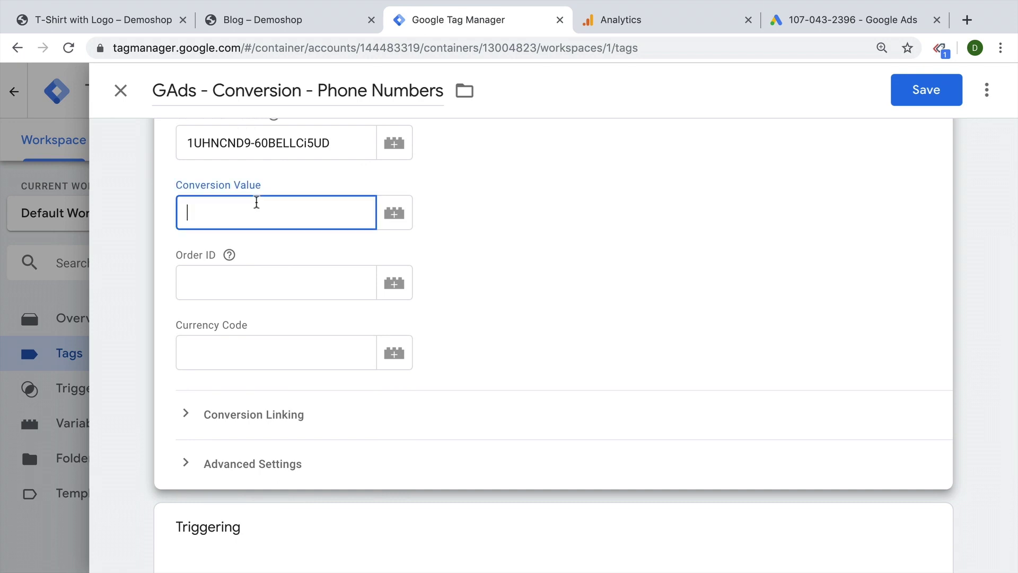
click(238, 281)
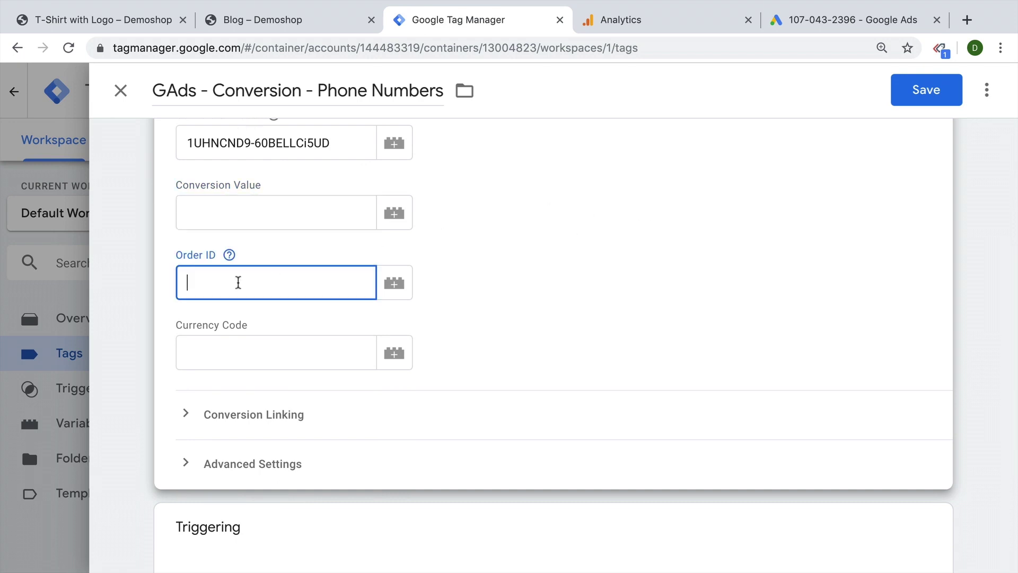
click(602, 354)
scroll(484, 403, down, 3)
click(484, 403)
click(425, 448)
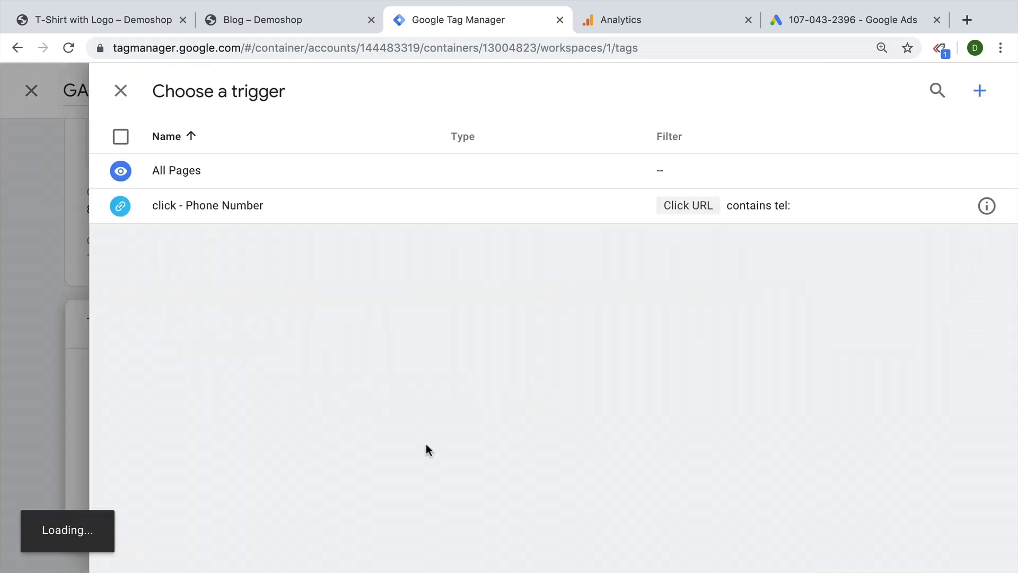
click(243, 218)
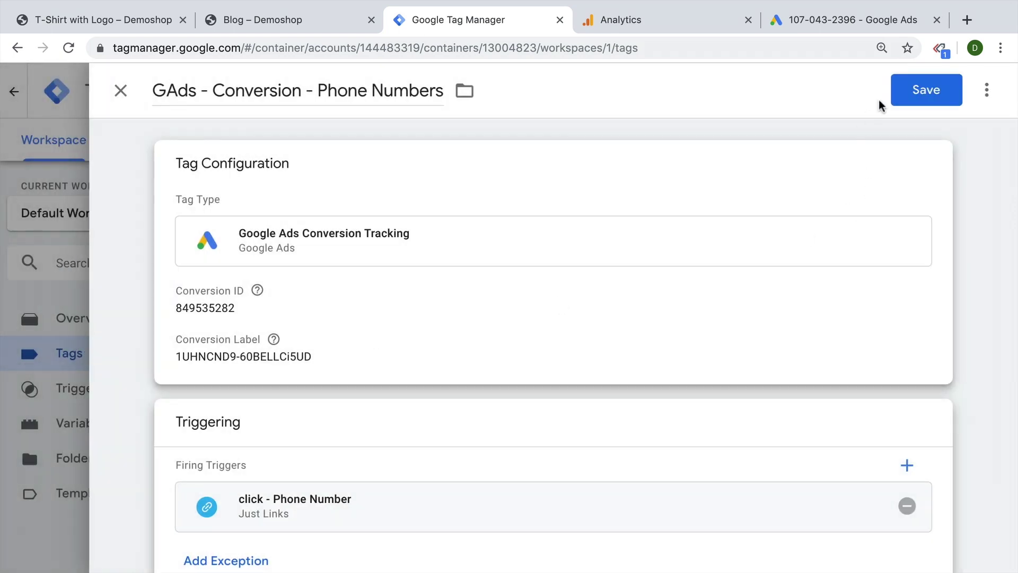
click(926, 89)
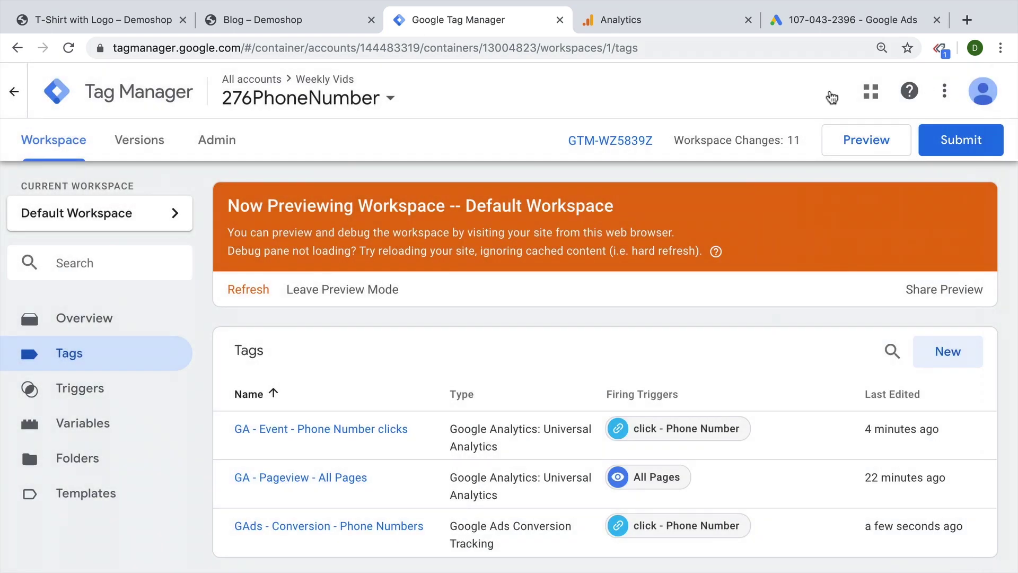
Step: Refresh the preview, test the Demoshop phone link, and confirm both GA and Google Ads tags succeeded
click(240, 293)
click(110, 20)
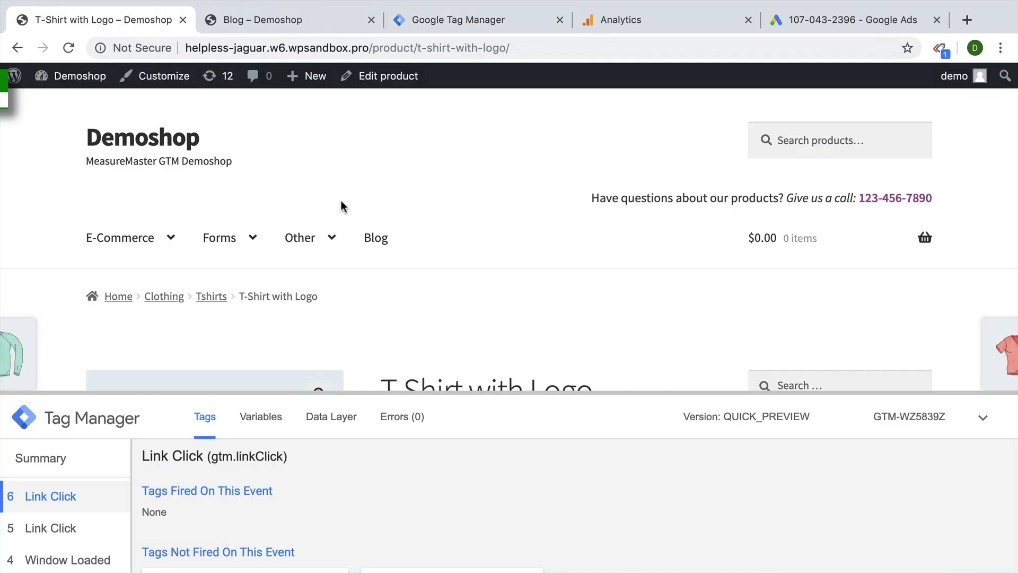
key(super+r)
click(891, 198)
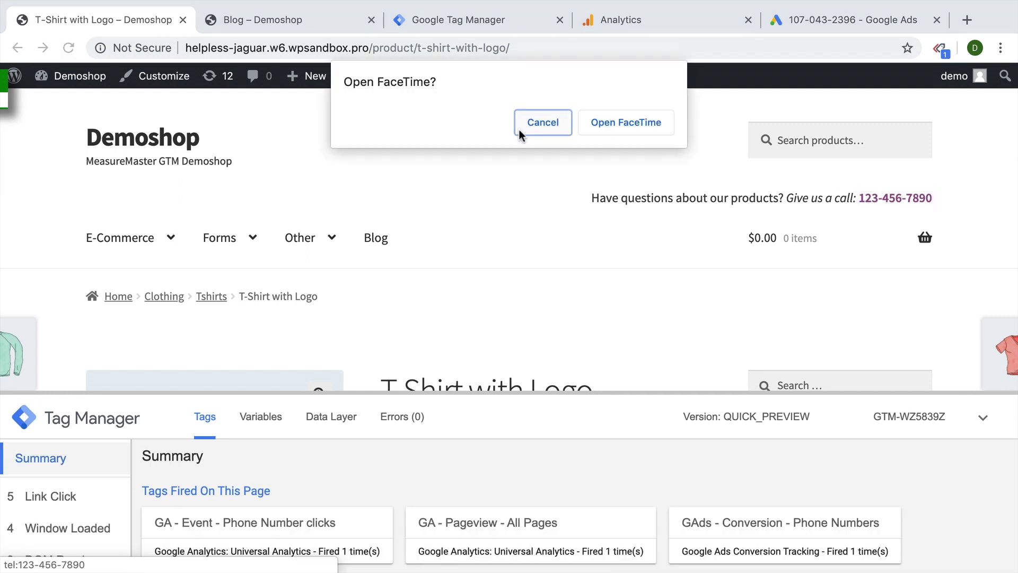
click(530, 125)
click(39, 495)
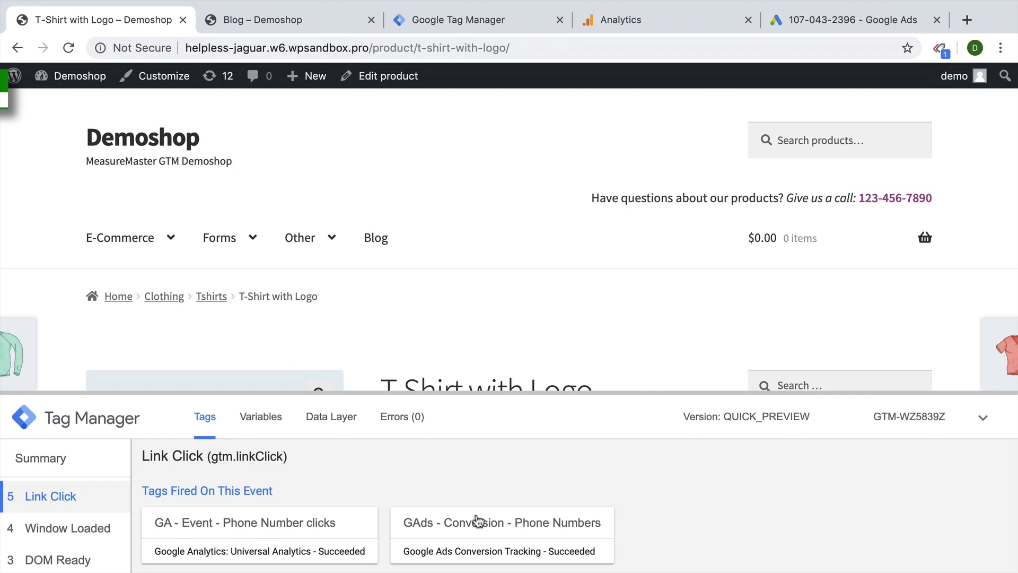
click(825, 27)
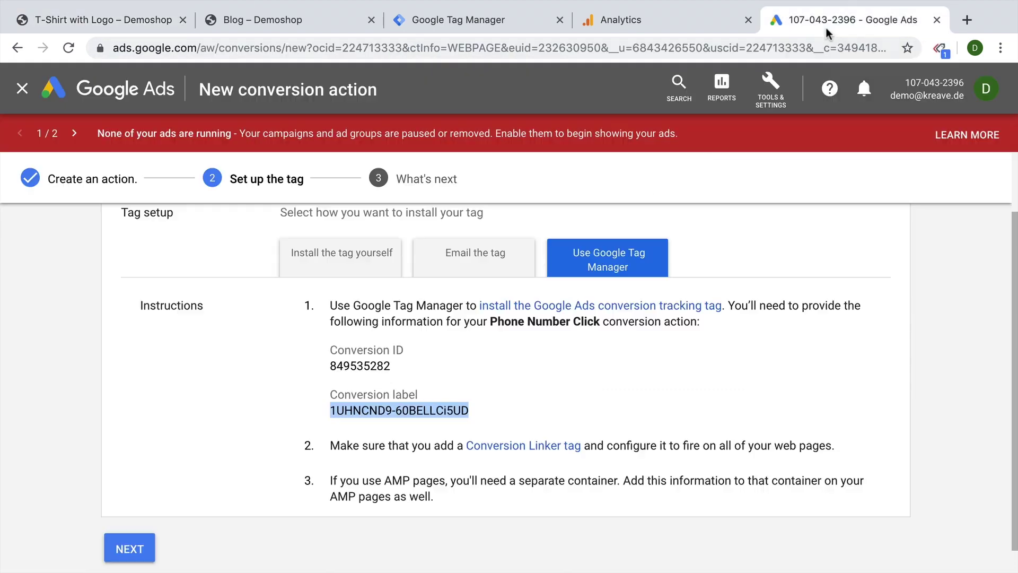
click(967, 21)
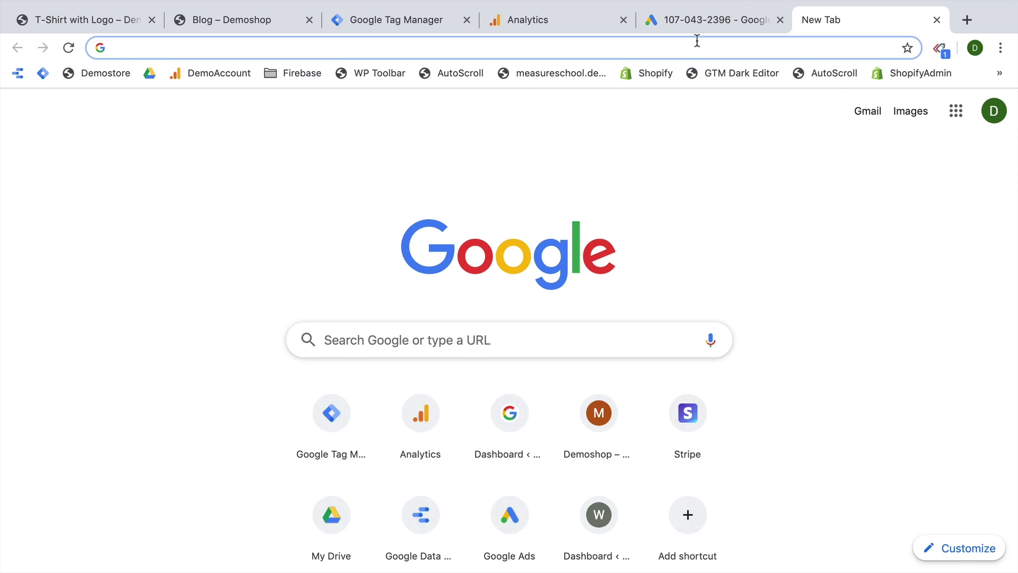
Step: Go to Ads Manager's Pixels list and open the Demo Account pixel
text(ad)
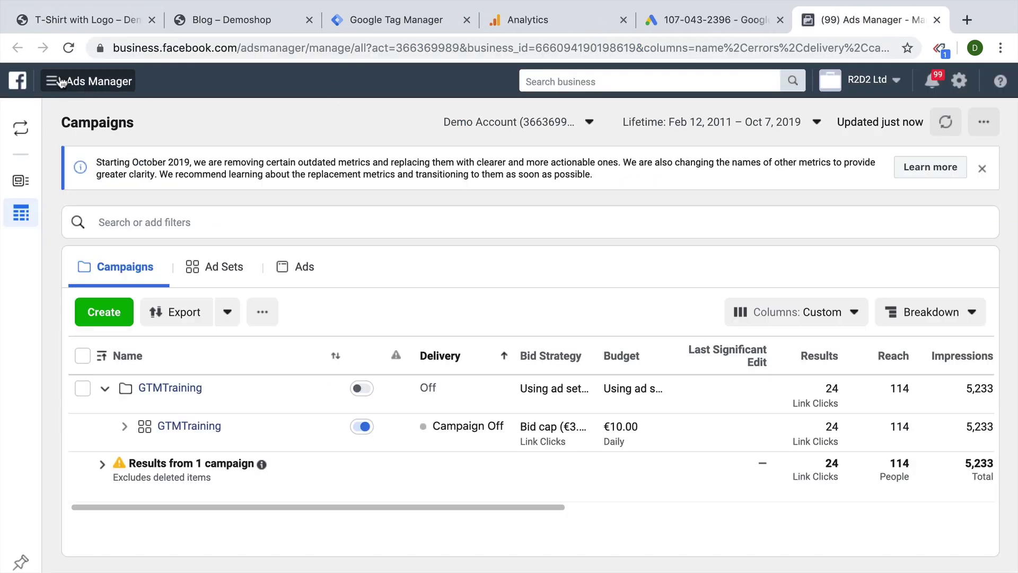
click(60, 81)
click(52, 220)
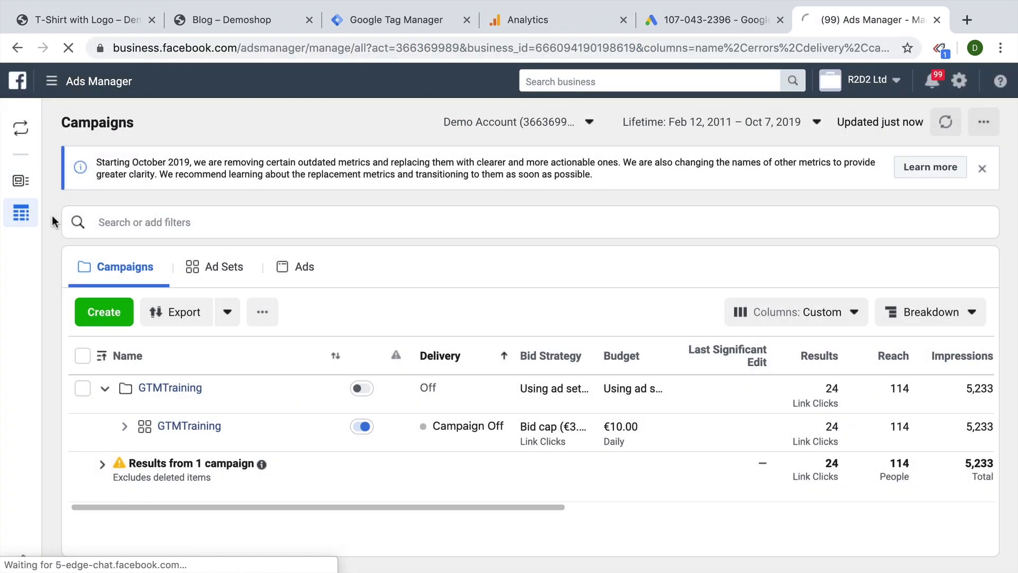
scroll(901, 507, down, 1)
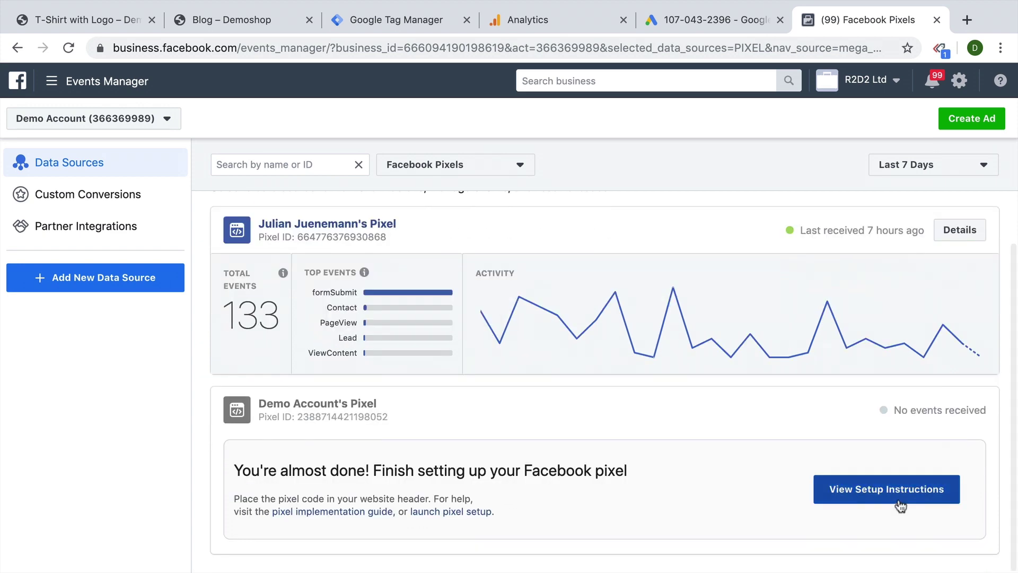
click(901, 506)
click(731, 110)
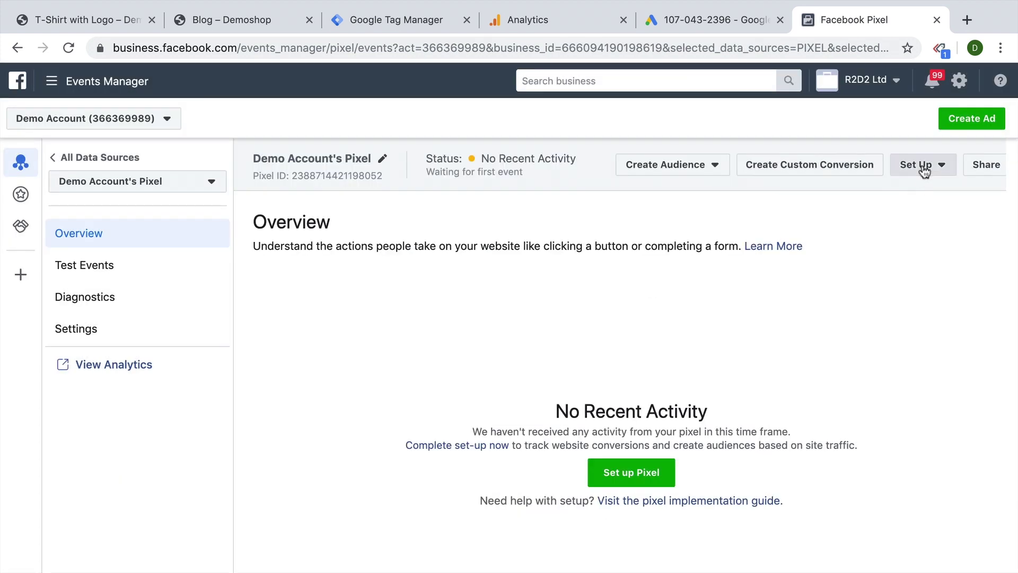
Step: Choose manual pixel installation and copy the pixel base code for use in Tag Manager
click(925, 171)
click(926, 191)
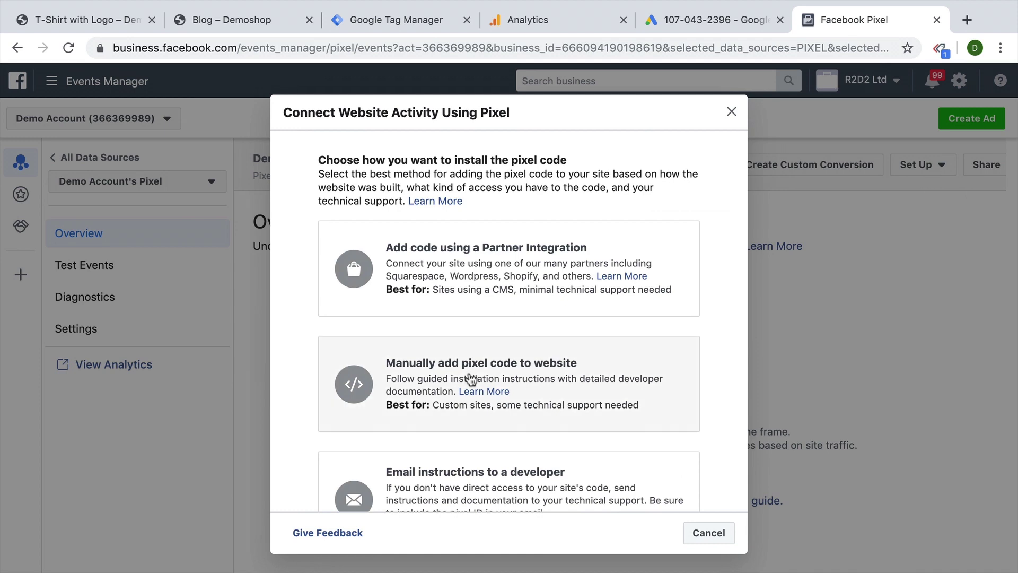
click(472, 379)
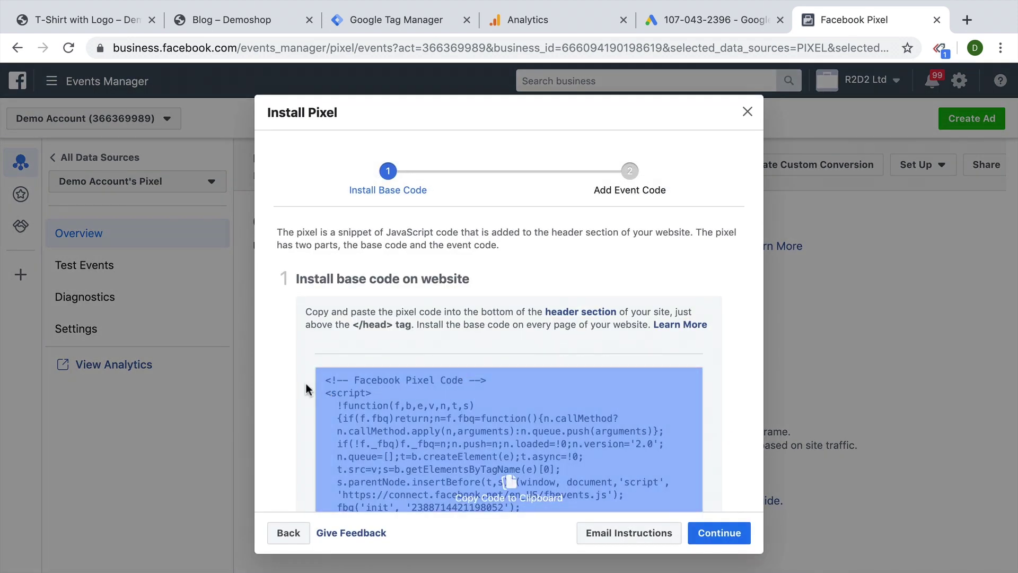
scroll(286, 393, down, 3)
click(503, 366)
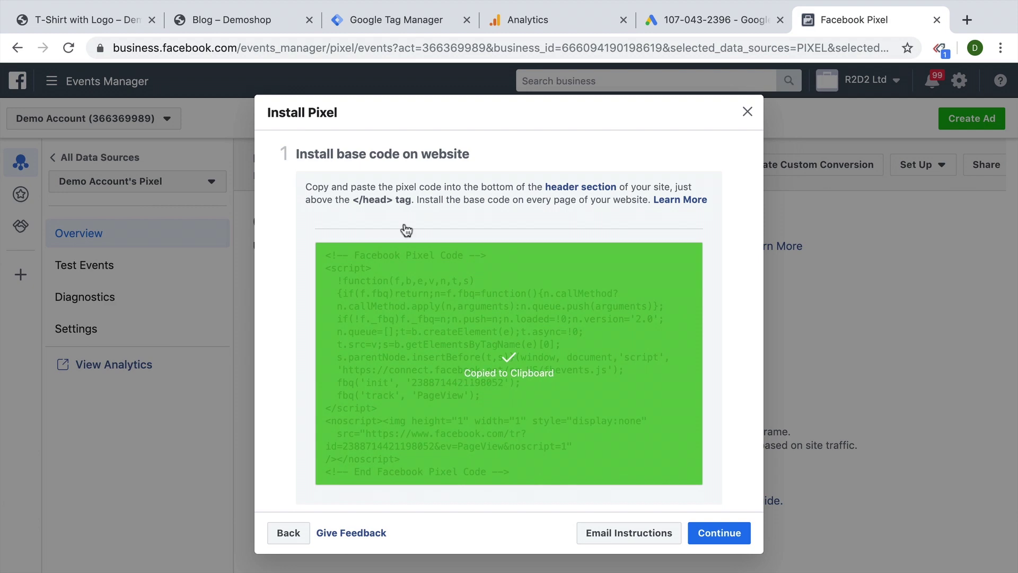
click(332, 20)
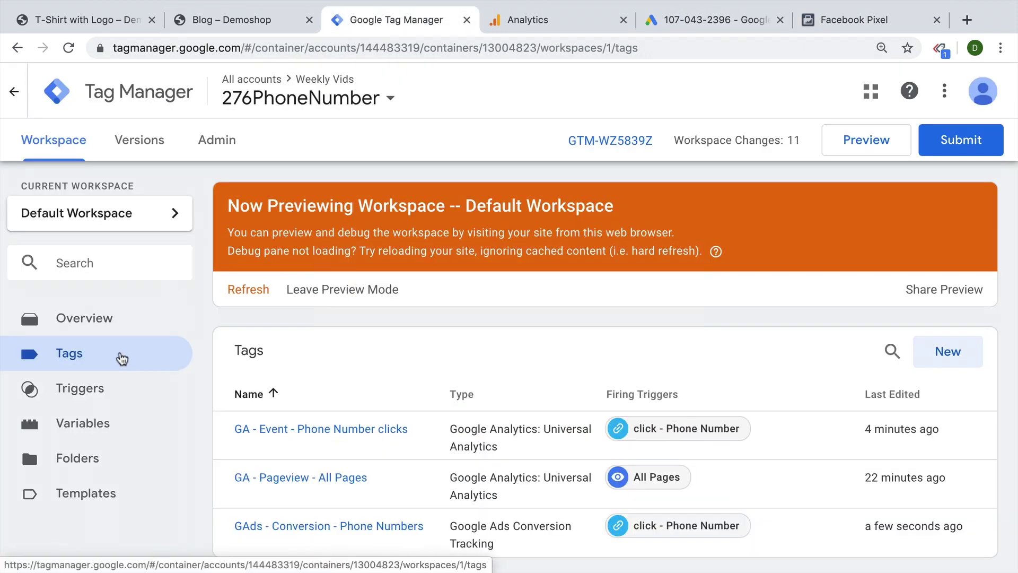
Step: Create a new Custom HTML tag named 'FAds - Event - Phone Number click'
scroll(336, 350, down, 2)
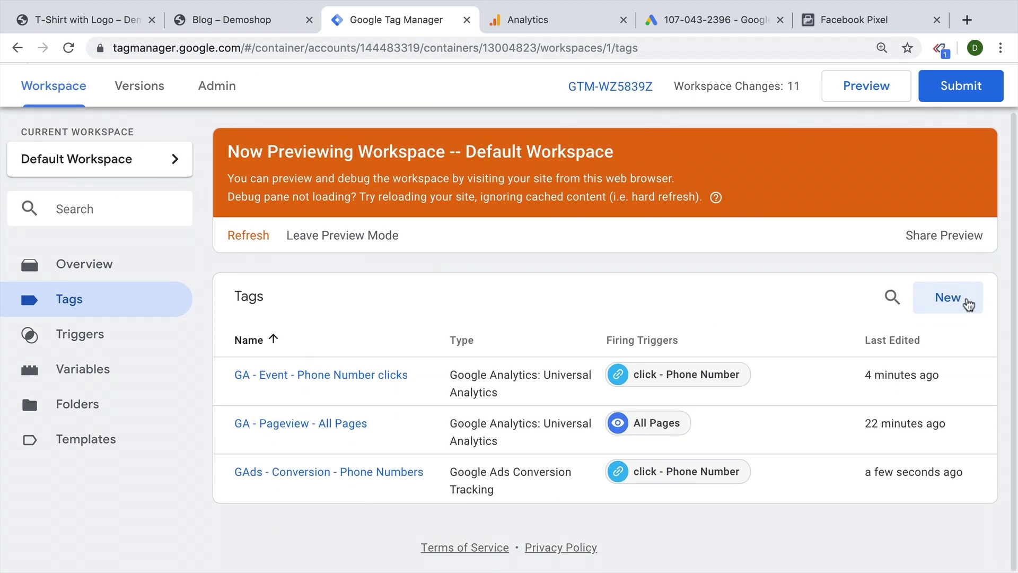
click(917, 299)
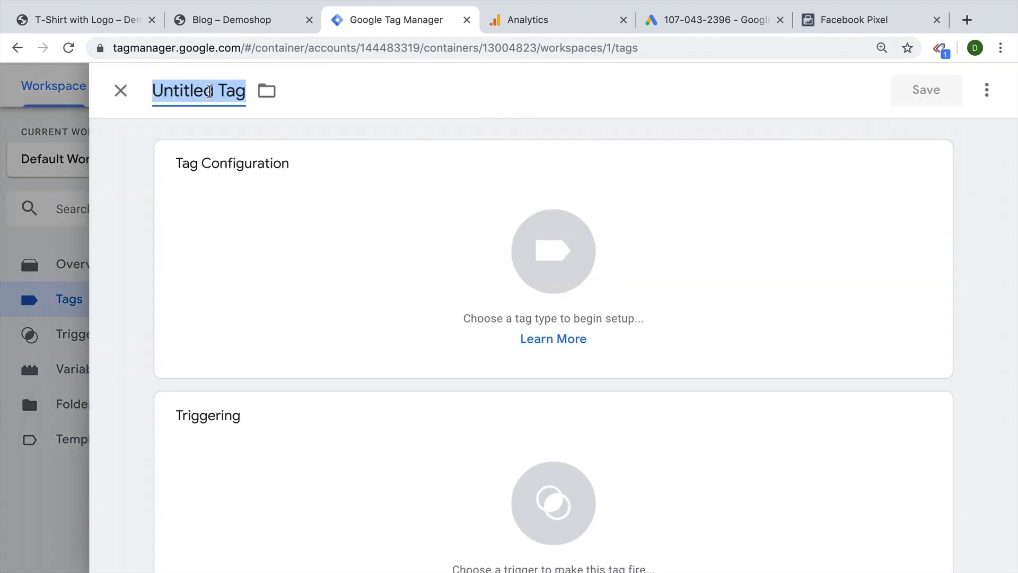
text(FAds - )
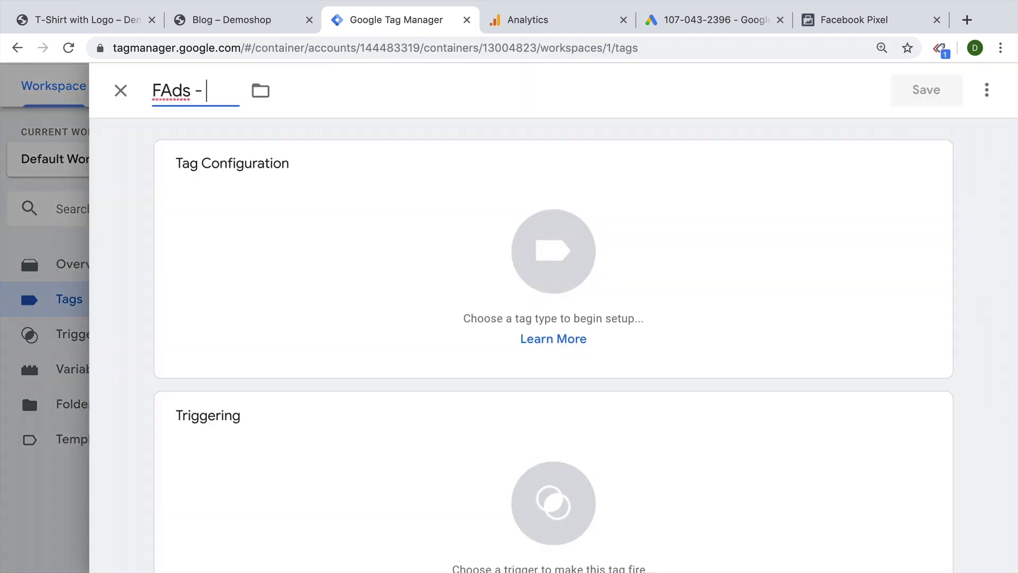
text(Event - )
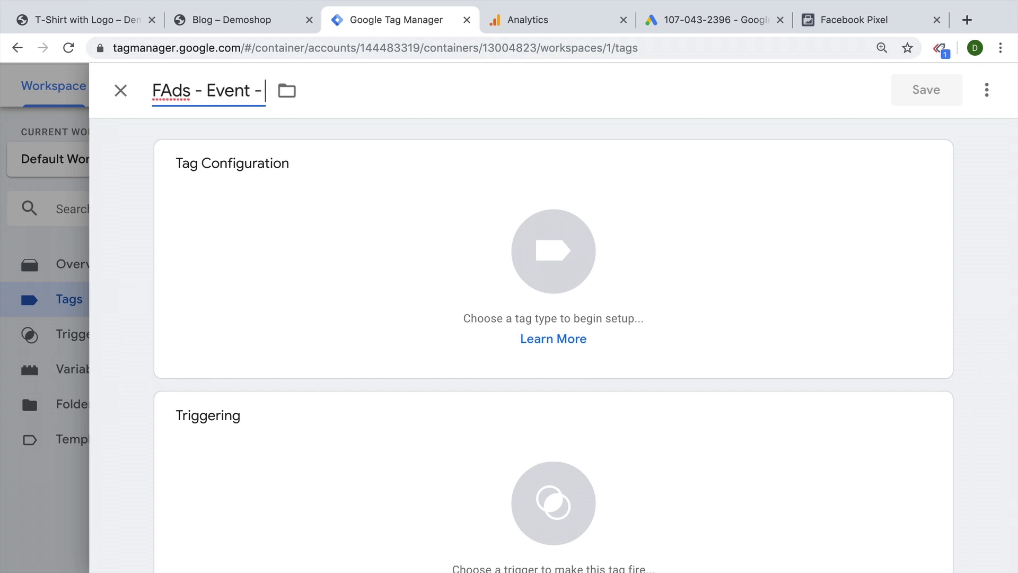
text(Phone Ca)
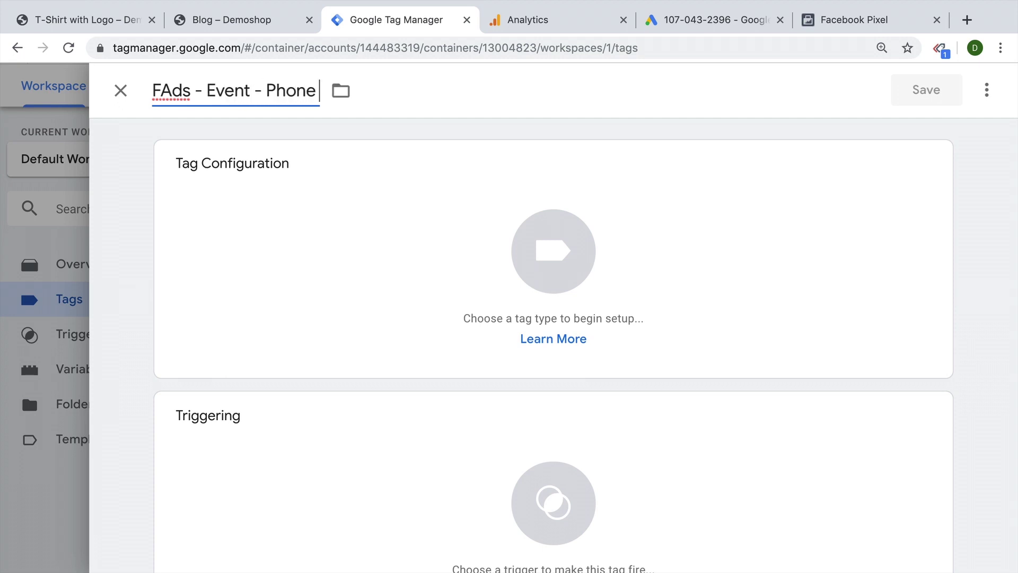
key(BackSpace)
key(BackSpace)
text(Number click)
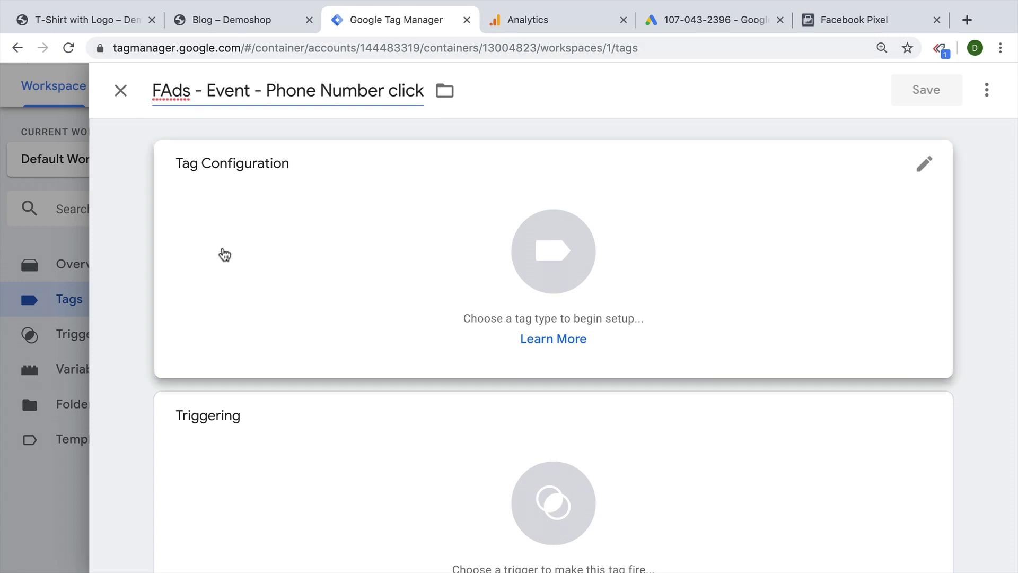
click(220, 255)
scroll(701, 332, down, 8)
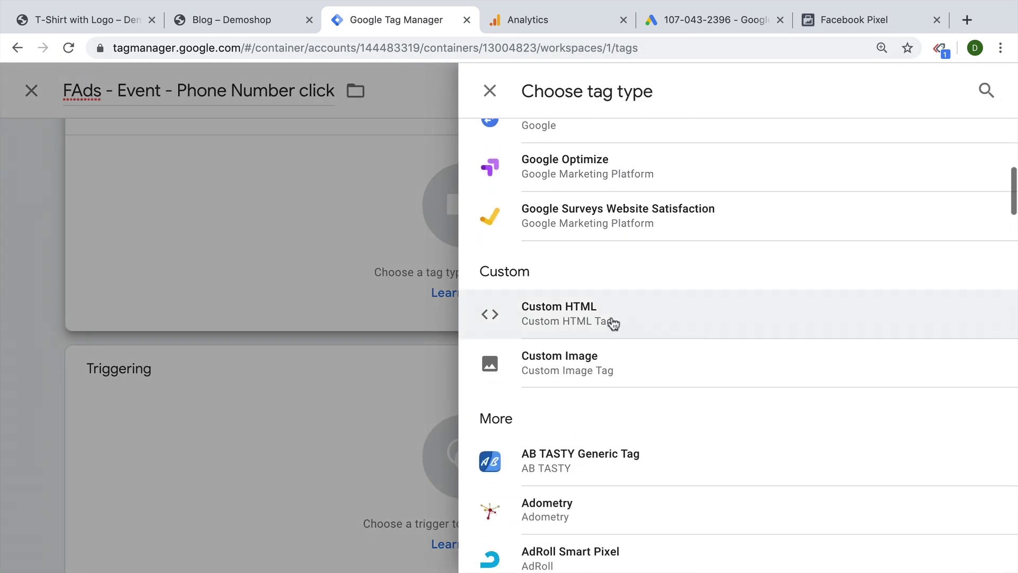
click(610, 323)
Step: Paste the Facebook pixel base code, then delete its trailing noscript lines and the fbq('track', 'PageView') line
click(569, 336)
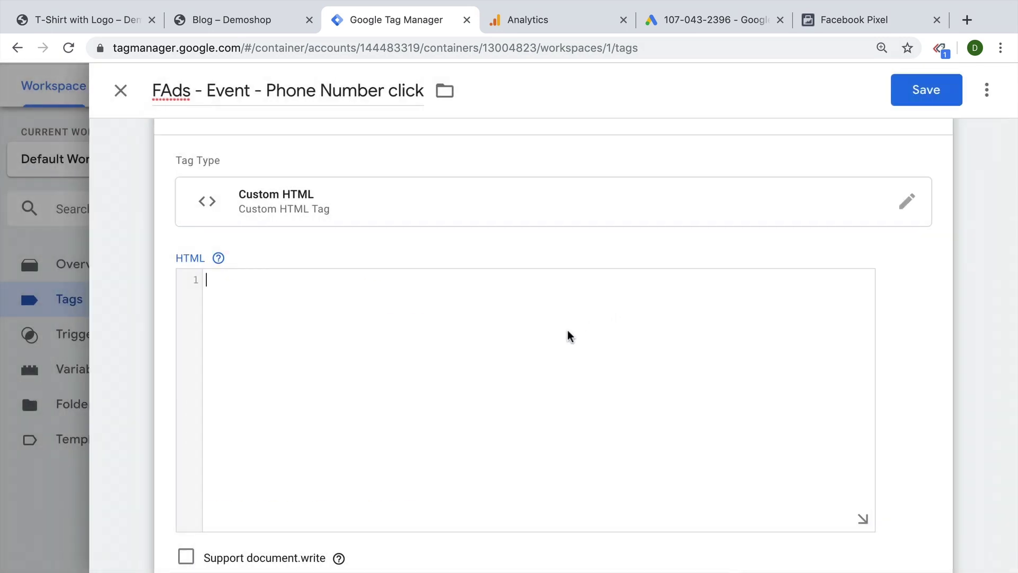
key(ctrl+v)
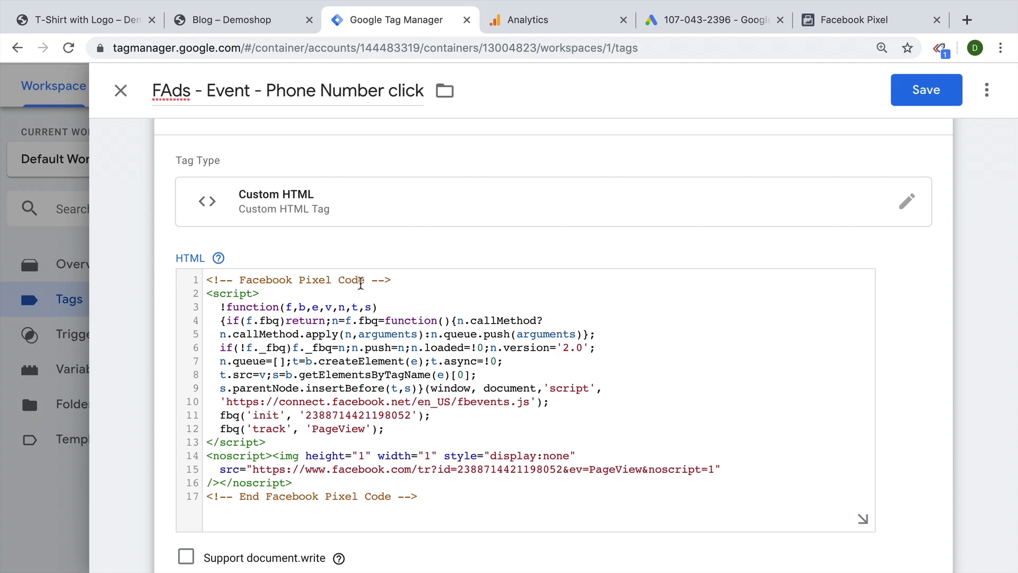
drag(432, 499, 175, 459)
key(BackSpace)
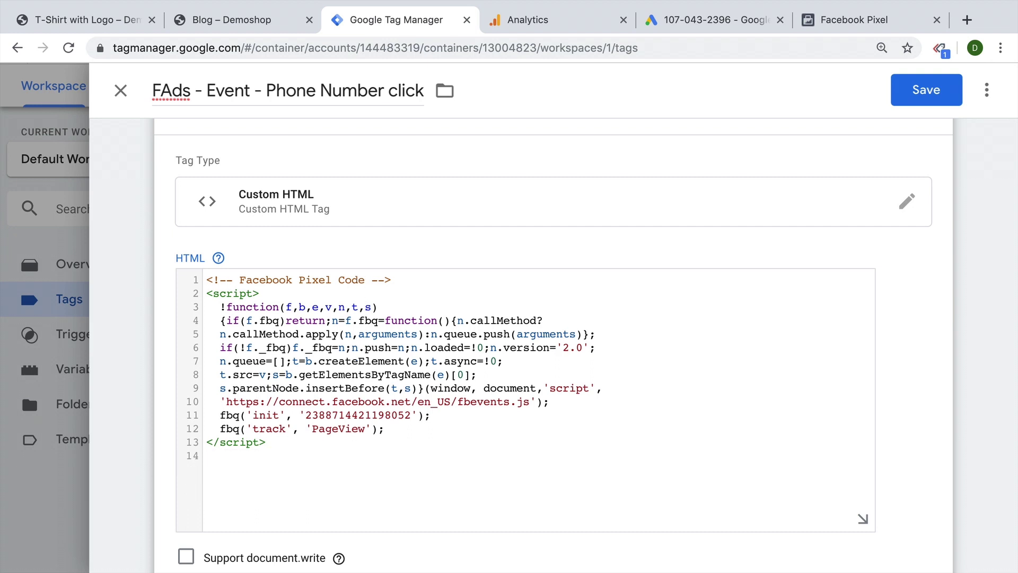
drag(382, 431, 205, 429)
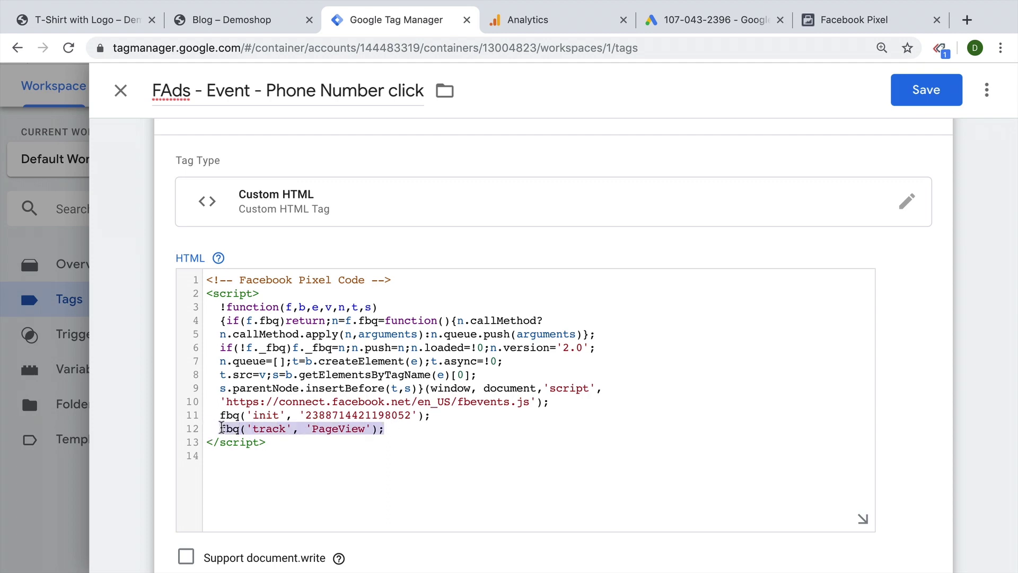
key(BackSpace)
click(854, 19)
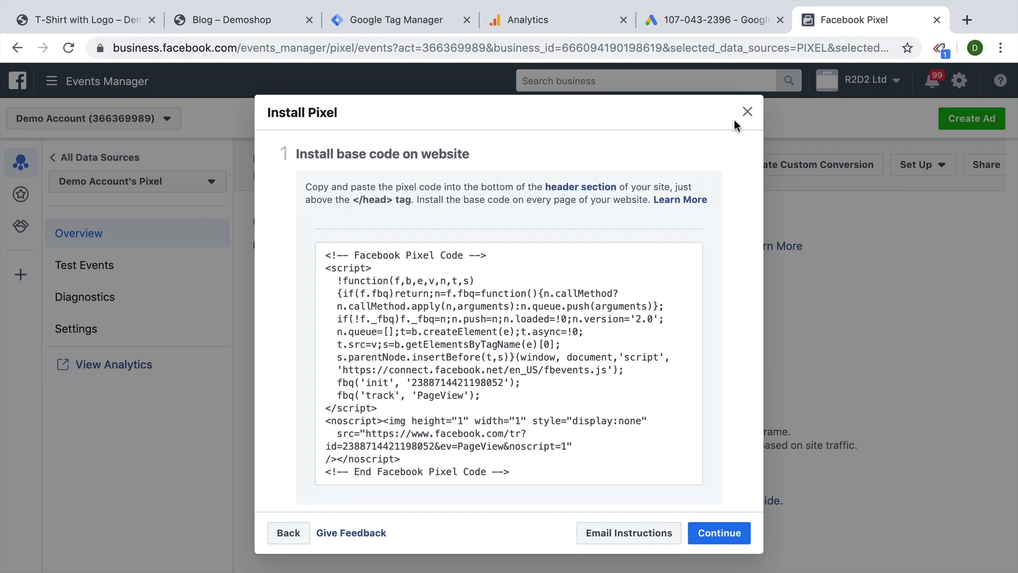
Step: Copy the pixel base code and continue to the Manually Add Event Code option
click(530, 326)
scroll(732, 313, down, 6)
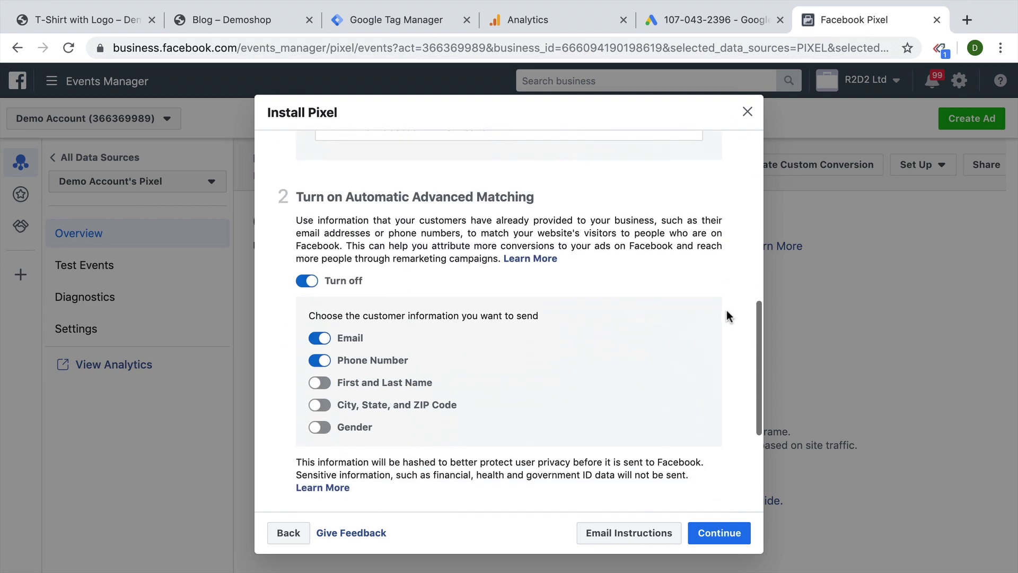
scroll(727, 313, down, 2)
click(719, 533)
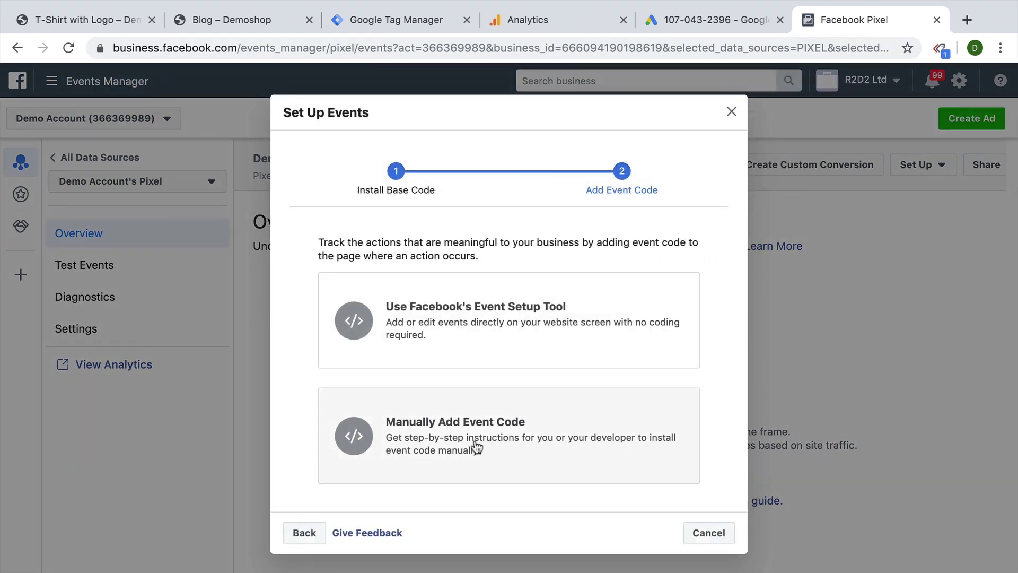
click(469, 443)
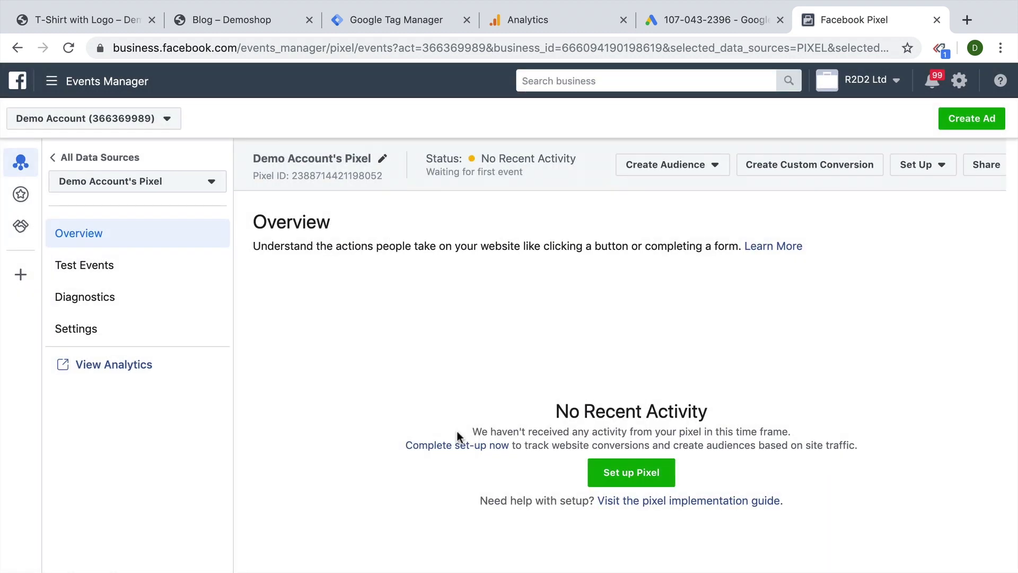
Step: Expand the Contact event and copy its fbq('track', 'Contact') code snippet
scroll(412, 391, down, 2)
scroll(412, 391, down, 4)
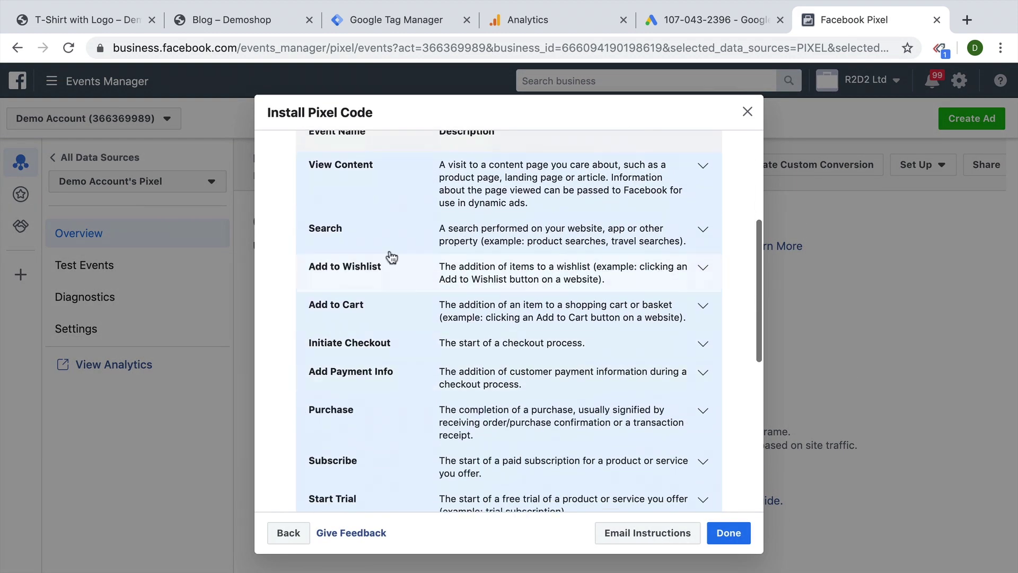
scroll(375, 341, down, 2)
scroll(374, 341, down, 3)
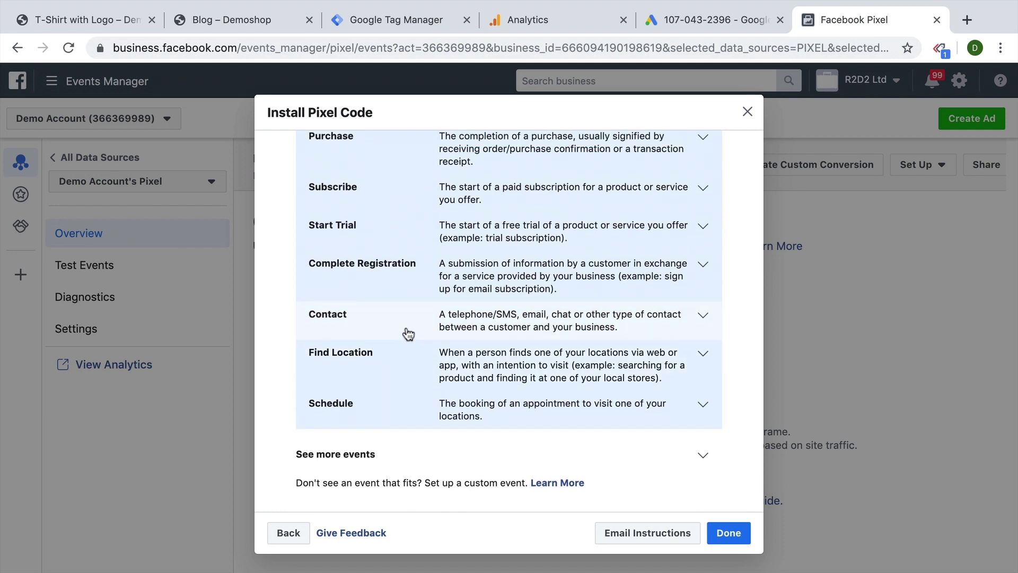
scroll(408, 334, up, 6)
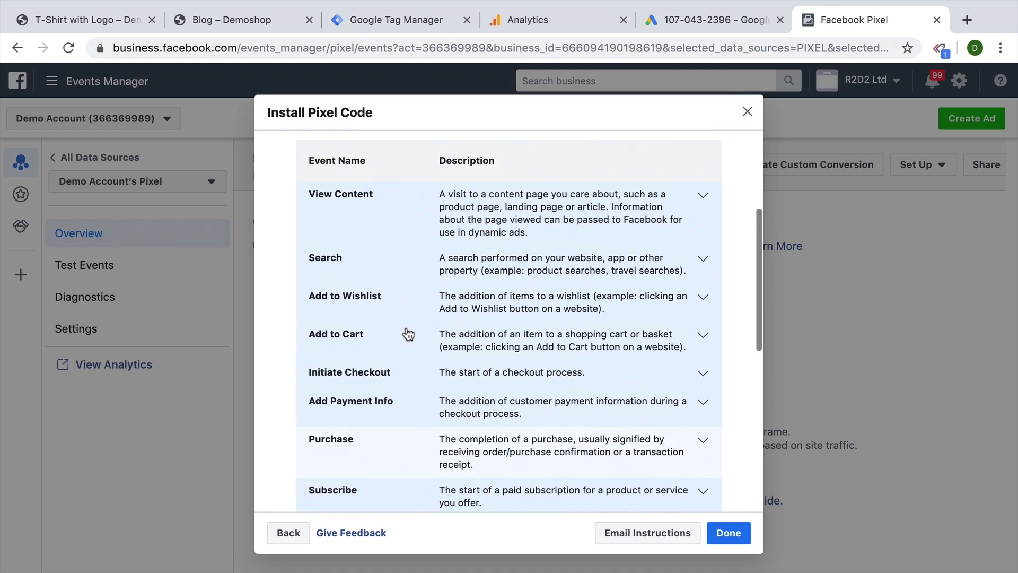
scroll(409, 335, down, 6)
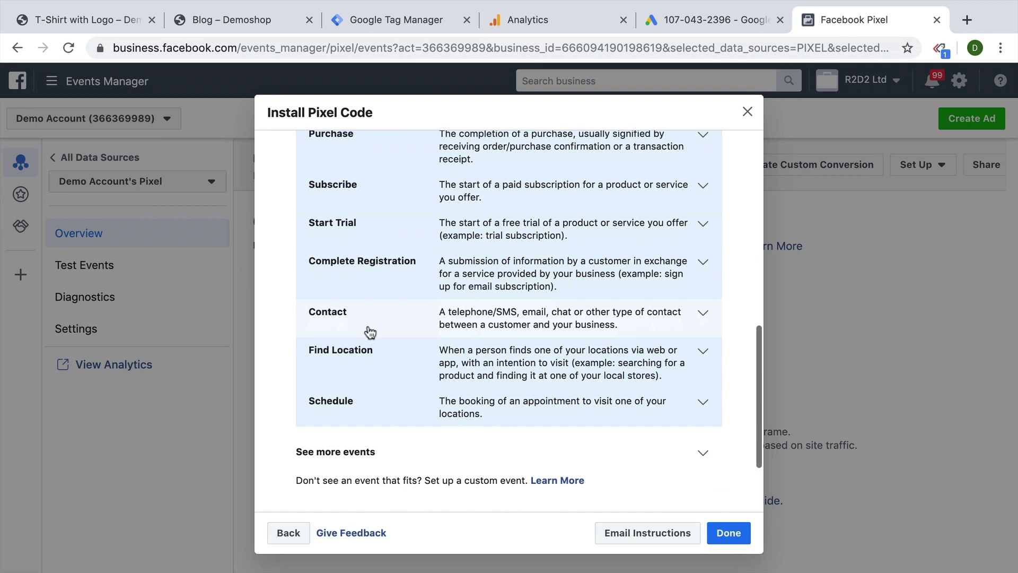
click(370, 332)
scroll(398, 329, down, 3)
click(511, 345)
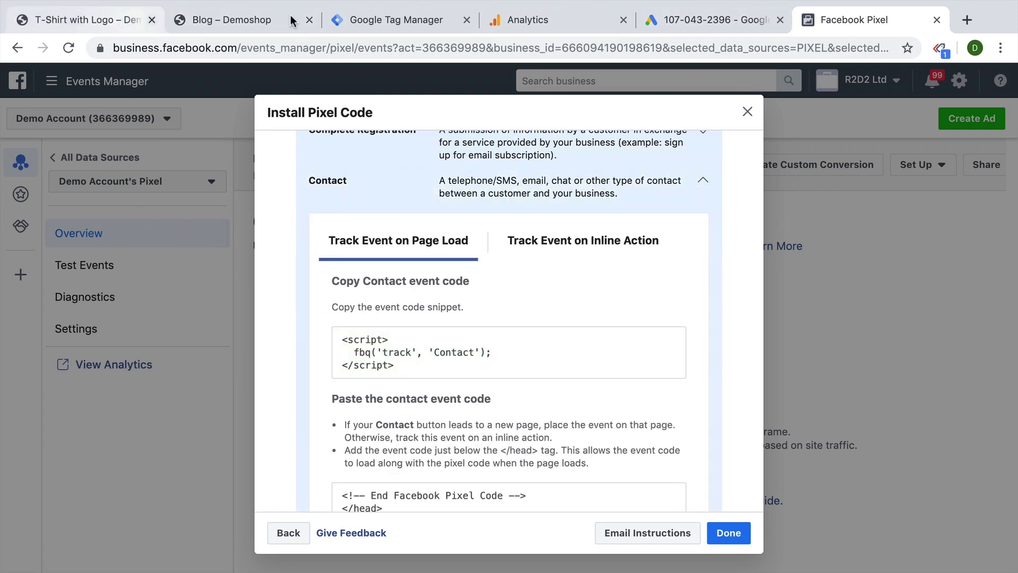
click(417, 20)
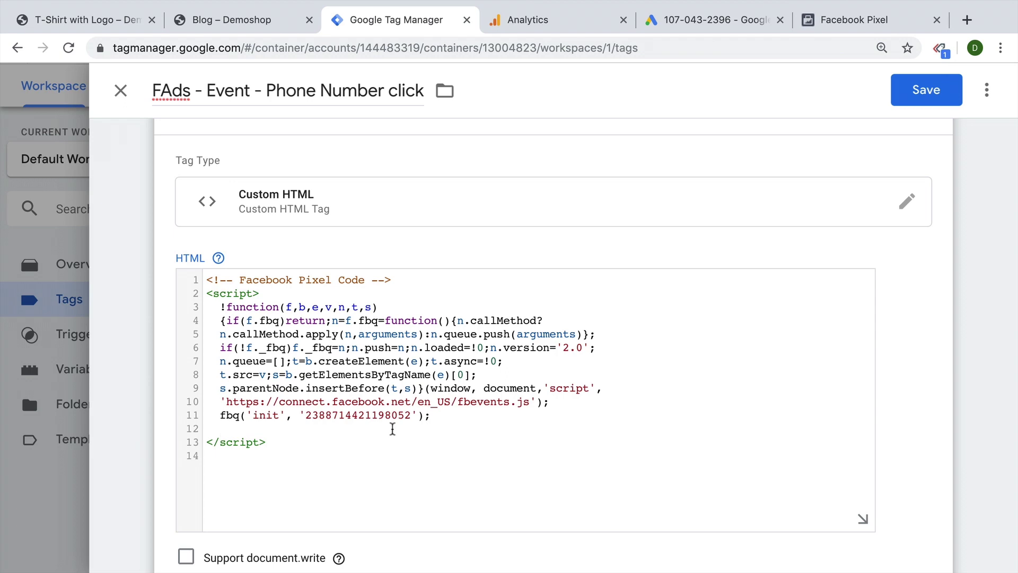
Step: Paste the fbq('track', 'Contact') snippet on a new line after the pixel init line
click(392, 429)
key(Return)
click(854, 20)
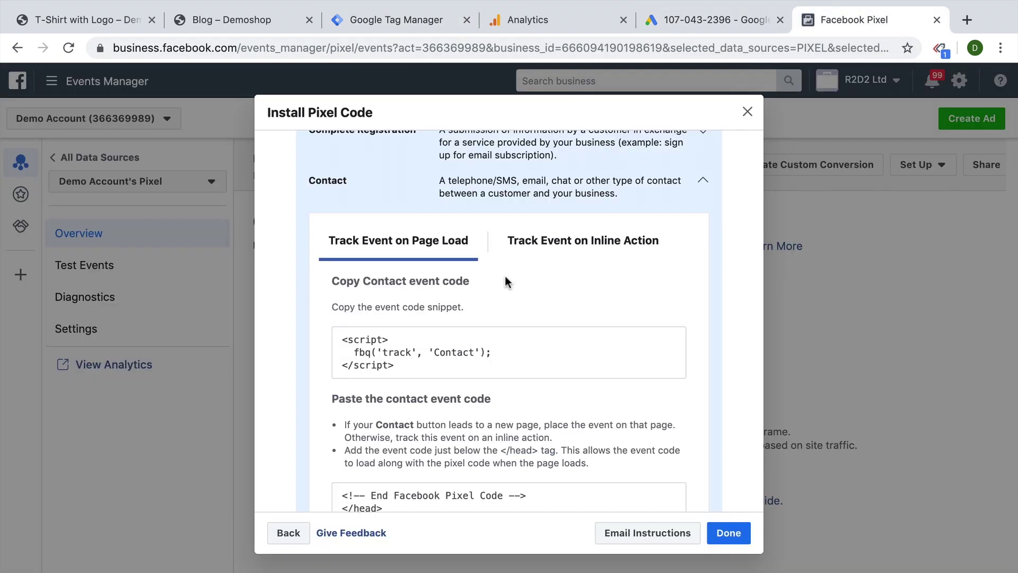
click(477, 357)
click(348, 9)
click(382, 50)
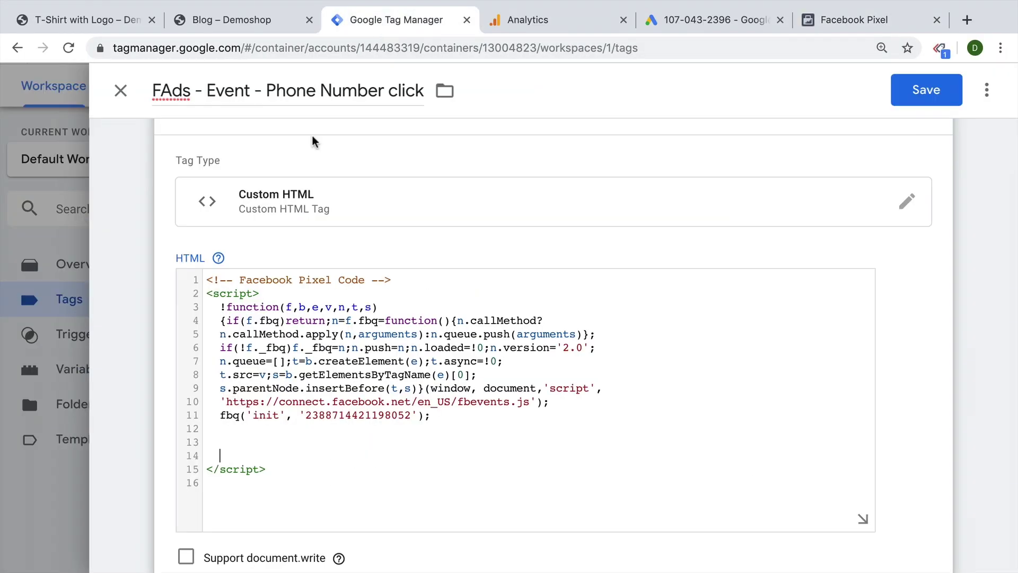
key(super+v)
Step: Remove the pasted snippet's duplicate opening and closing script tags and extra blank lines
drag(270, 455, 120, 459)
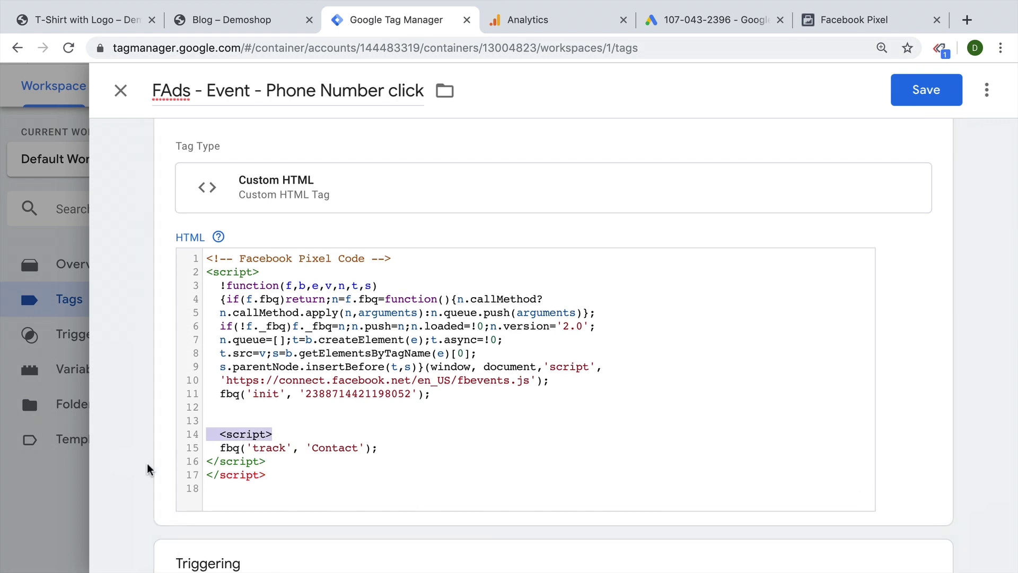
key(BackSpace)
click(266, 483)
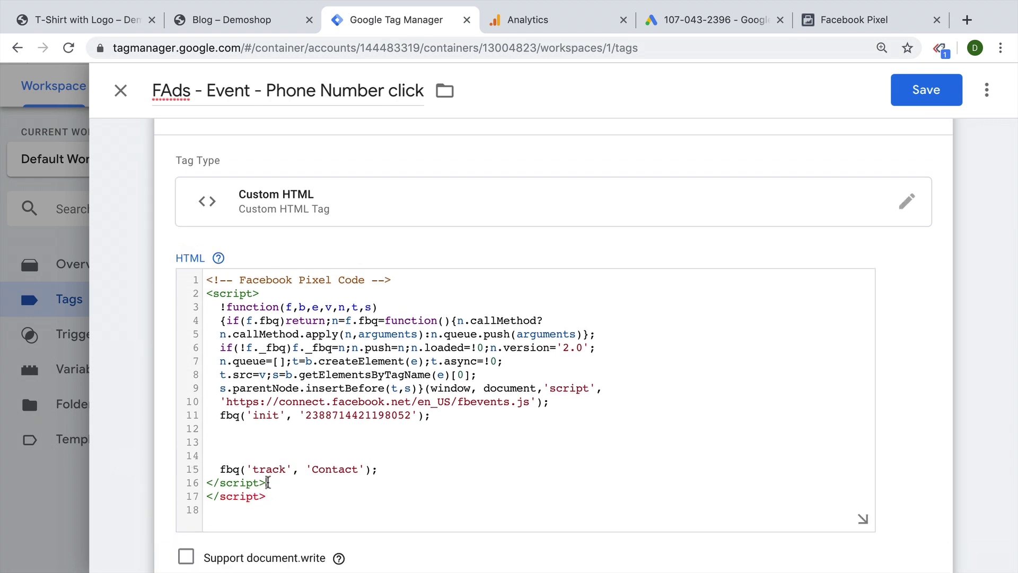
key(BackSpace)
key(BackSpace)
key(BackSpace)
key(BackSpace)
key(BackSpace)
key(BackSpace)
key(BackSpace)
key(BackSpace)
key(BackSpace)
click(219, 469)
key(BackSpace)
key(BackSpace)
key(BackSpace)
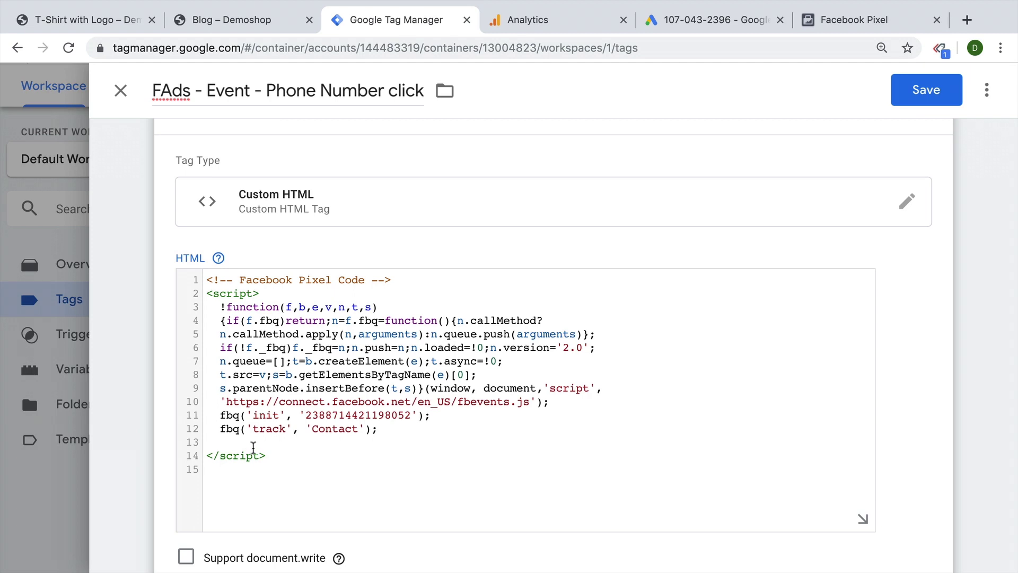
click(254, 448)
key(BackSpace)
Step: Set the tag to fire on the 'click - Phone Number' trigger and save it
scroll(391, 413, down, 10)
click(505, 514)
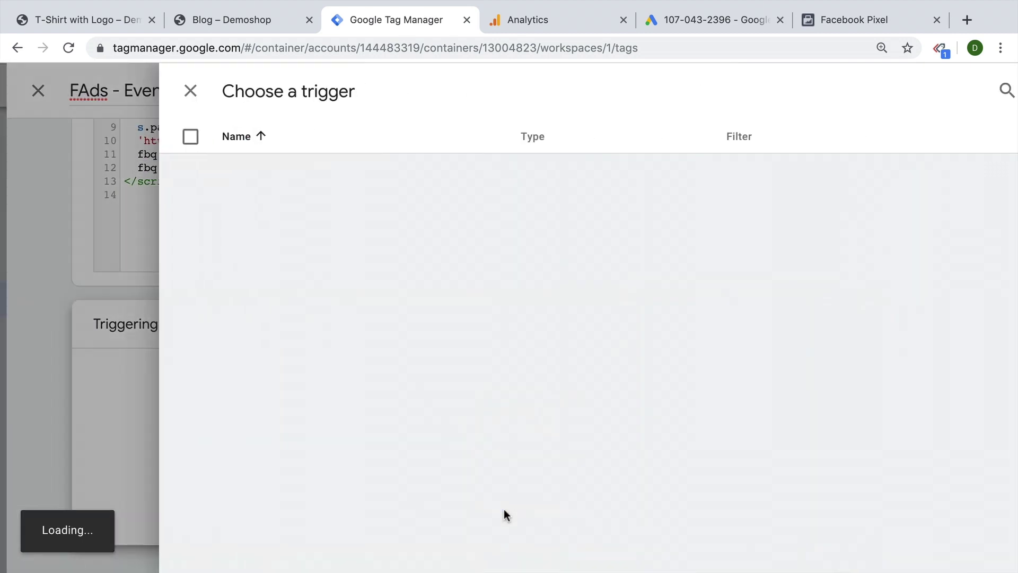
click(193, 204)
click(959, 91)
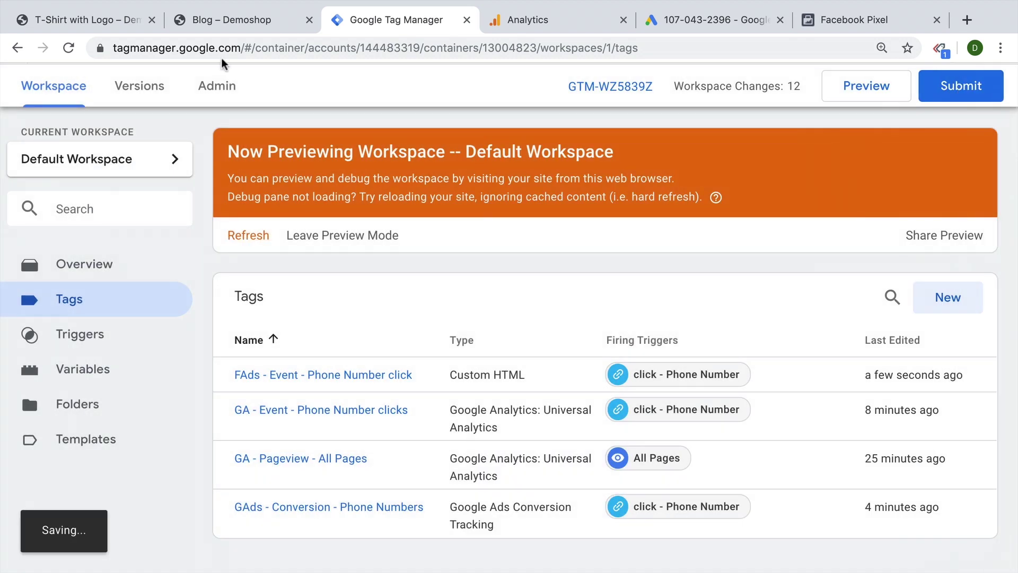
Step: Close the pixel code instructions and open the pixel's Test Events view
click(896, 19)
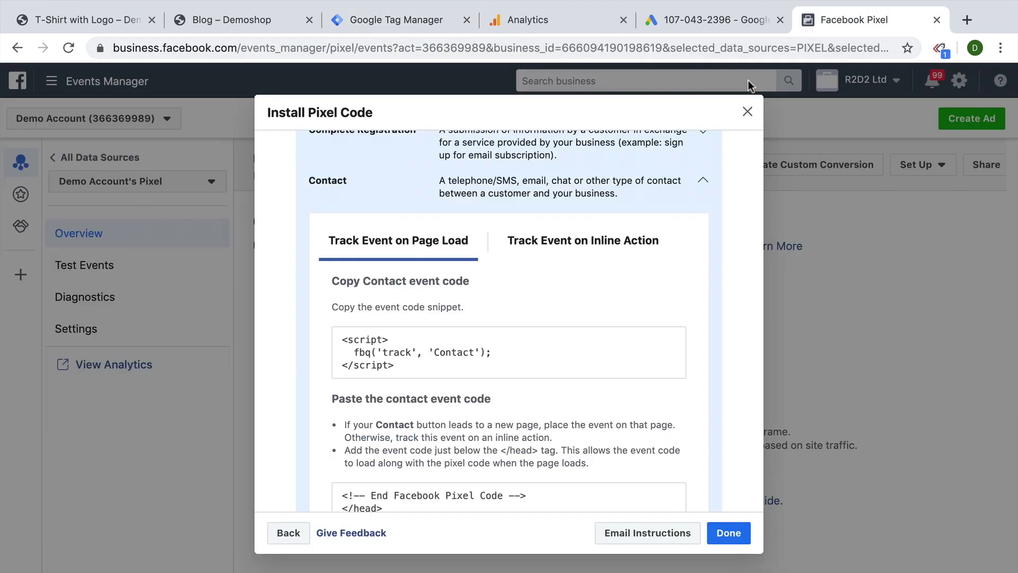
click(748, 112)
click(105, 265)
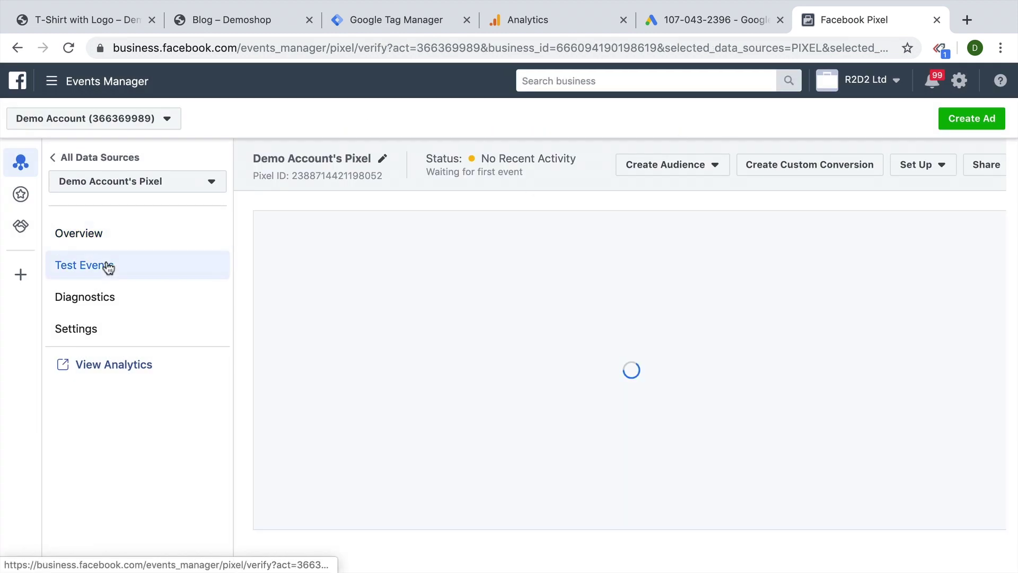
Step: Click the phone number link on the T-Shirt with Logo product page, dismissing FaceTime, and check Test Events
click(107, 24)
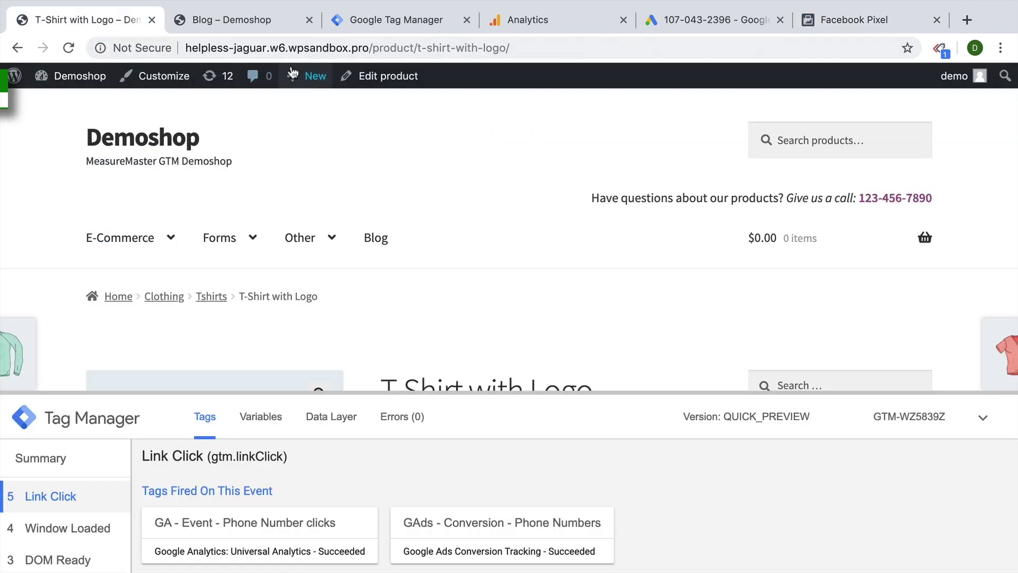
click(297, 50)
click(854, 20)
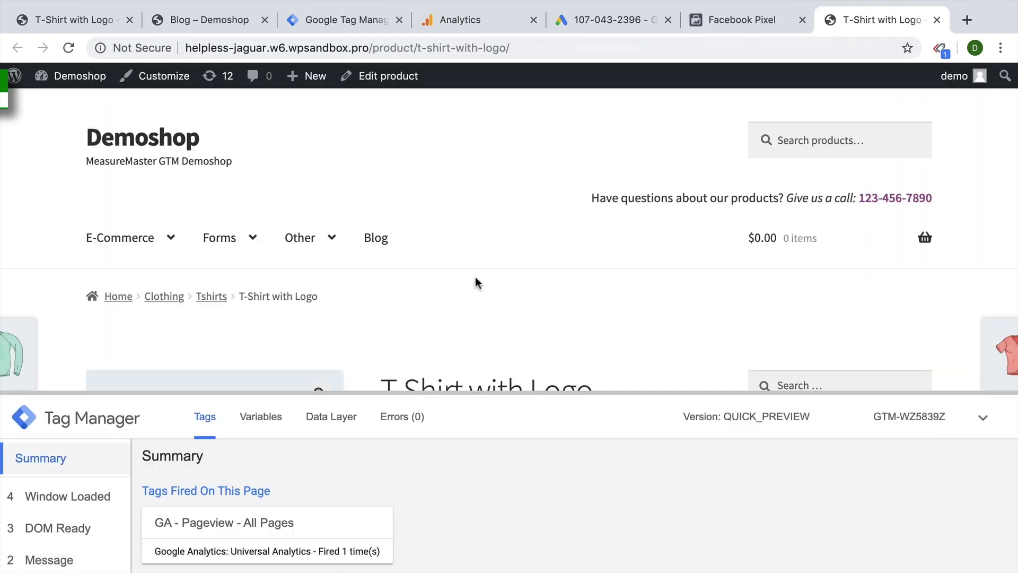
click(890, 198)
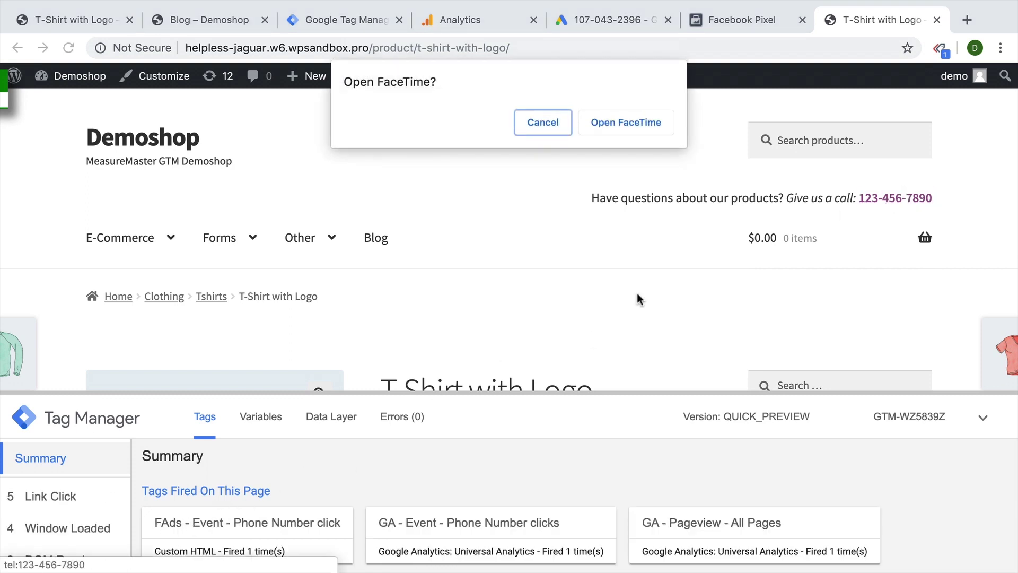
click(528, 118)
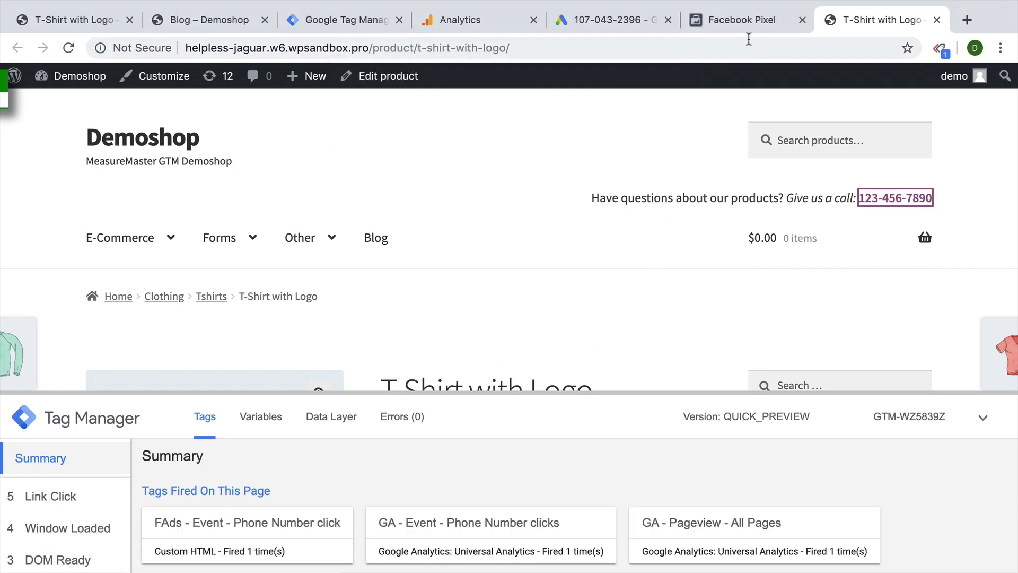
click(748, 20)
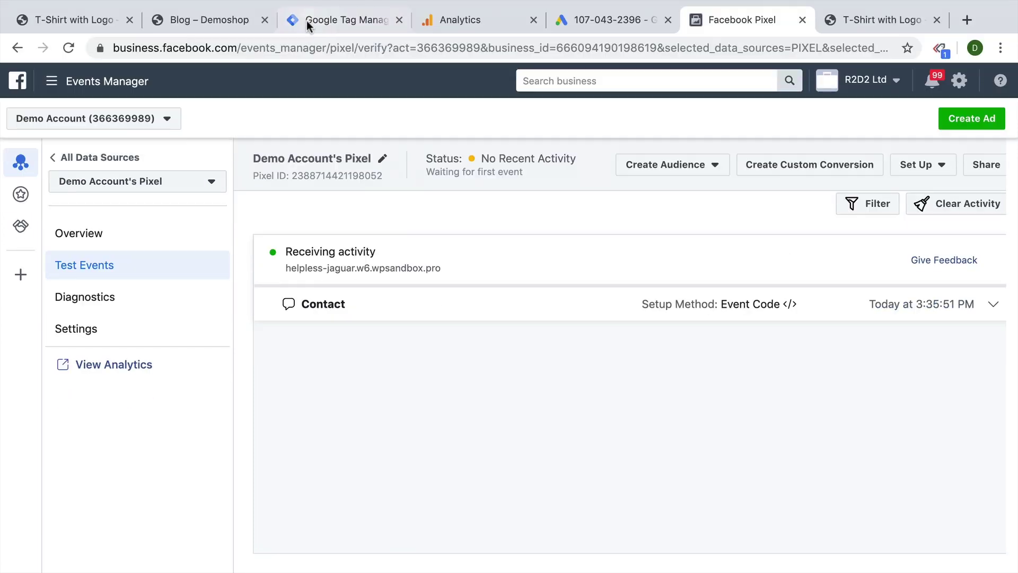
Step: With the Contact test event confirmed, go back to the Google Tag Manager Tags list
click(316, 22)
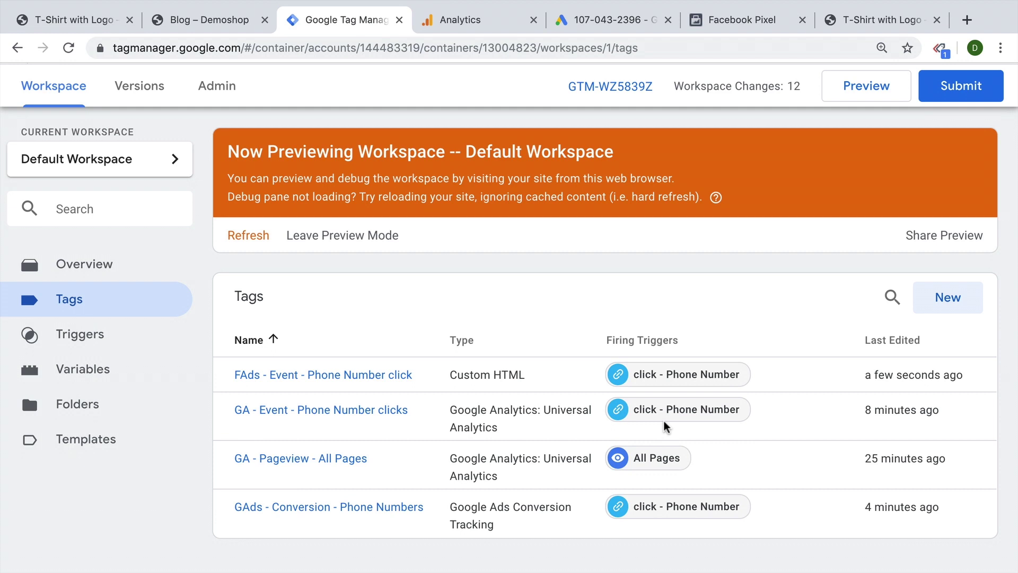
Step: Submit the workspace changes with version name 'Added Phone Number click Tracking' and publish
click(955, 86)
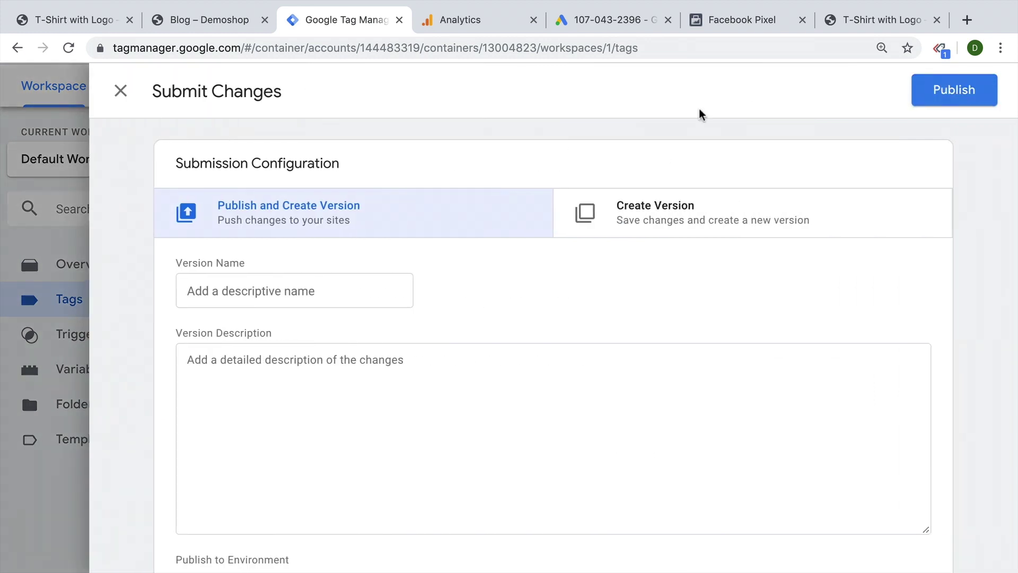
click(197, 295)
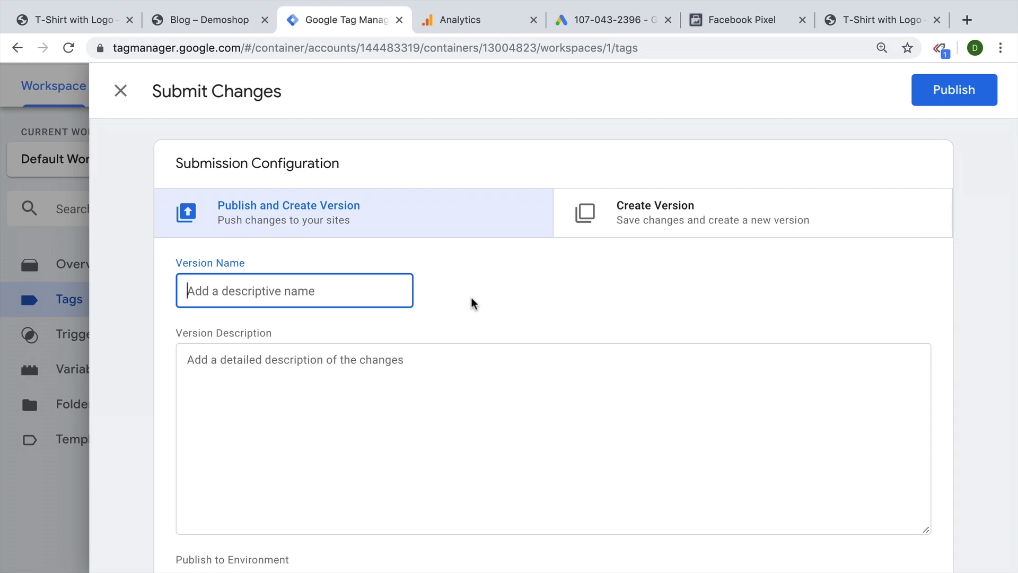
text(Added )
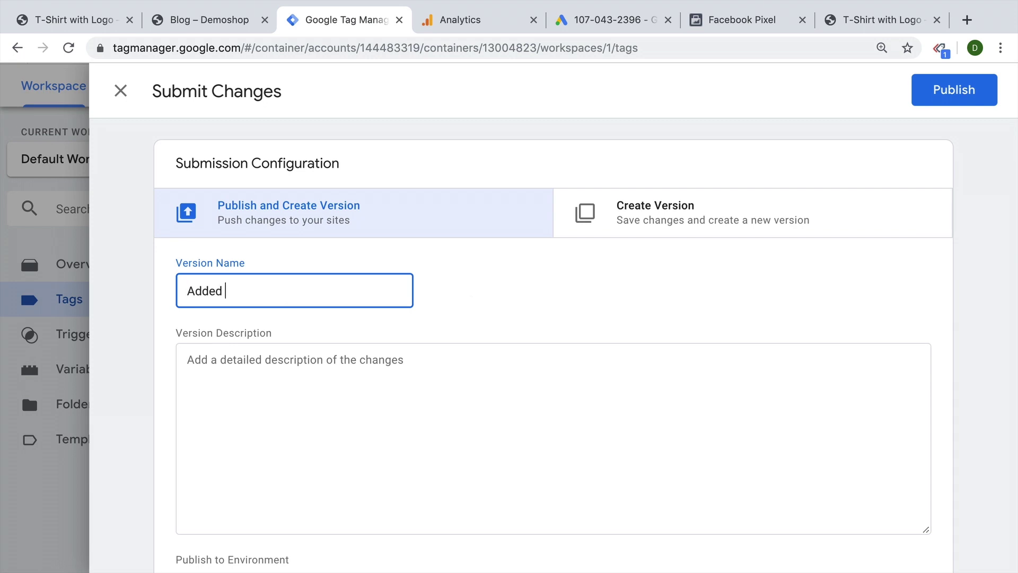
text(Phone Number click Tracking)
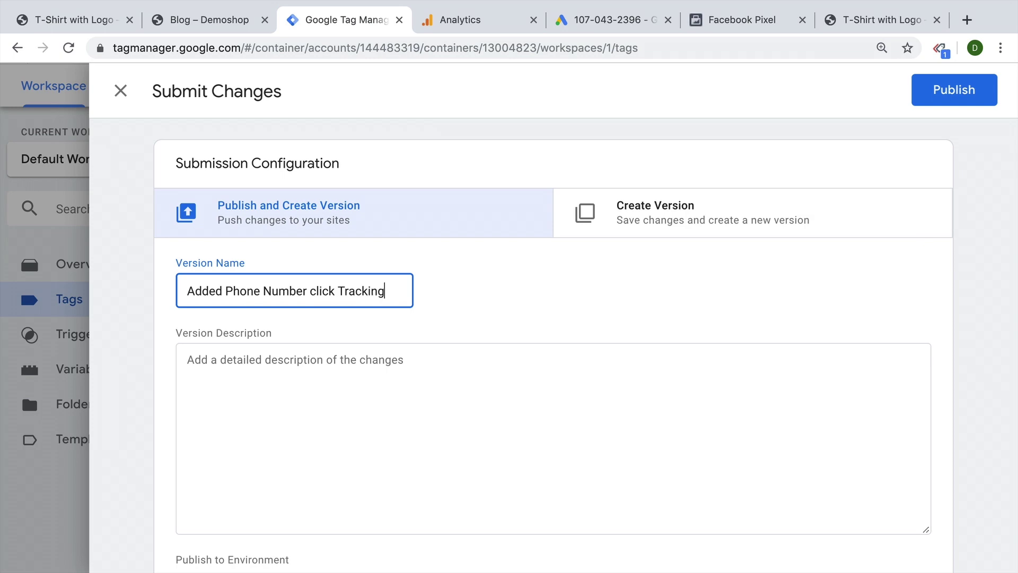
click(952, 87)
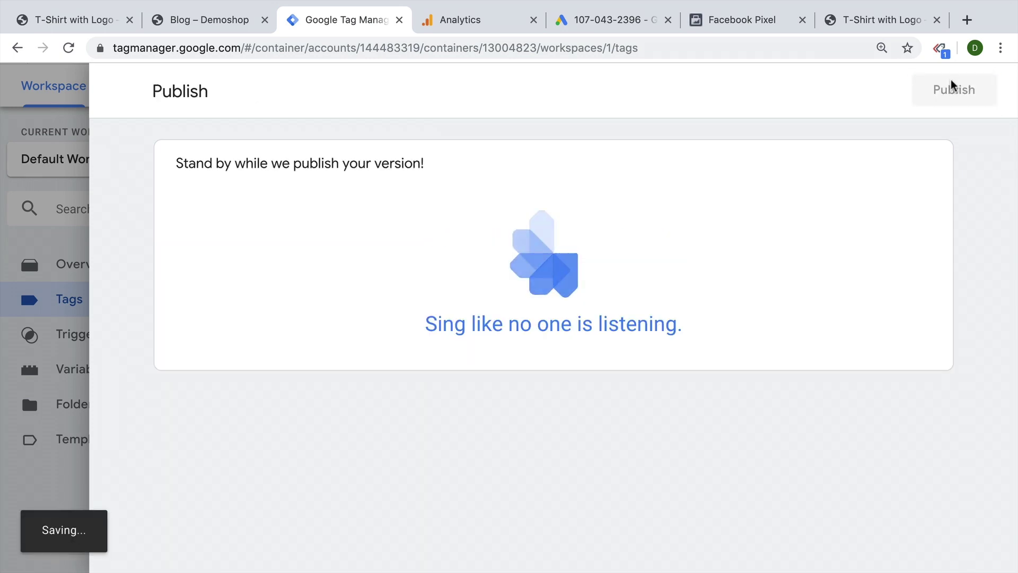